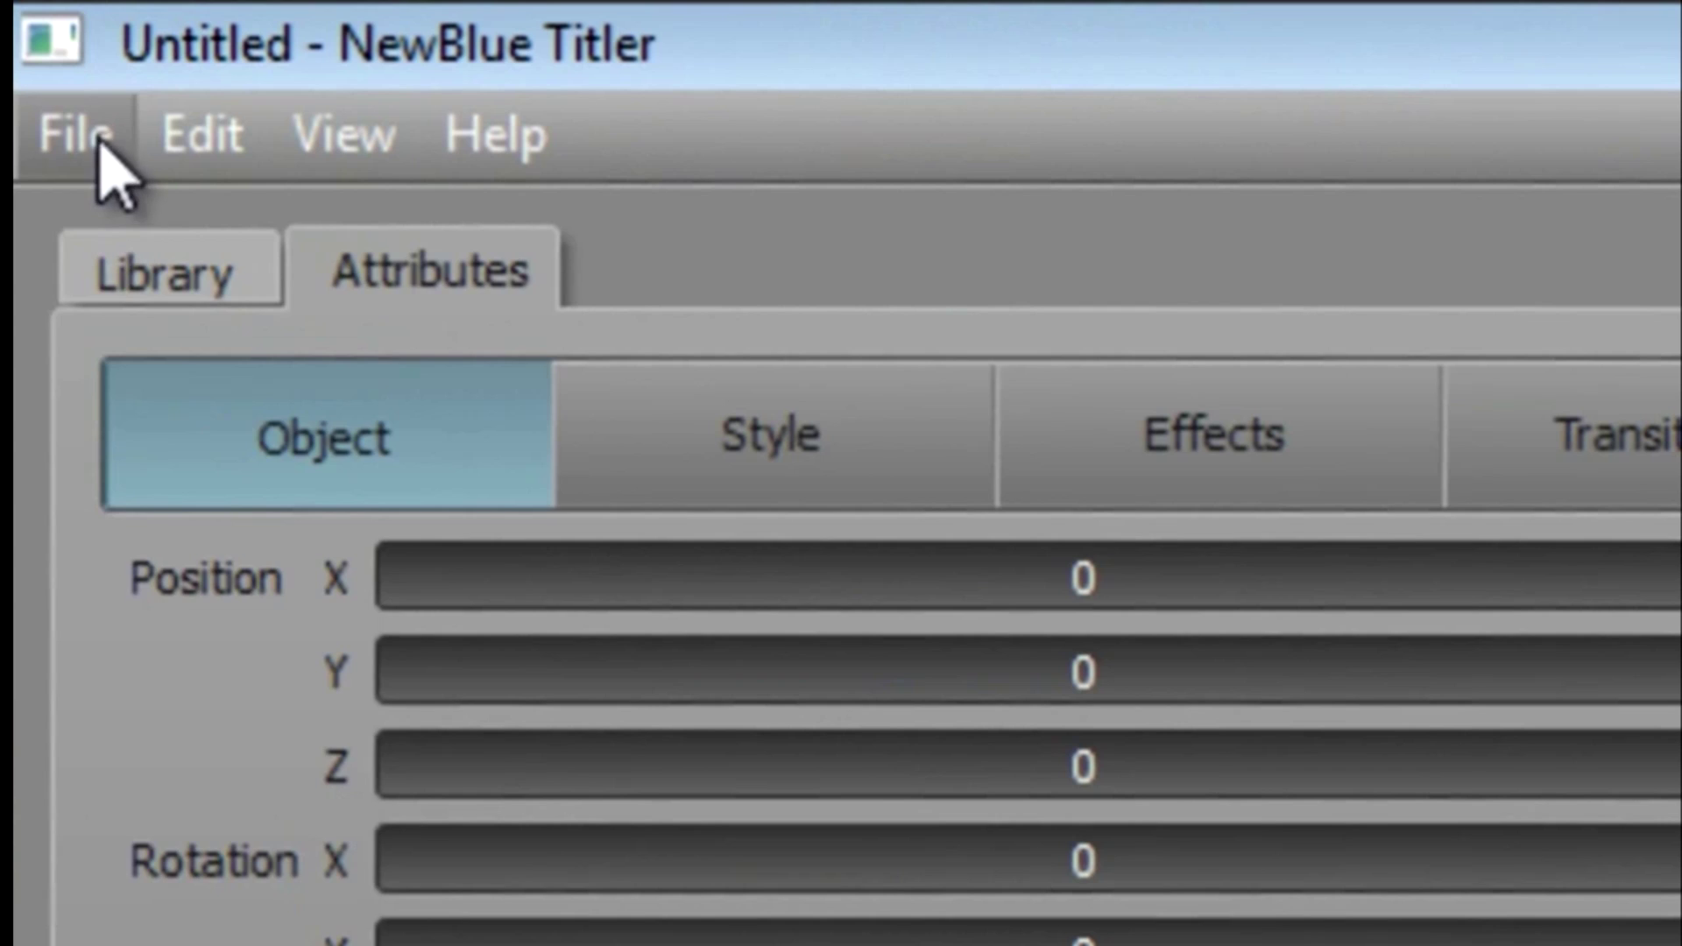
Step: Browse the File menu, try a black preview background, return it to grey, and view Help
click(94, 136)
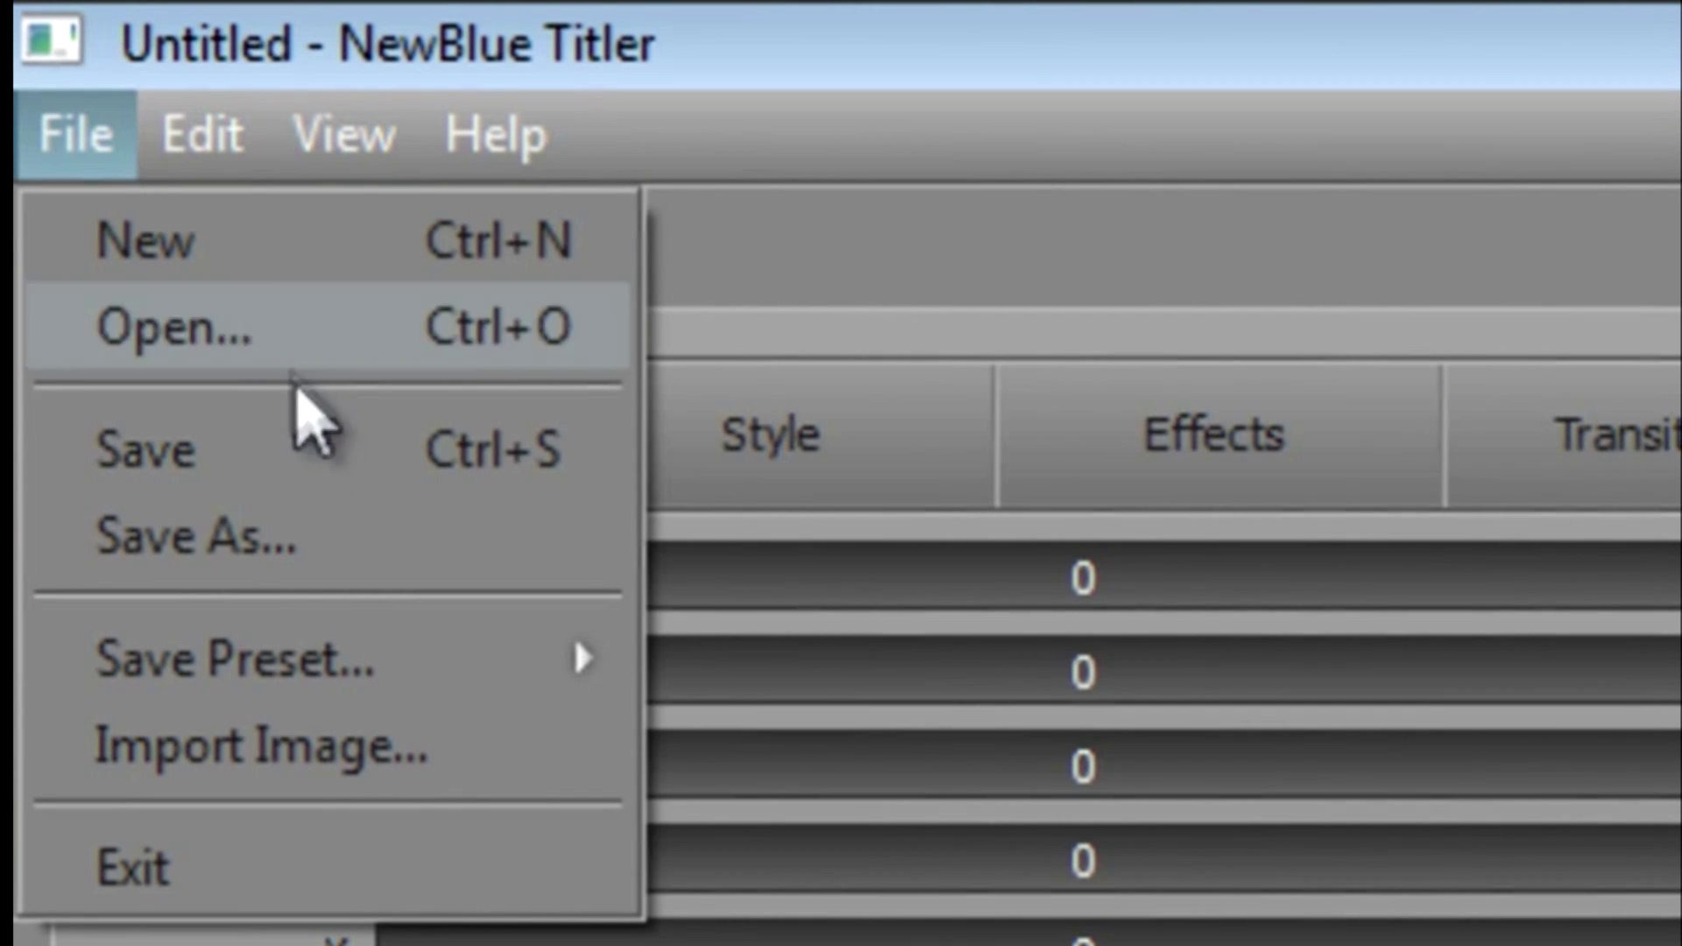
mouse_move(355, 653)
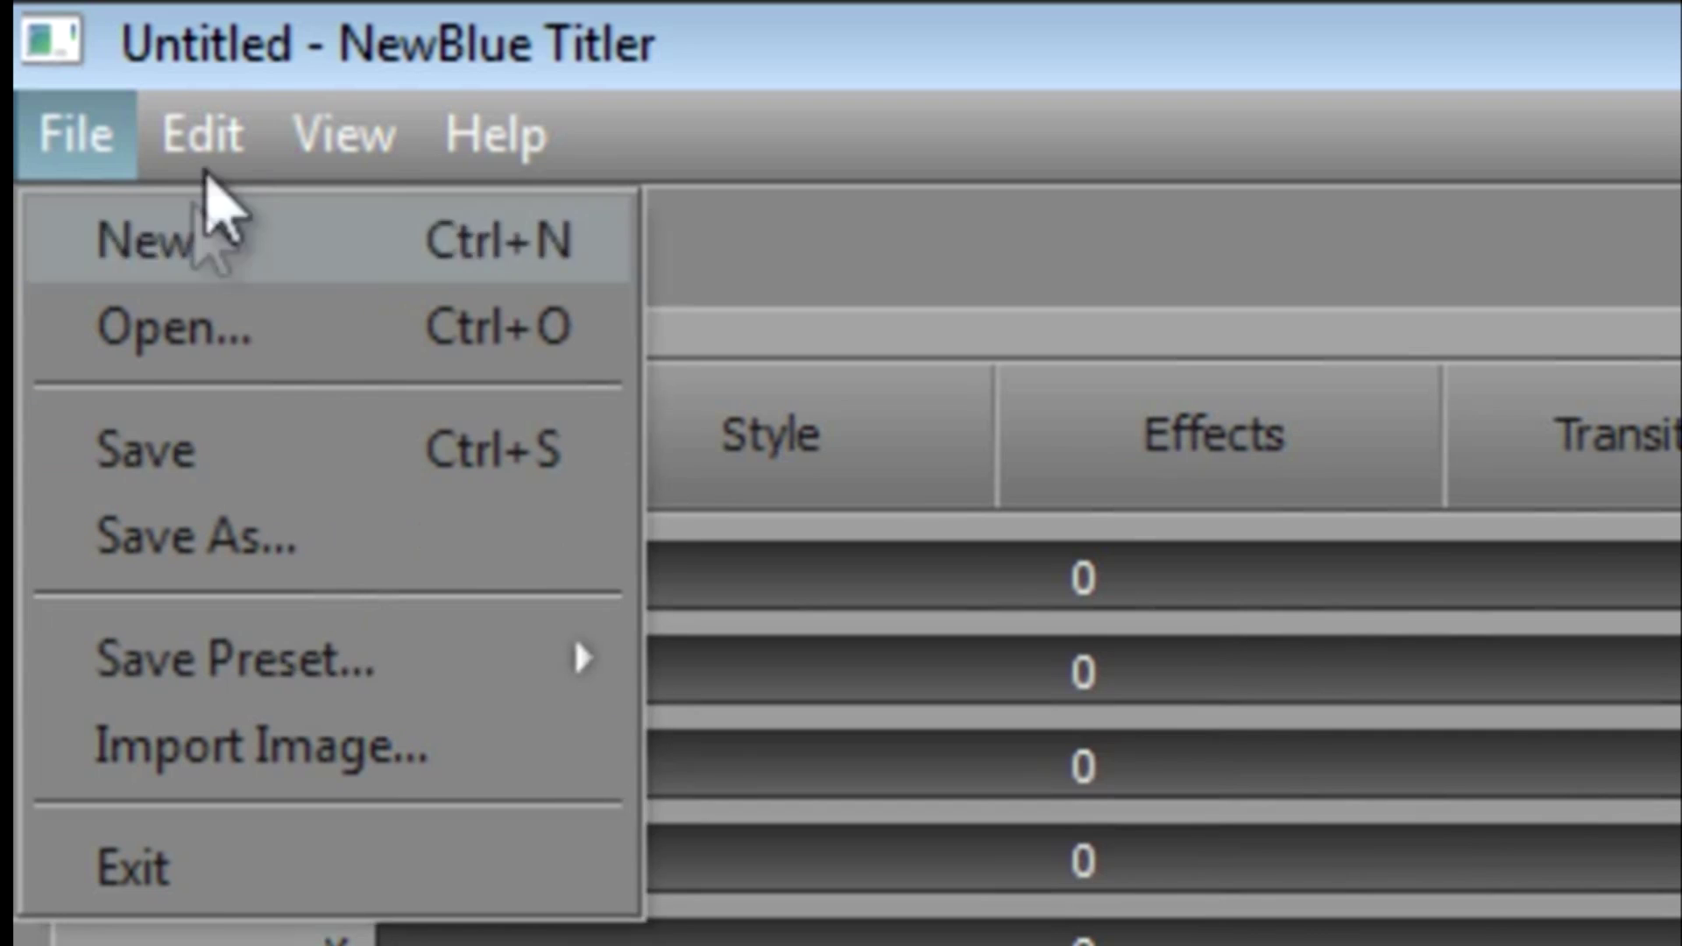
mouse_move(214, 144)
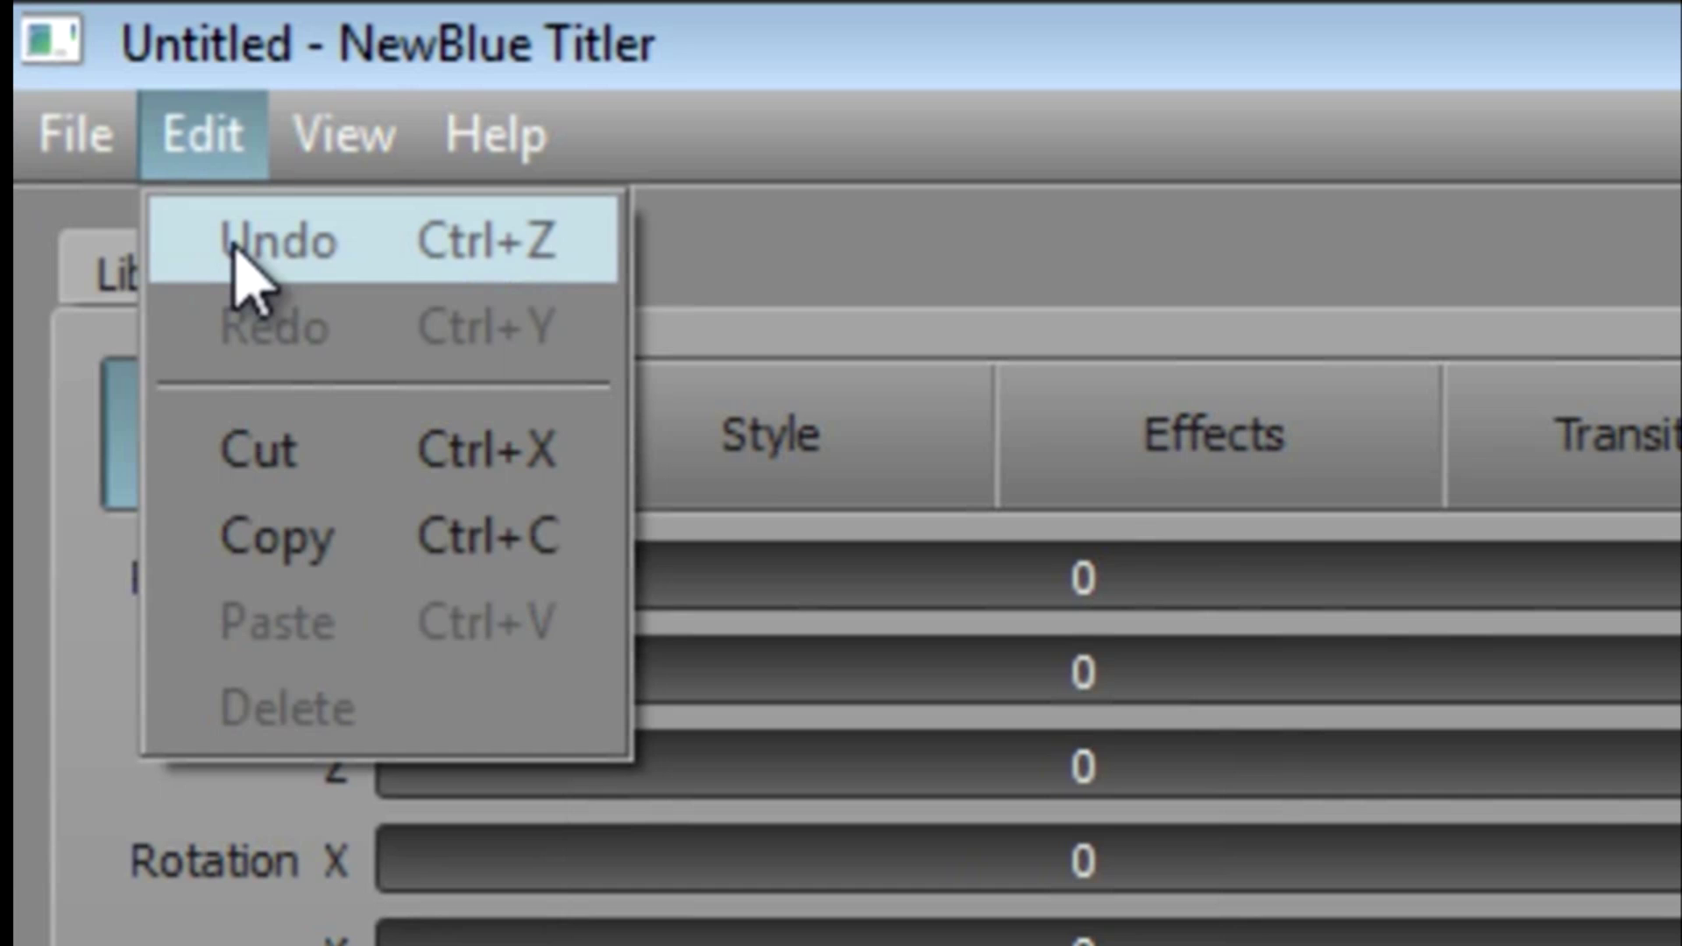
mouse_move(346, 142)
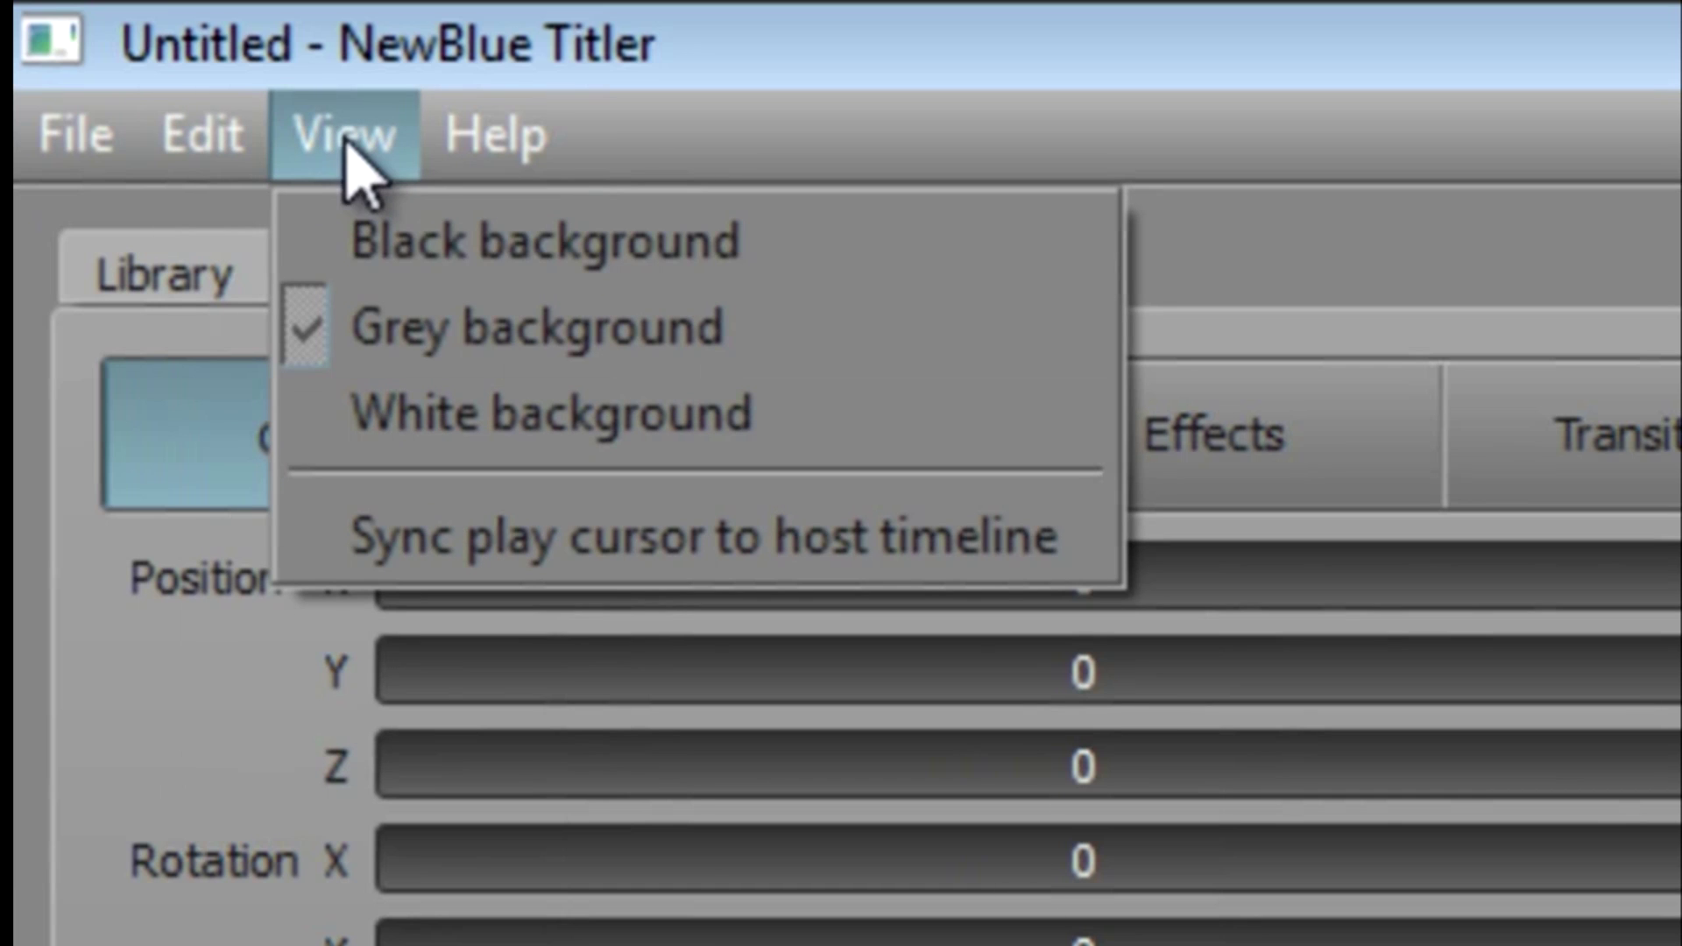
click(363, 245)
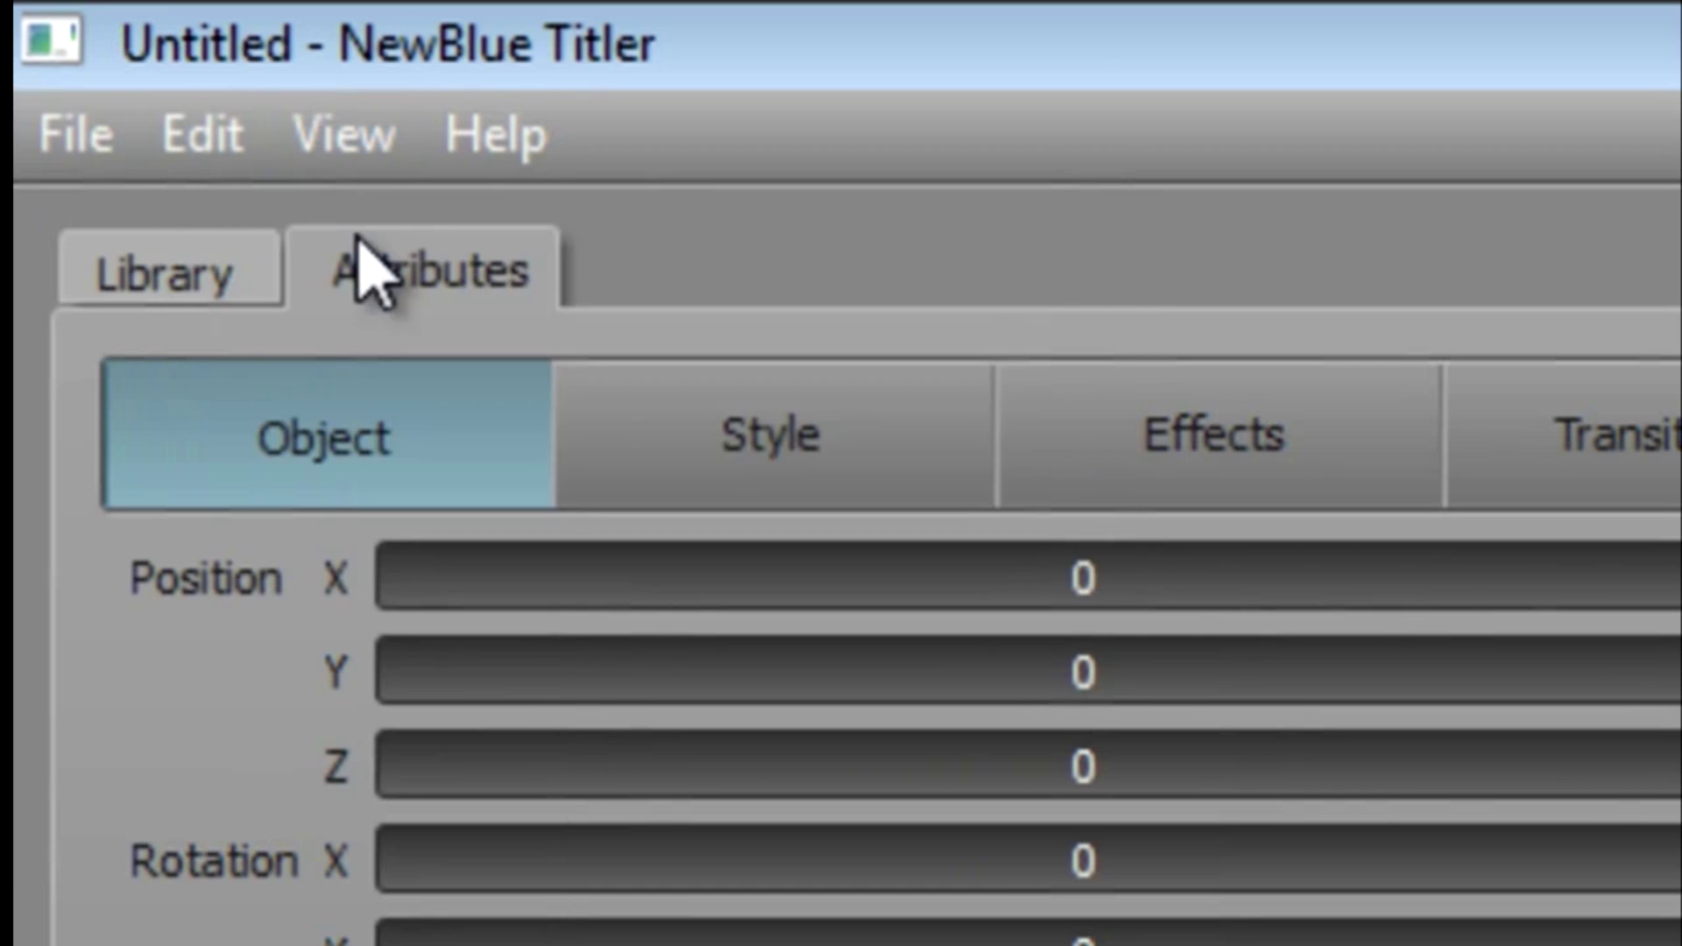
click(352, 148)
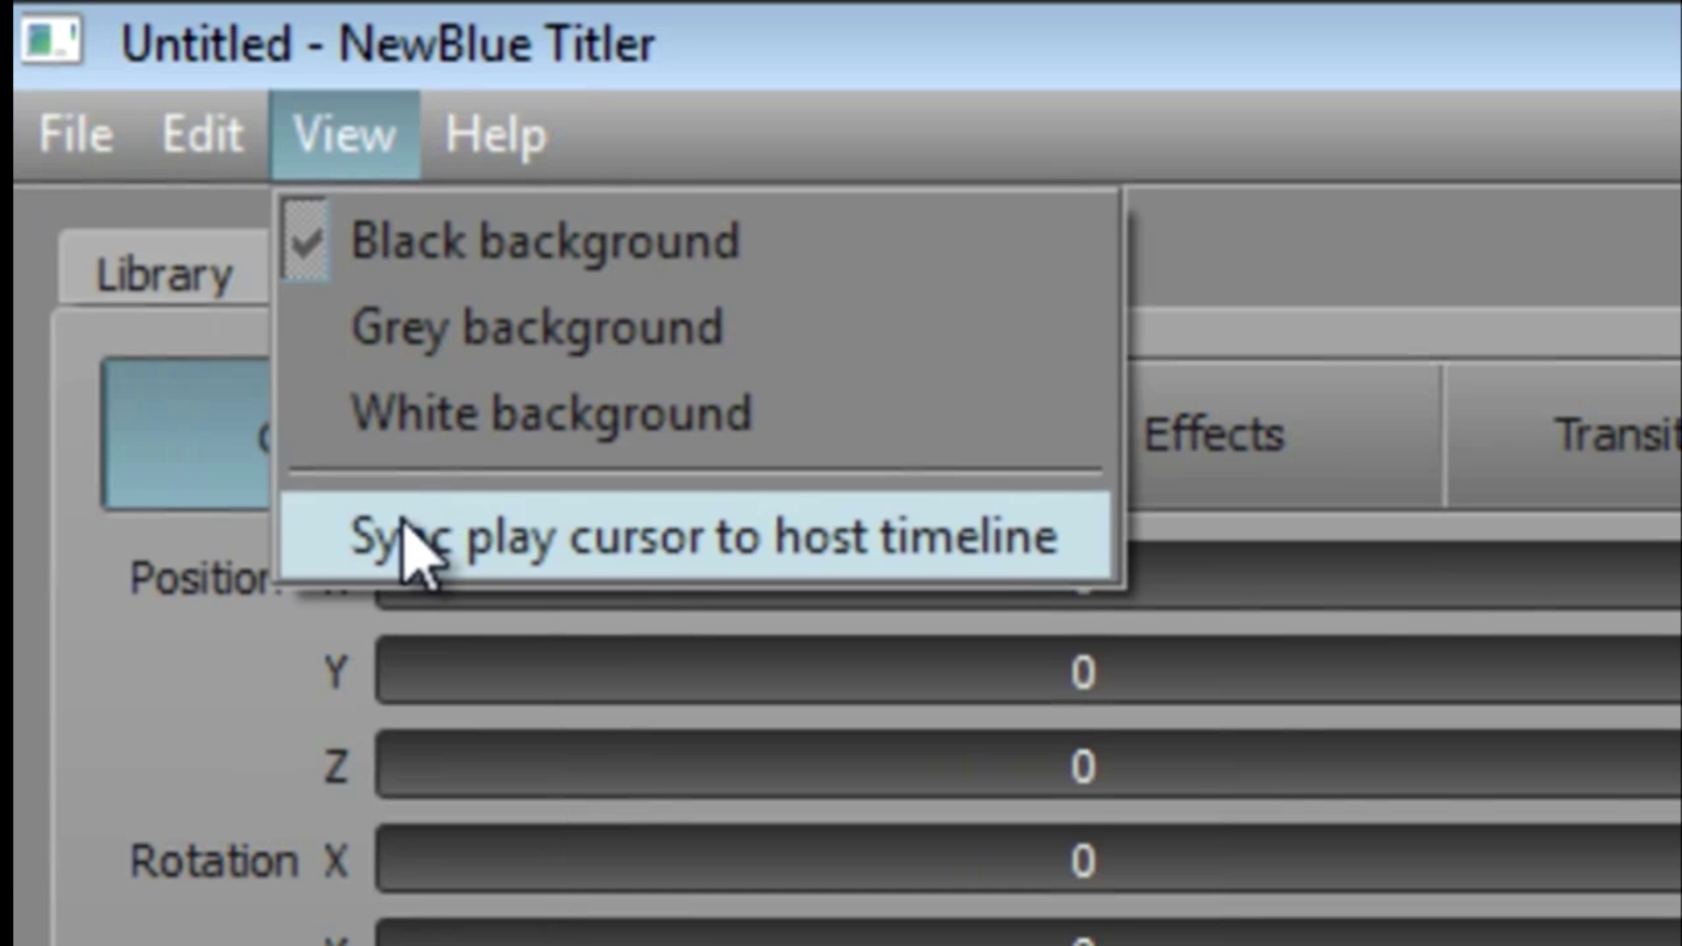
click(557, 337)
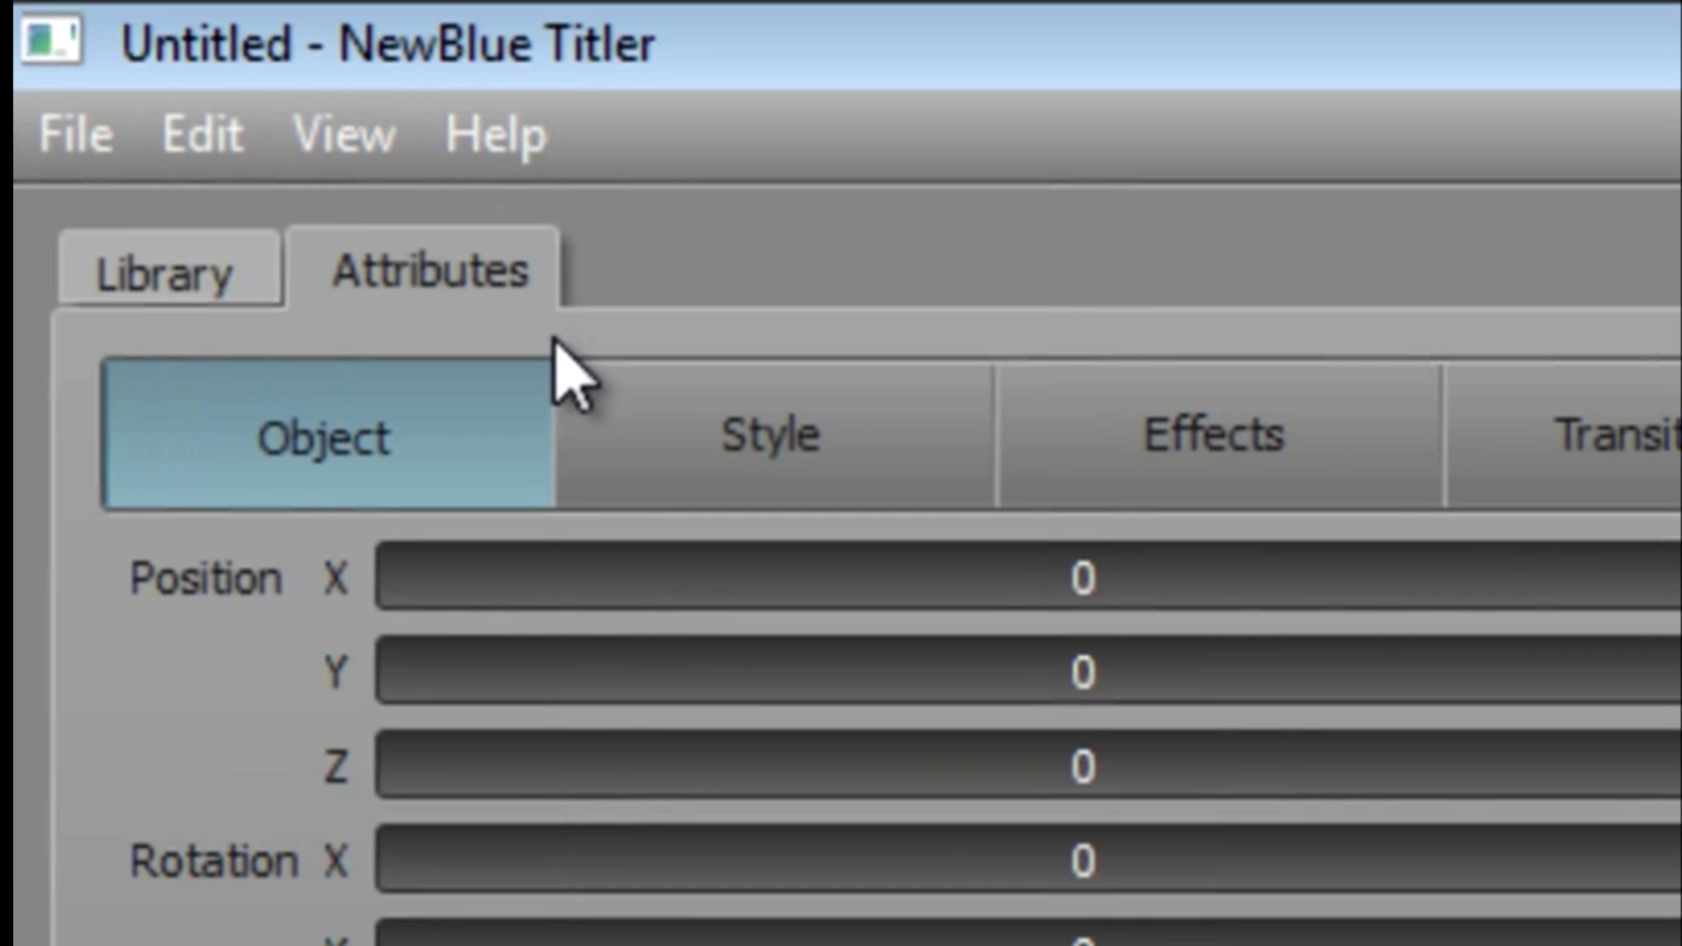
click(510, 148)
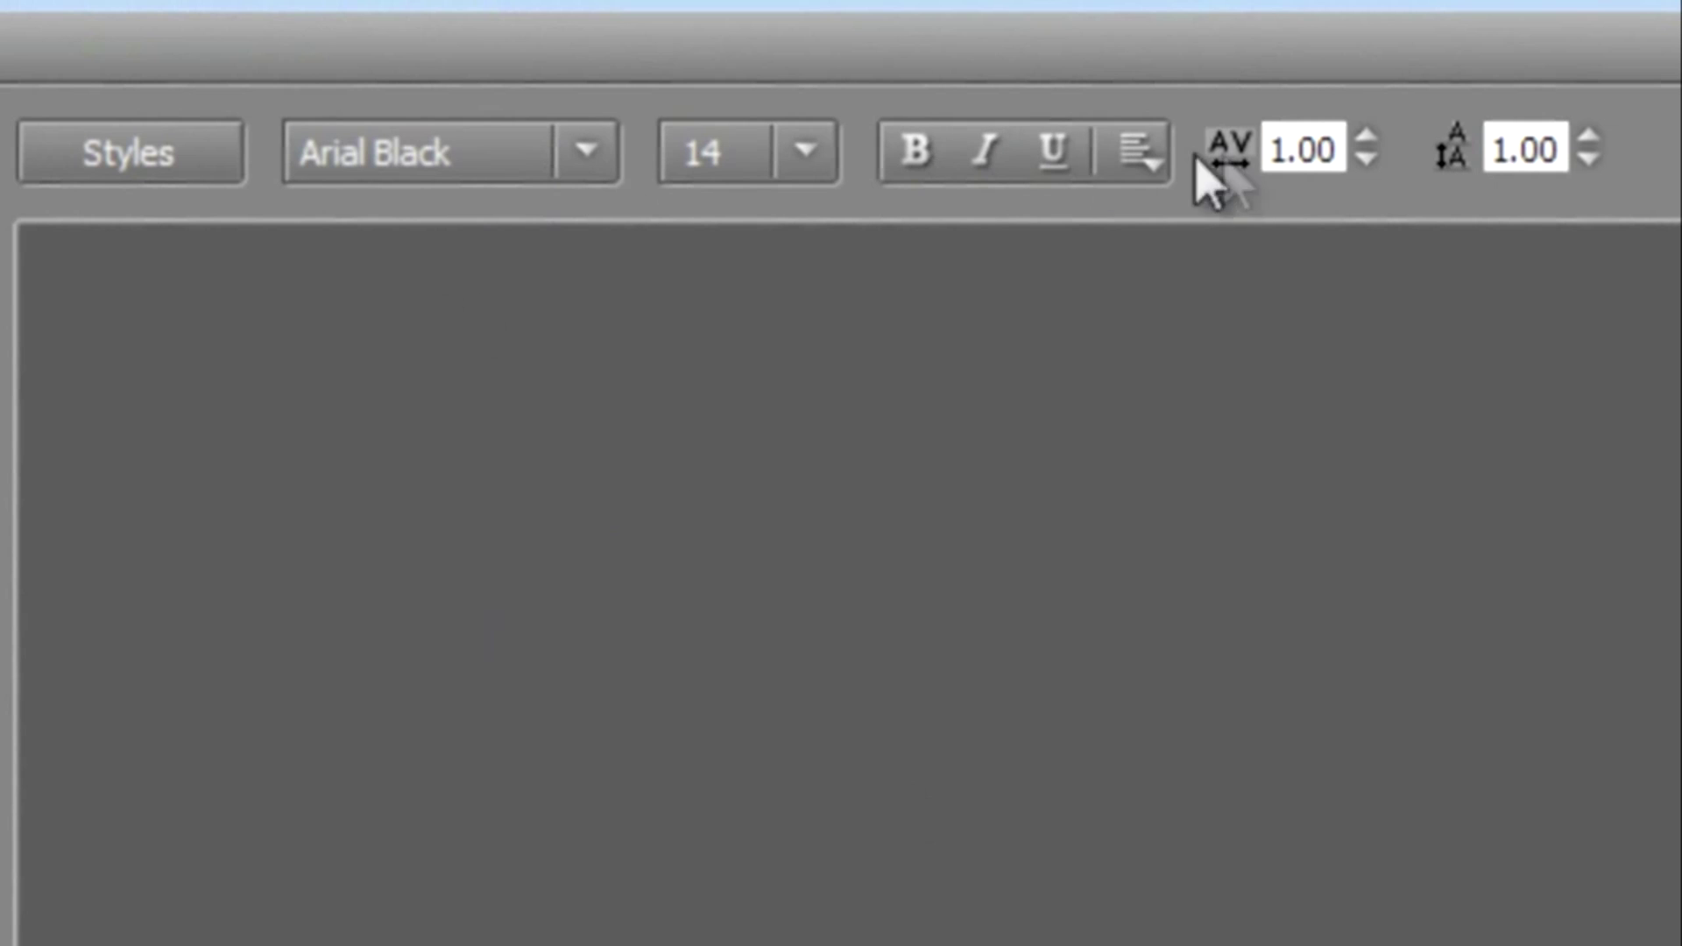
Step: Keep Arial Black as the font and set the text size to 16
click(584, 152)
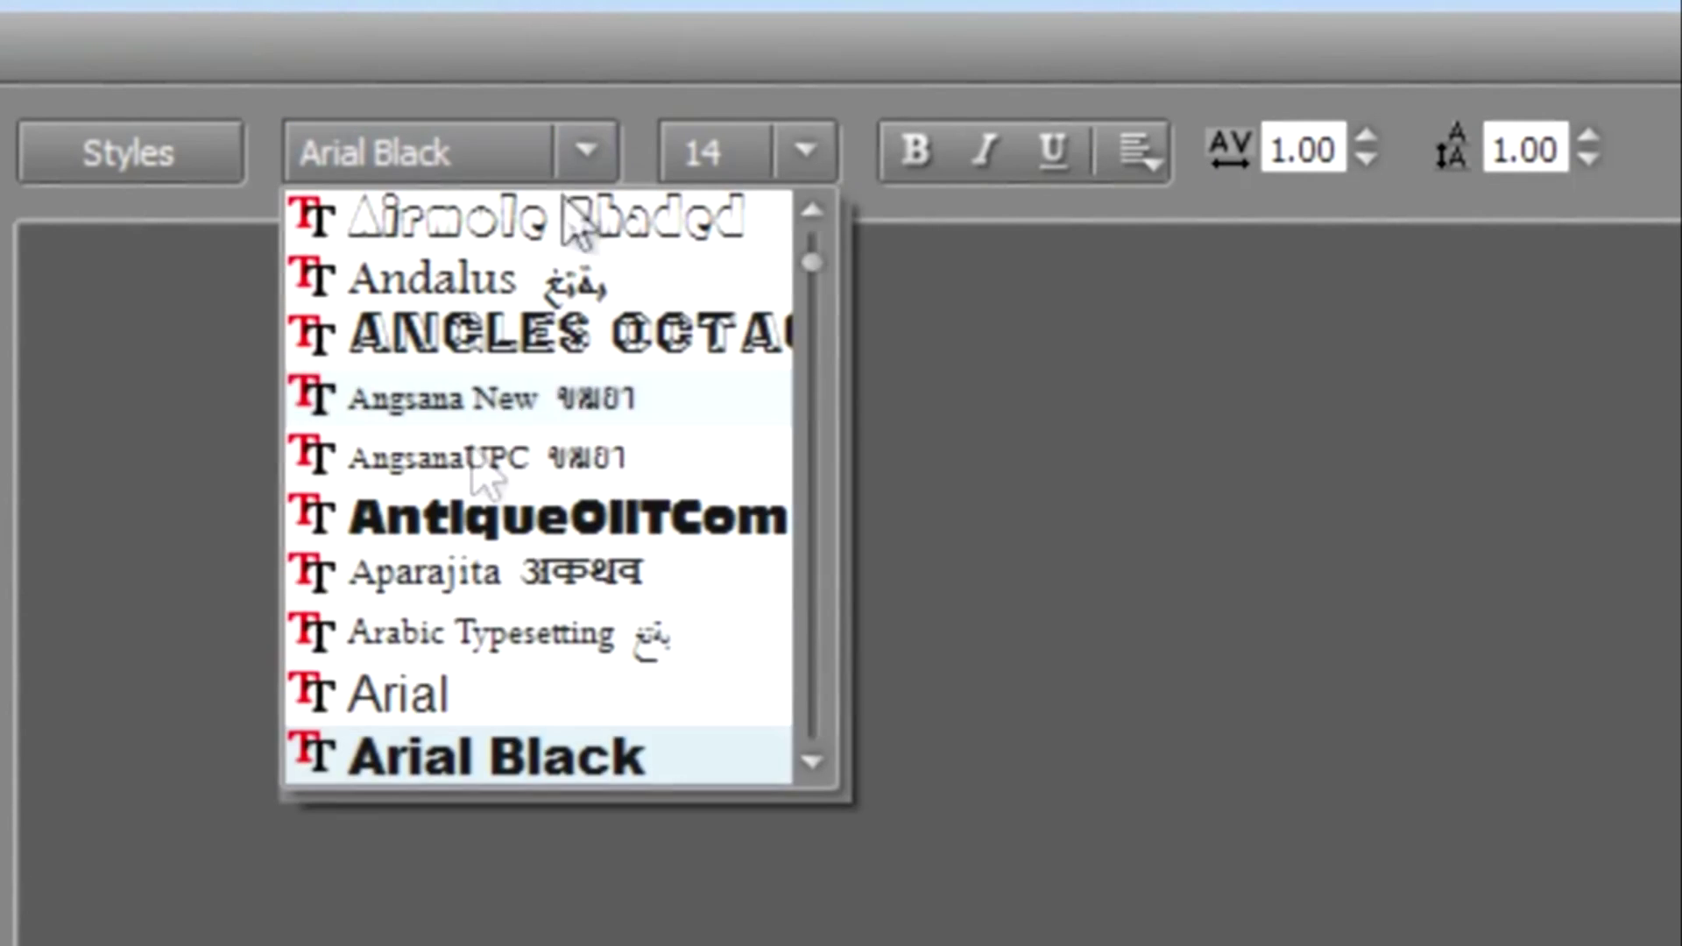
click(416, 760)
click(822, 155)
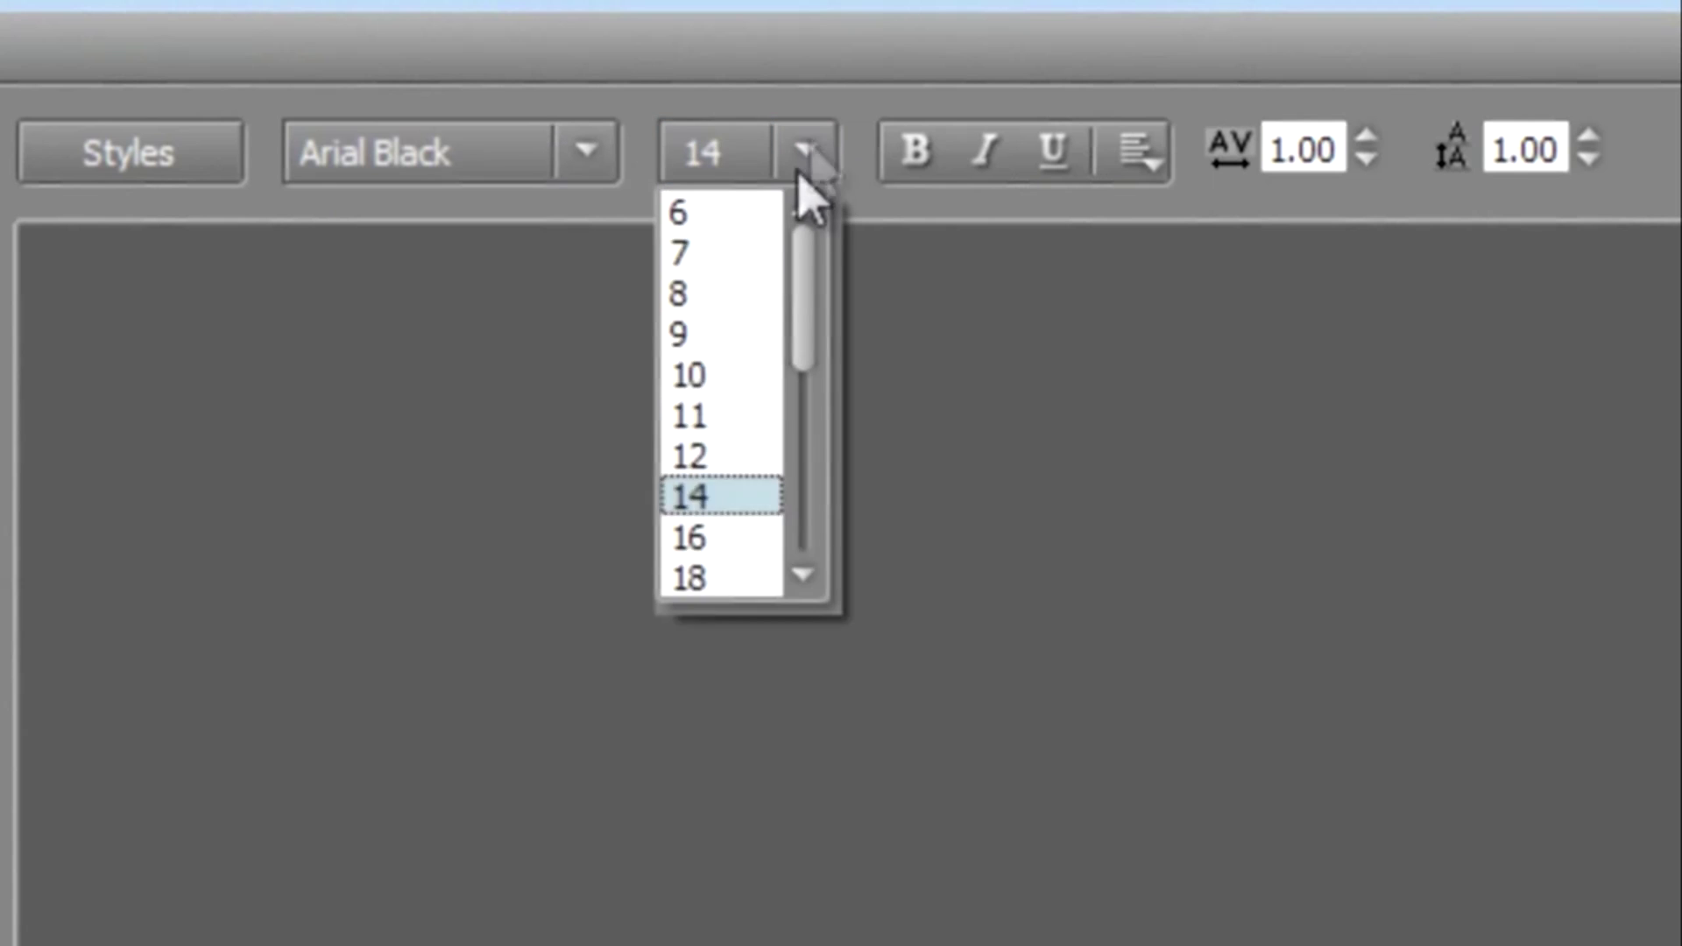
click(688, 568)
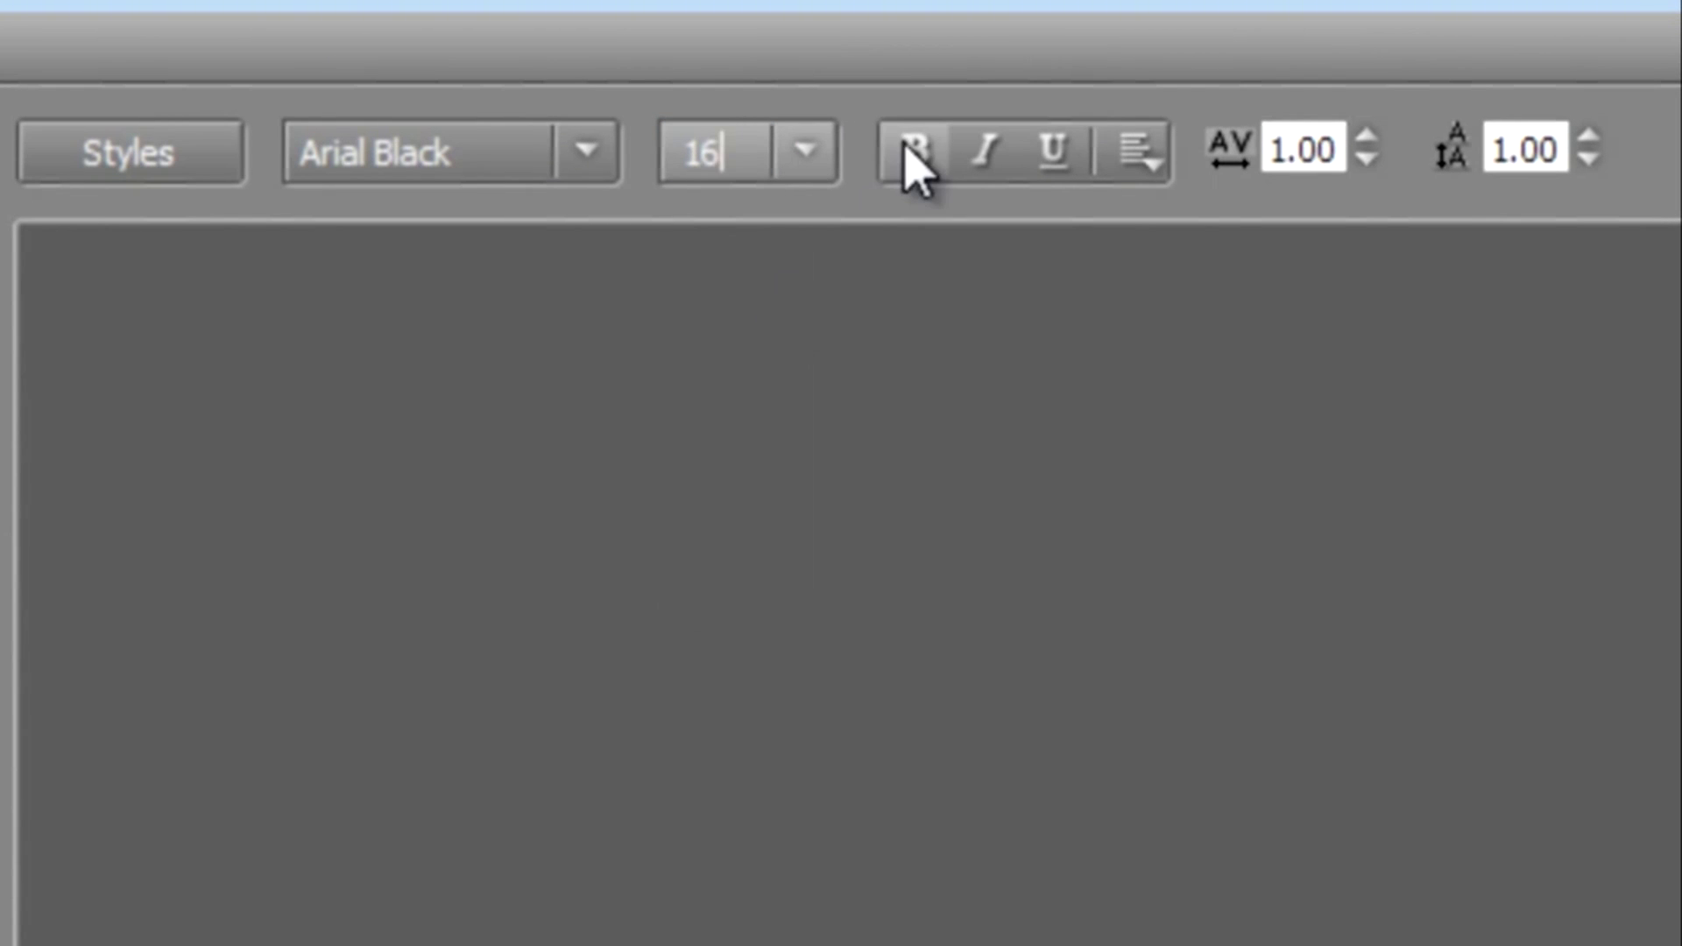
Step: Try letter spacing 1.15 and line spacing 0.85, then return both to 1.00
click(1139, 157)
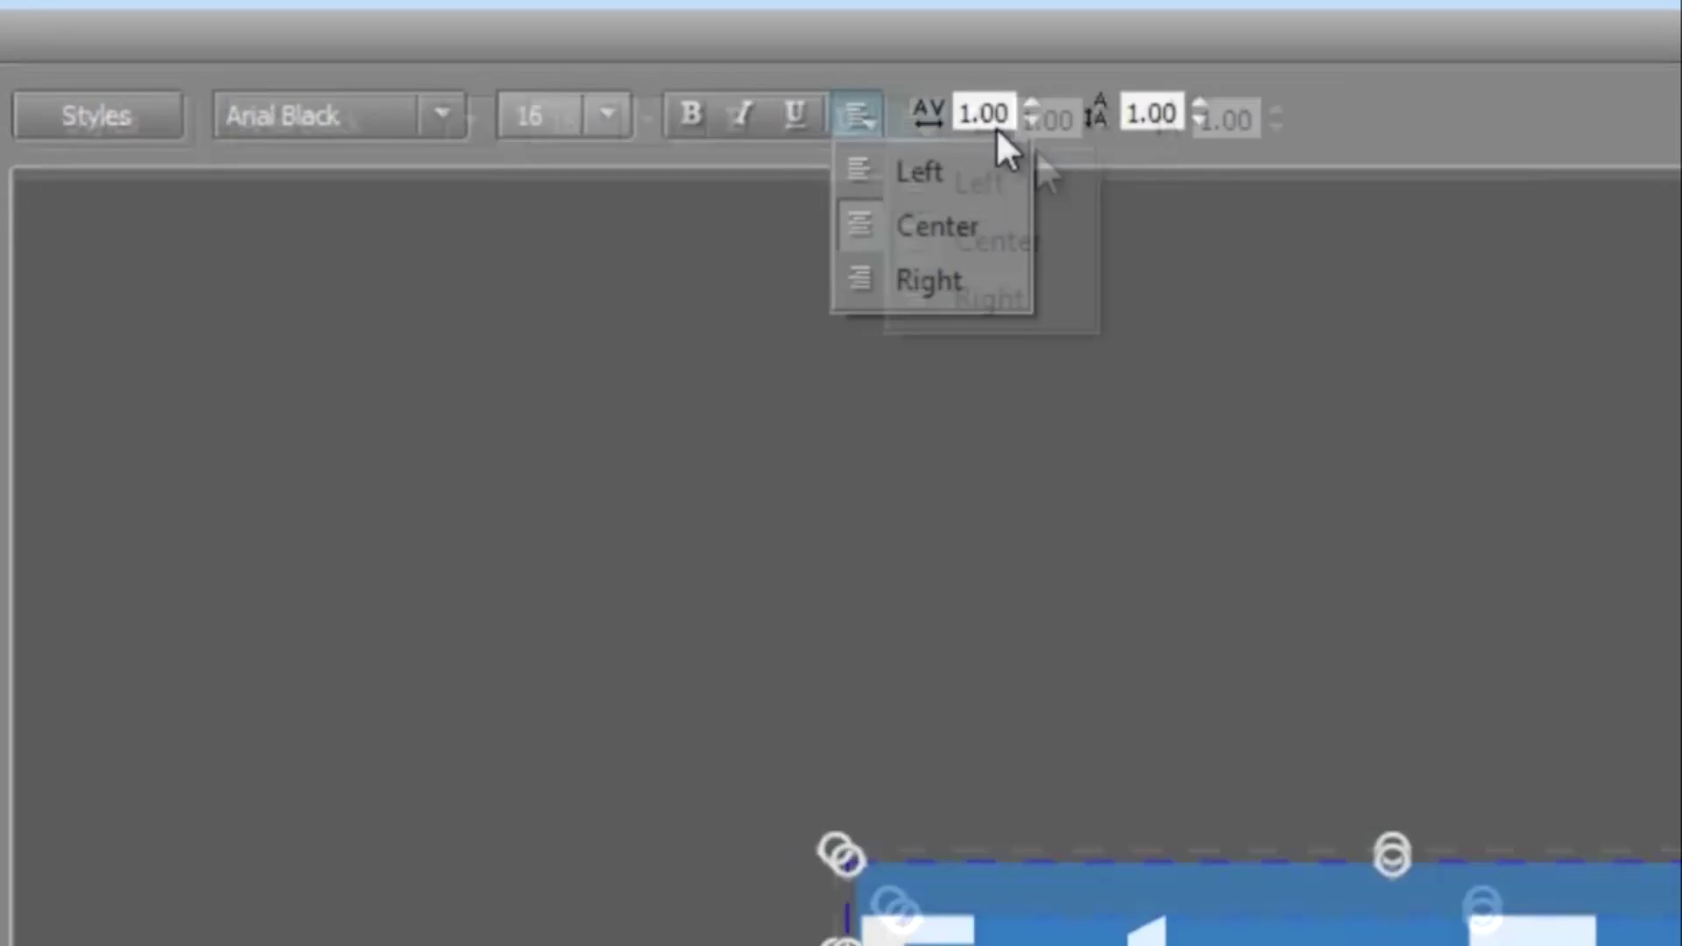
click(1365, 138)
click(1366, 139)
click(1365, 139)
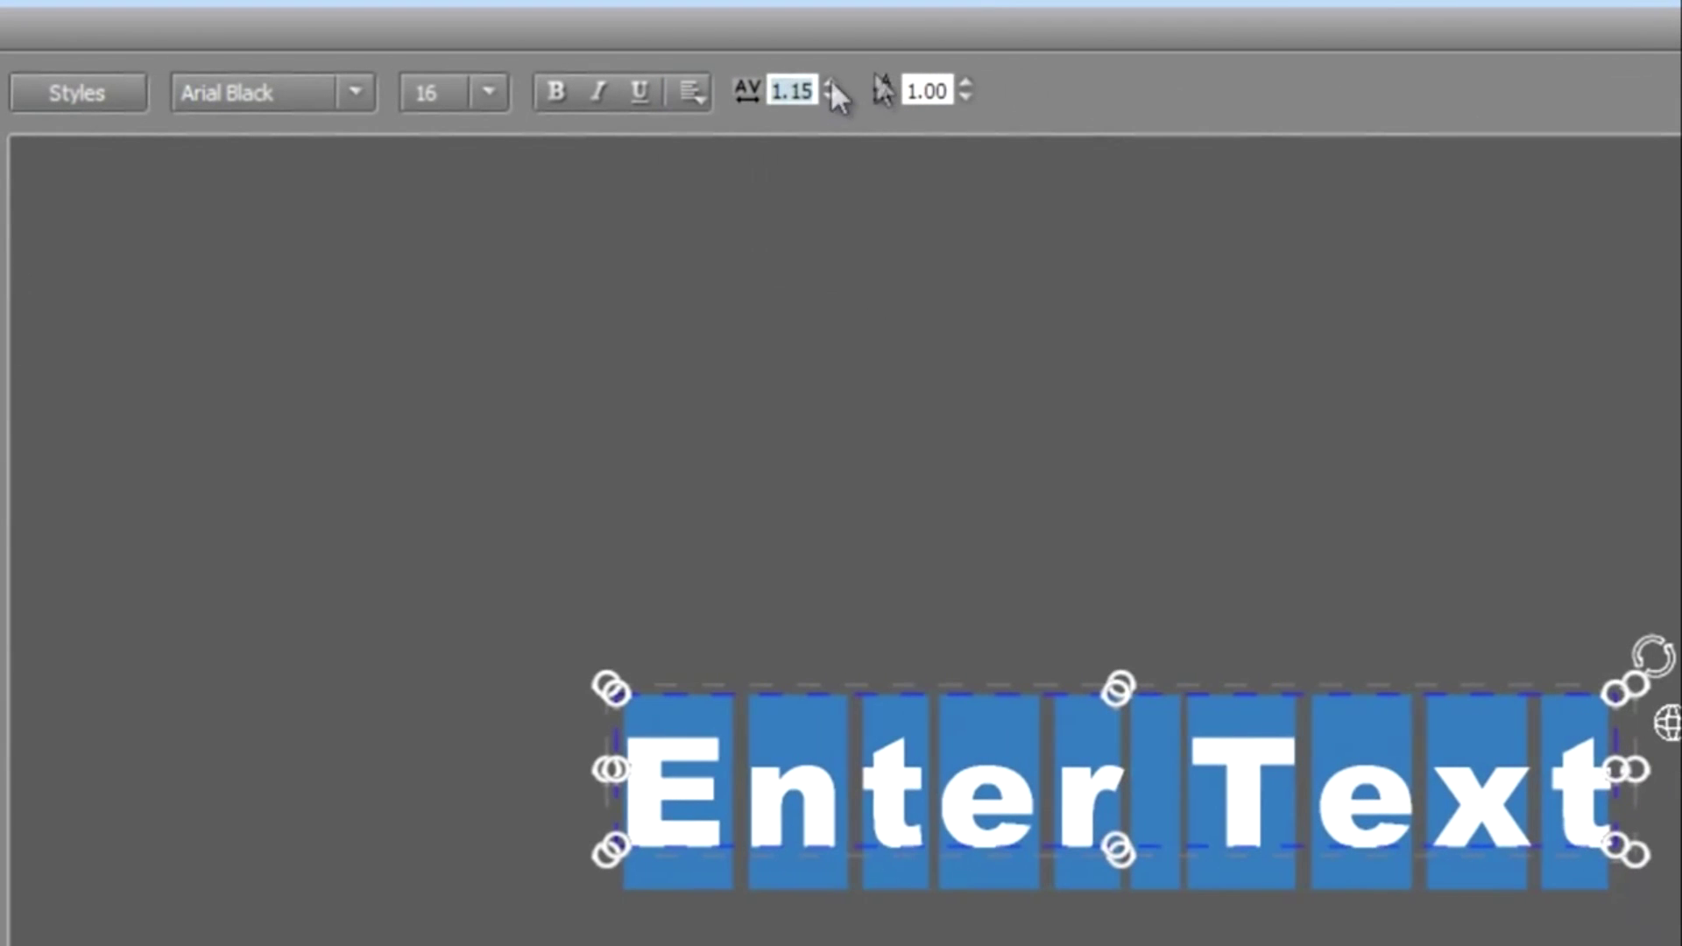
click(965, 97)
click(964, 97)
click(965, 98)
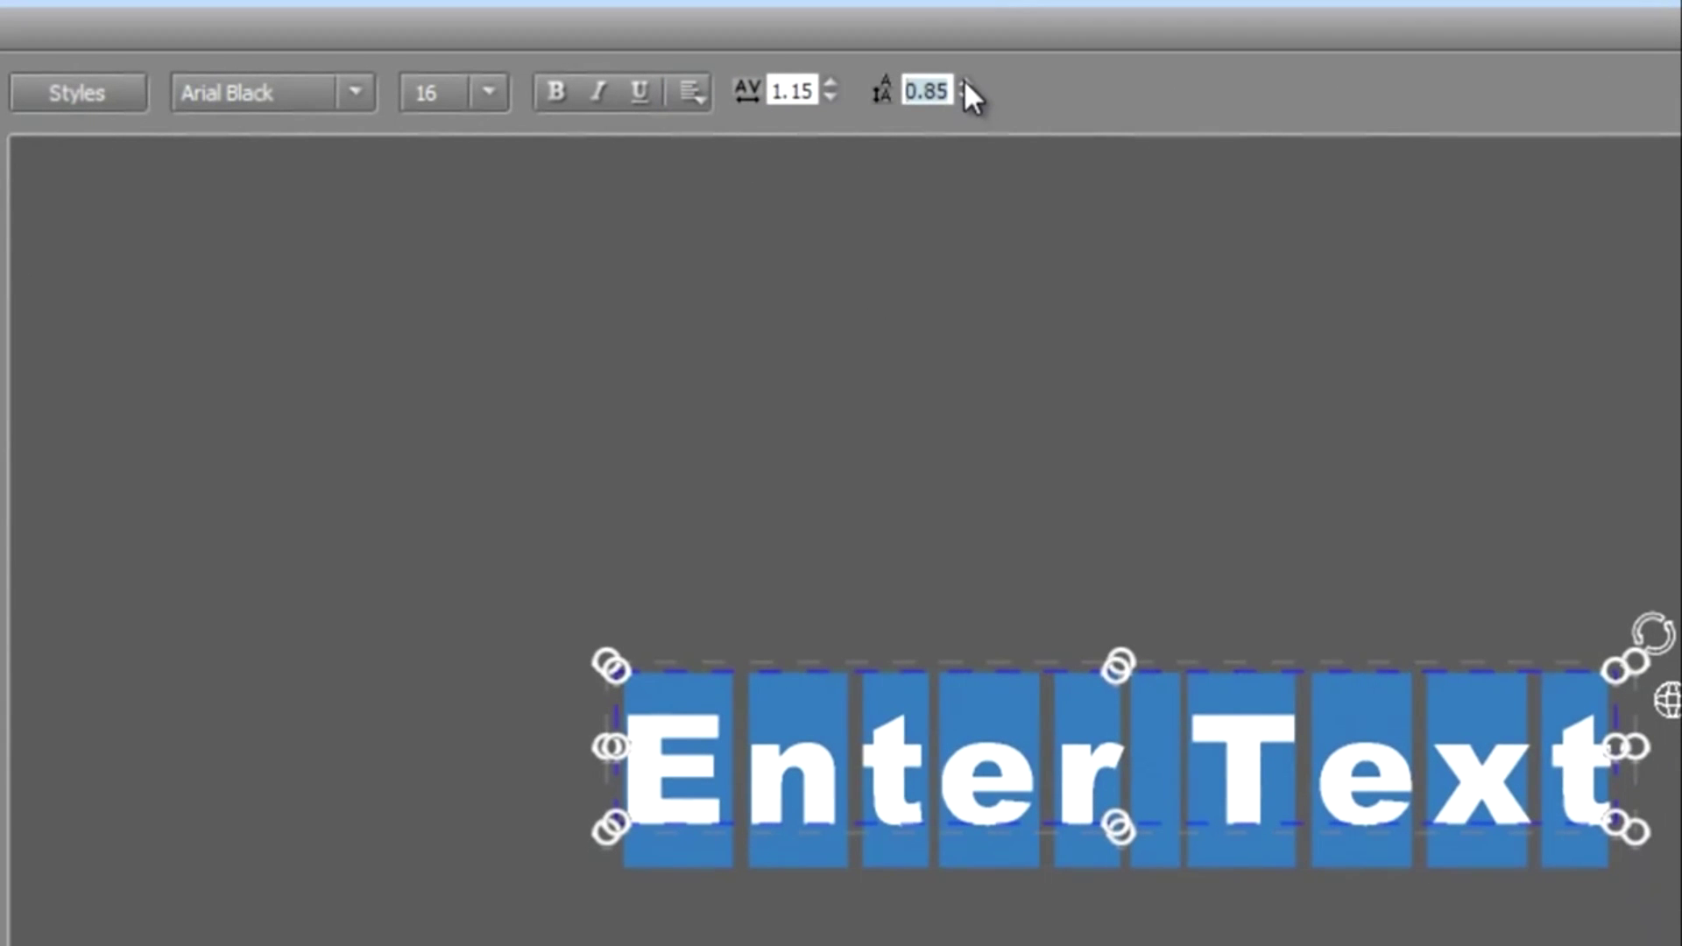
click(965, 84)
click(965, 84)
click(965, 84)
click(830, 98)
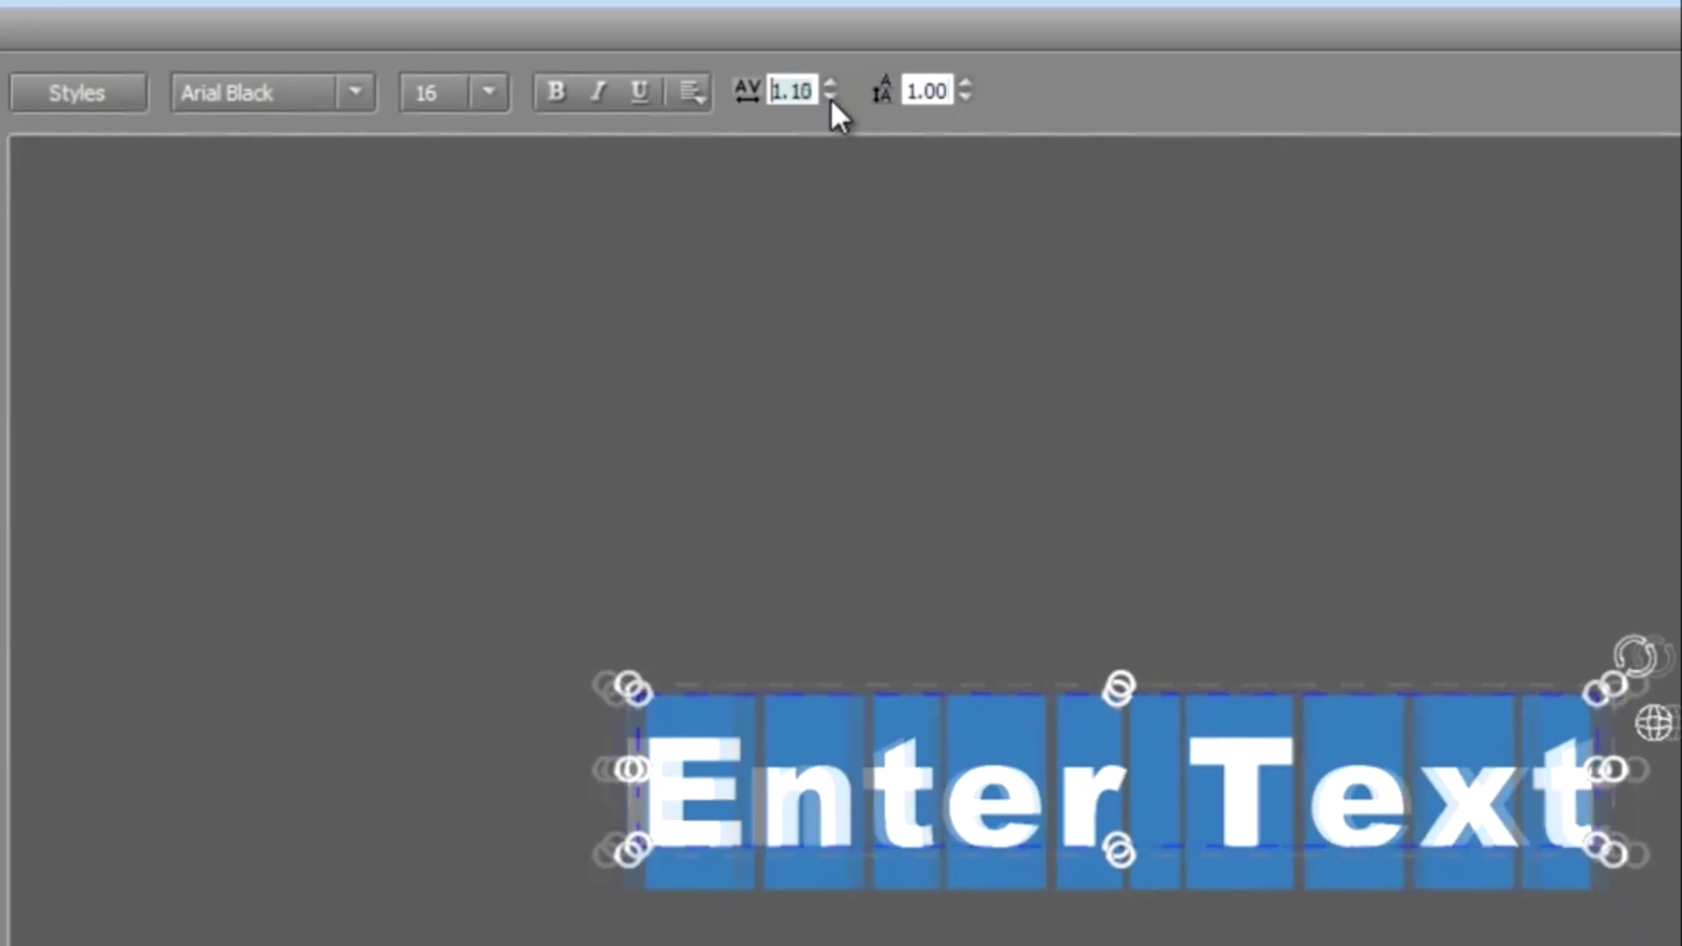
click(830, 98)
click(829, 98)
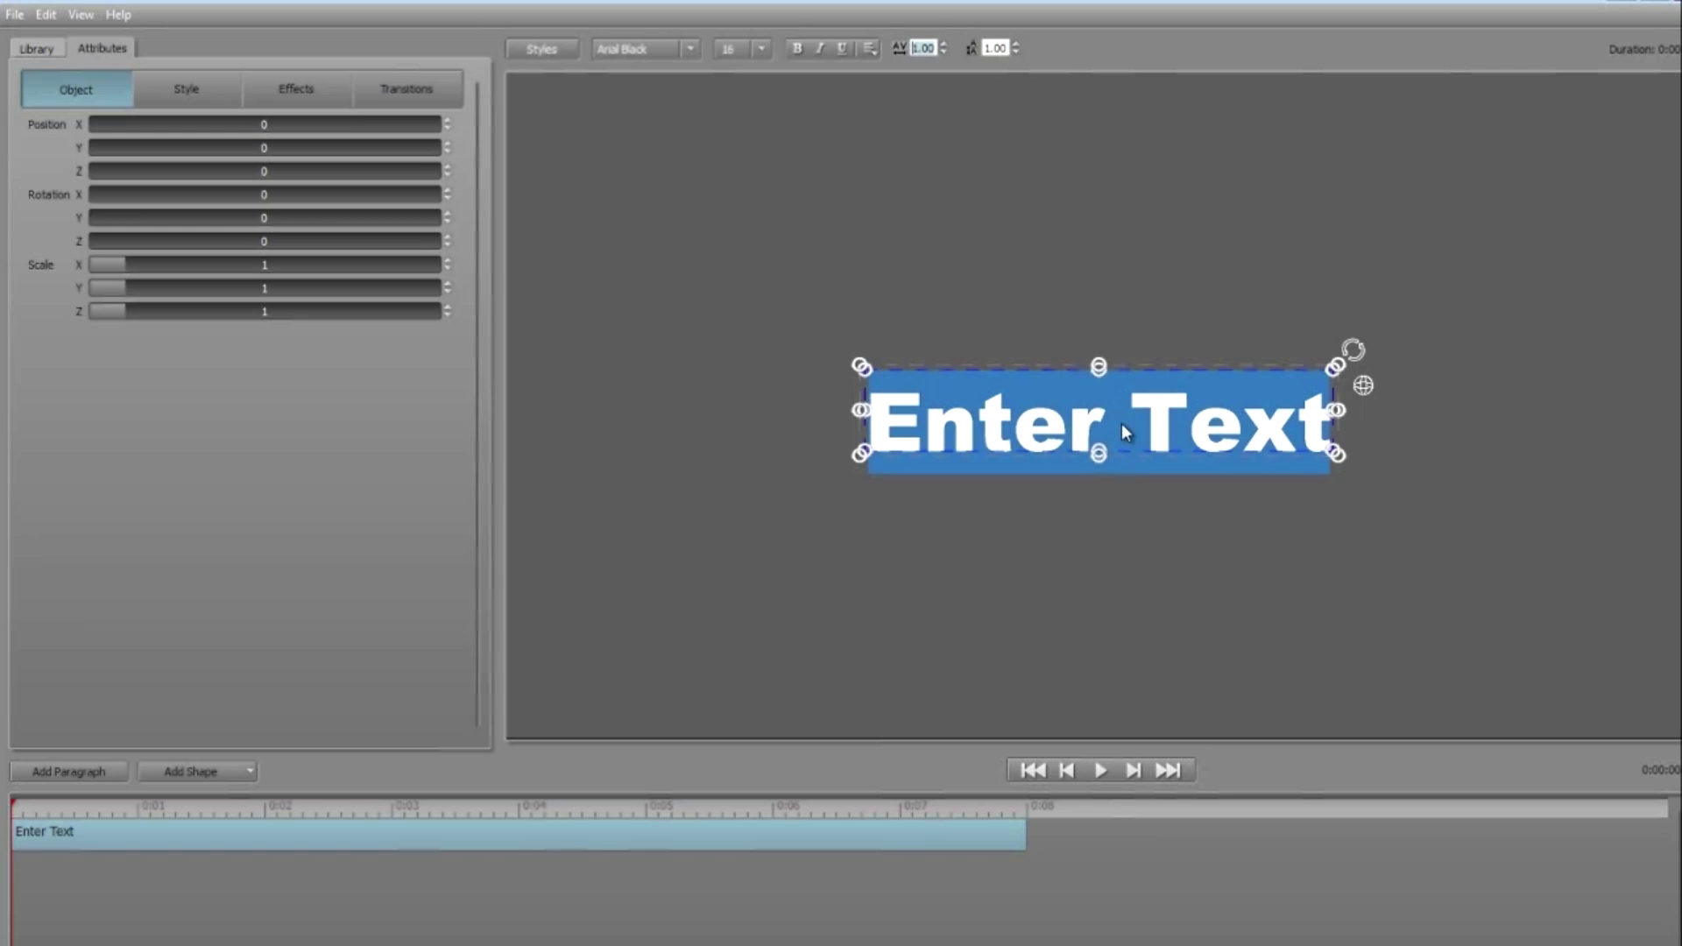
Step: Replace the 'Enter Text' wording with 'Paragraph' and select the whole word
key(Return)
text(Paragra)
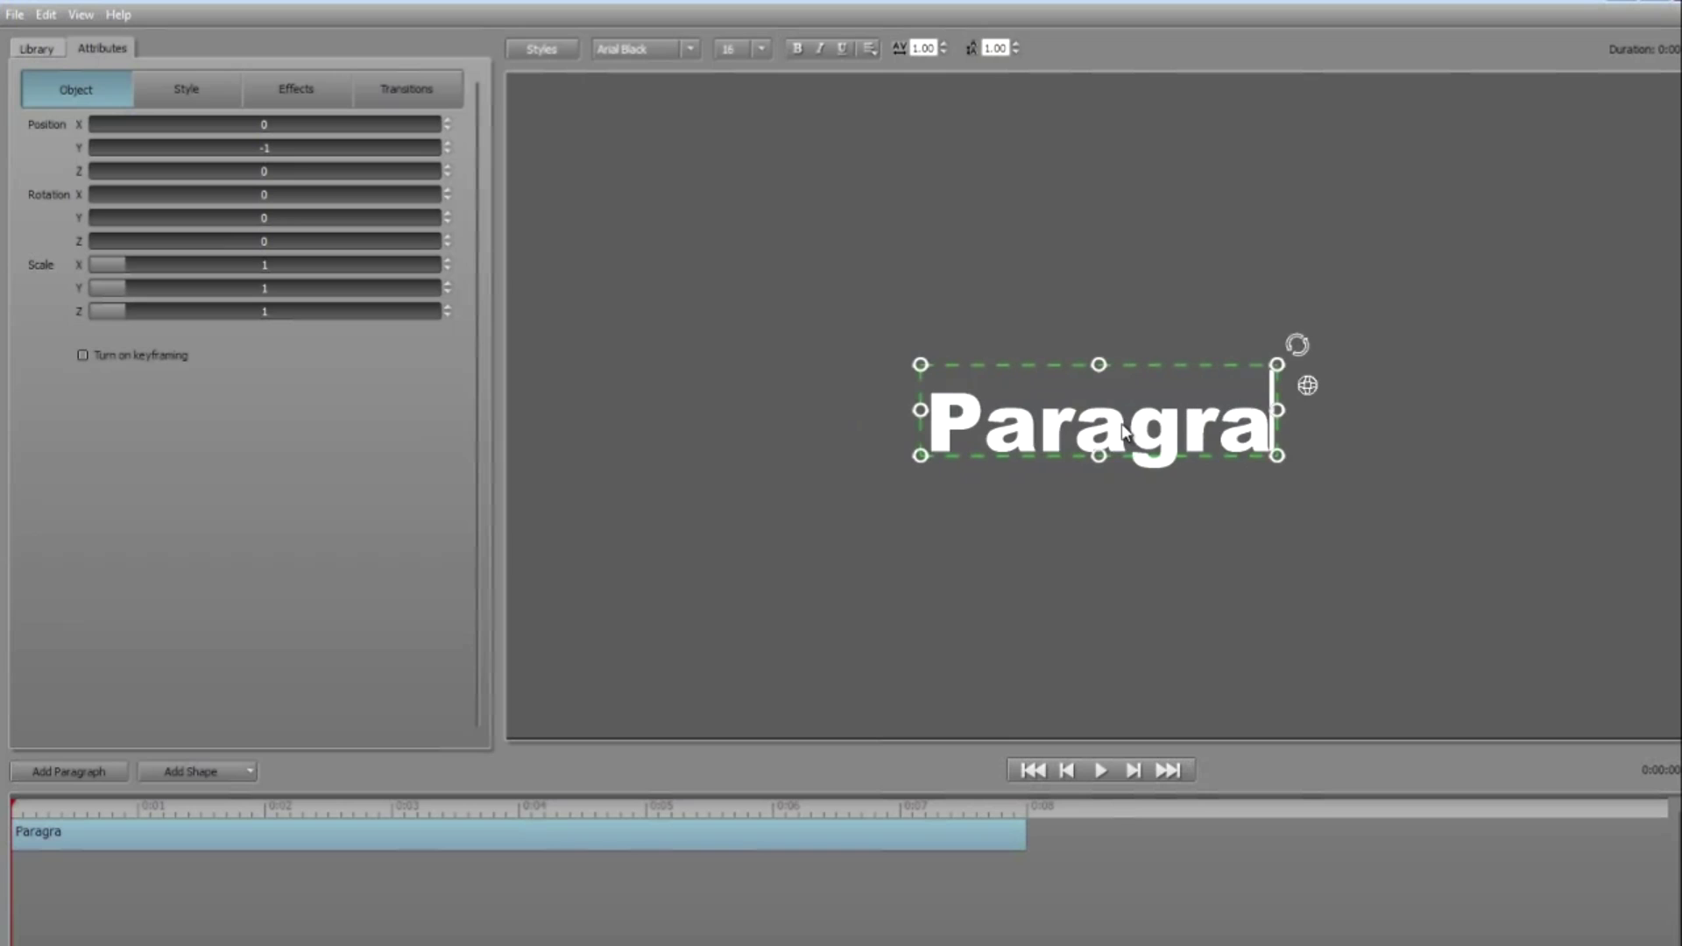
text(ph)
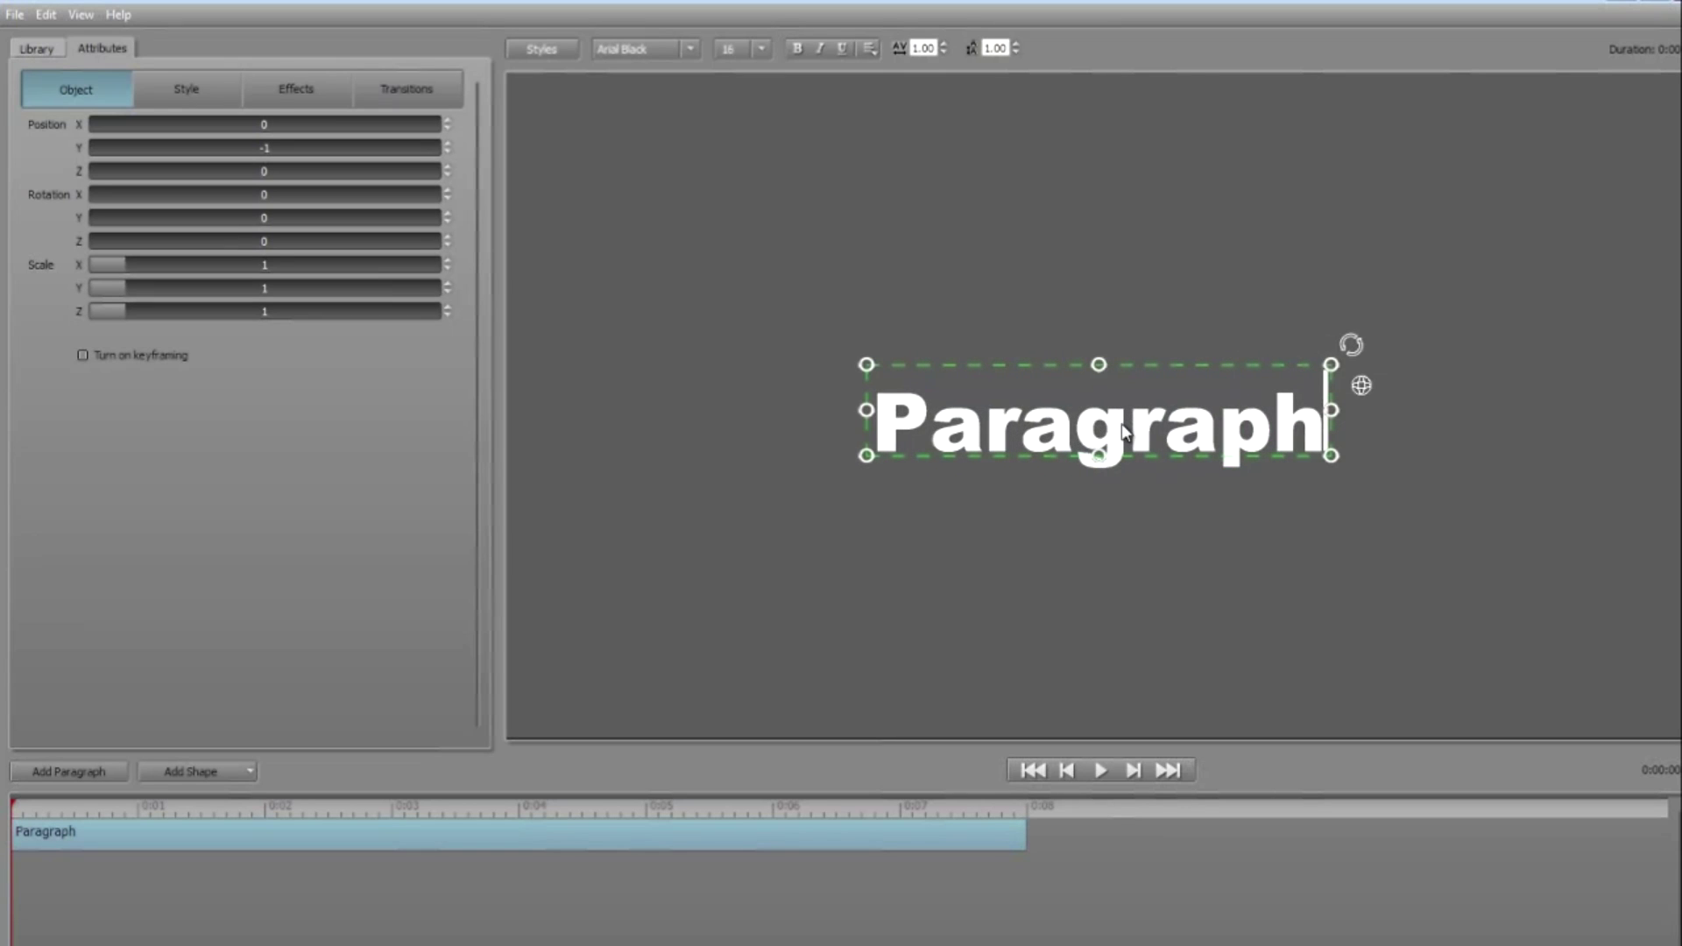
double_click(1123, 428)
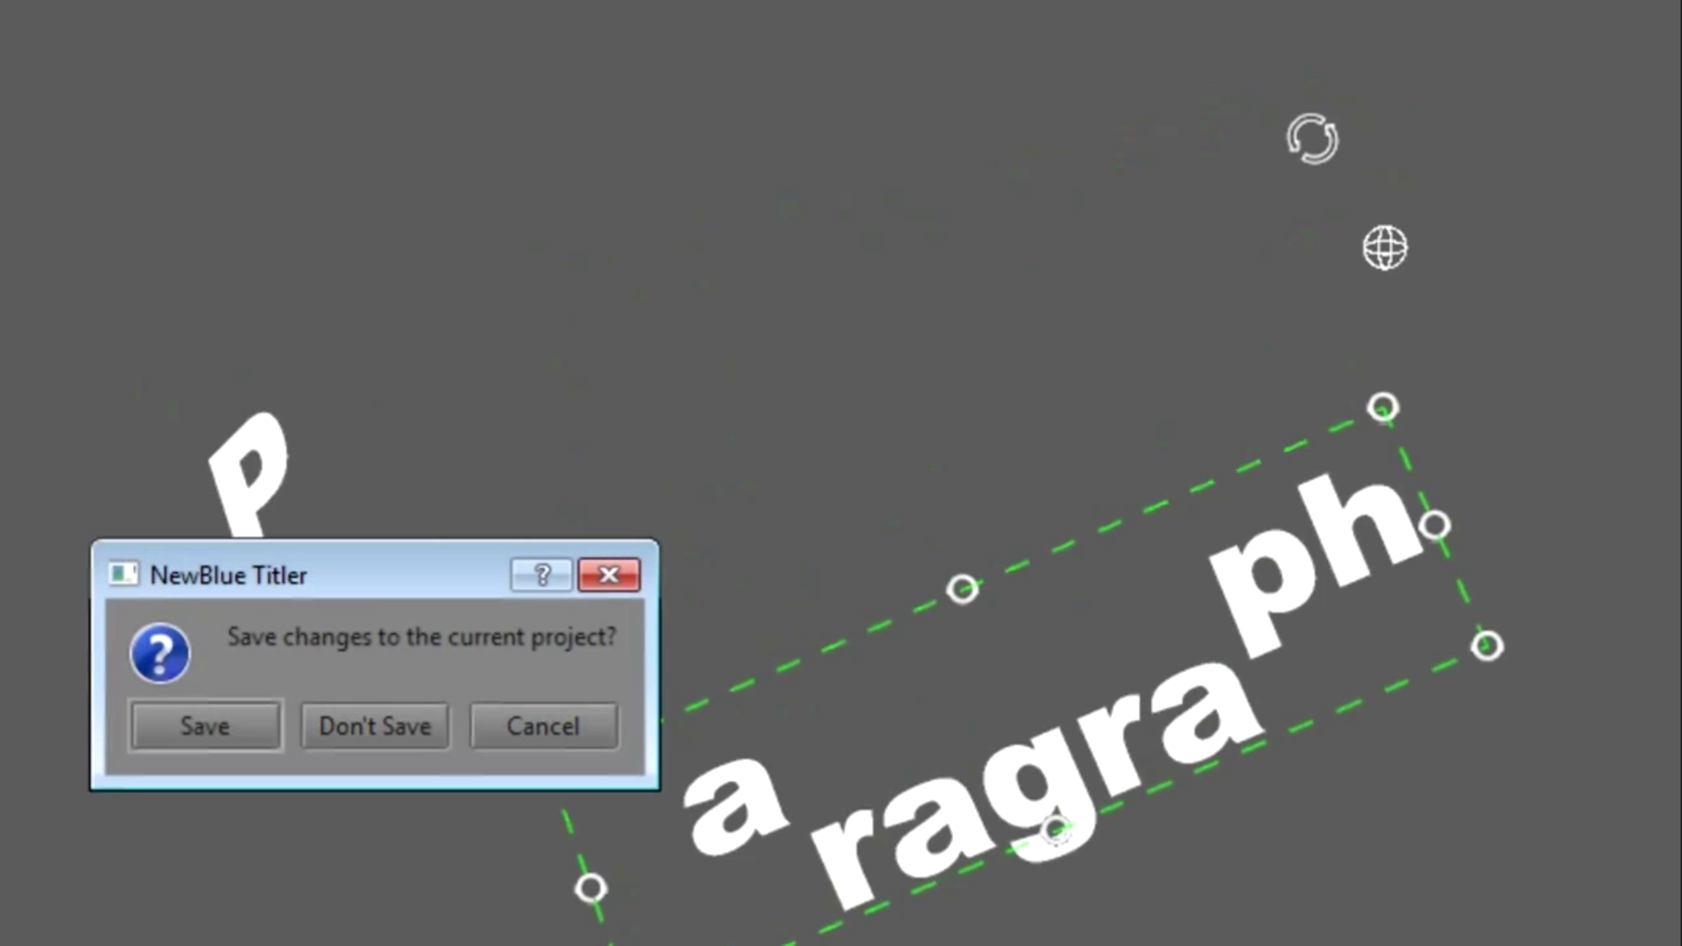
Step: Discard the old project unsaved, then stretch the new Enter Text box wider and scale it back
click(392, 728)
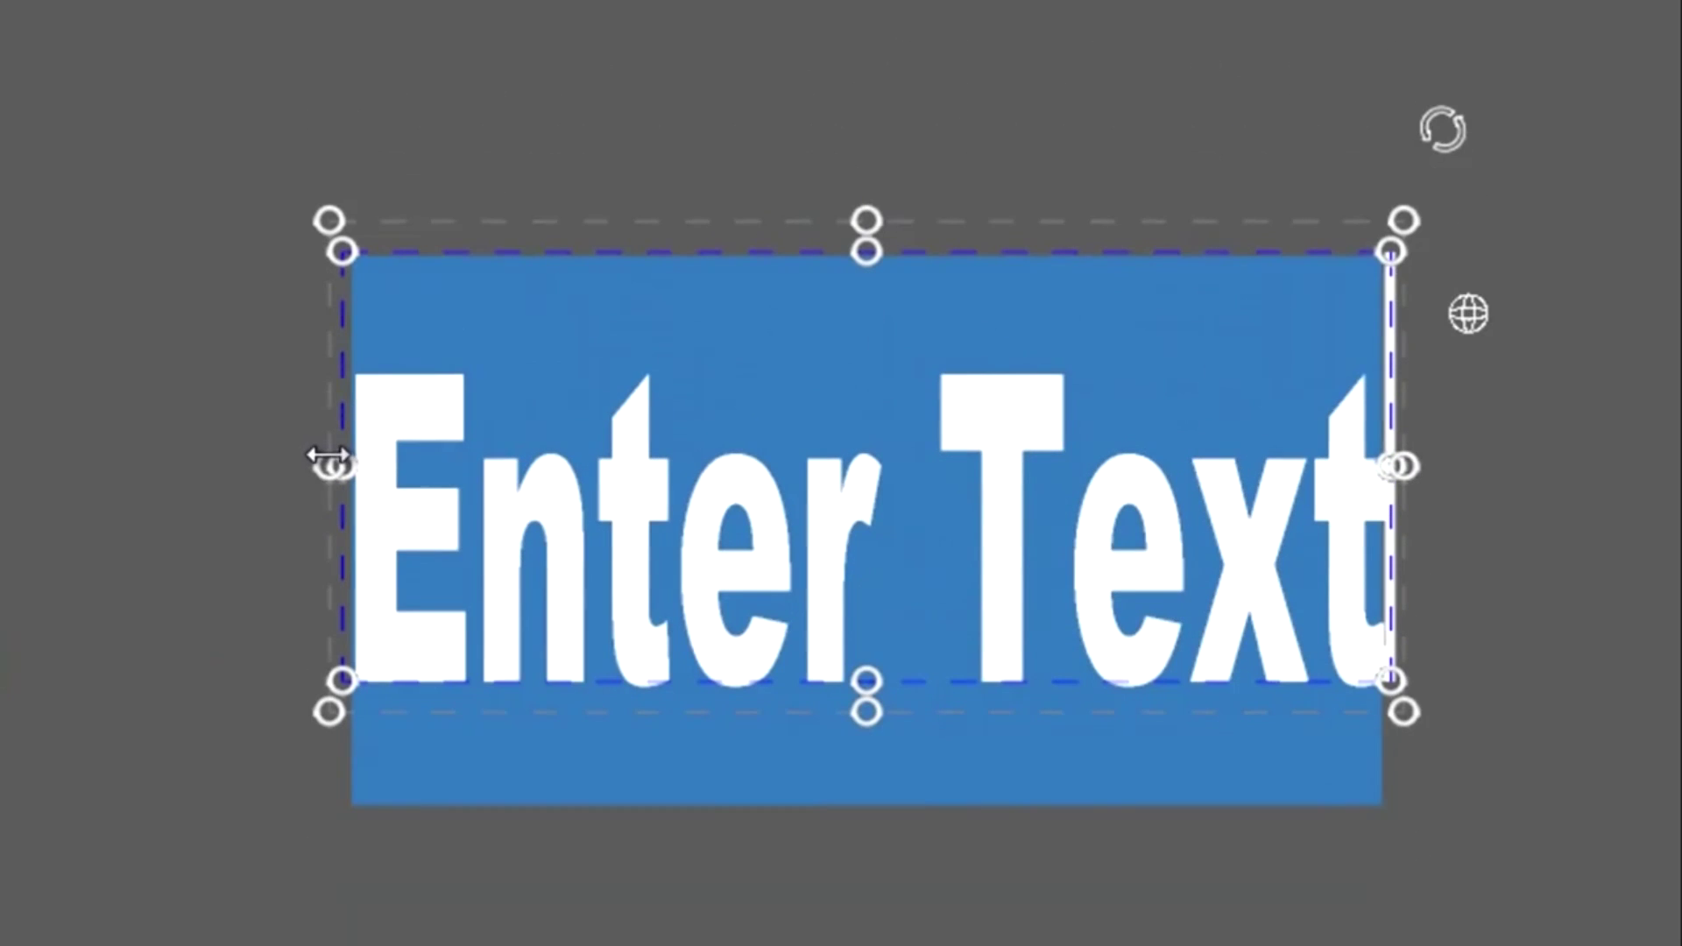
drag(330, 465, 206, 475)
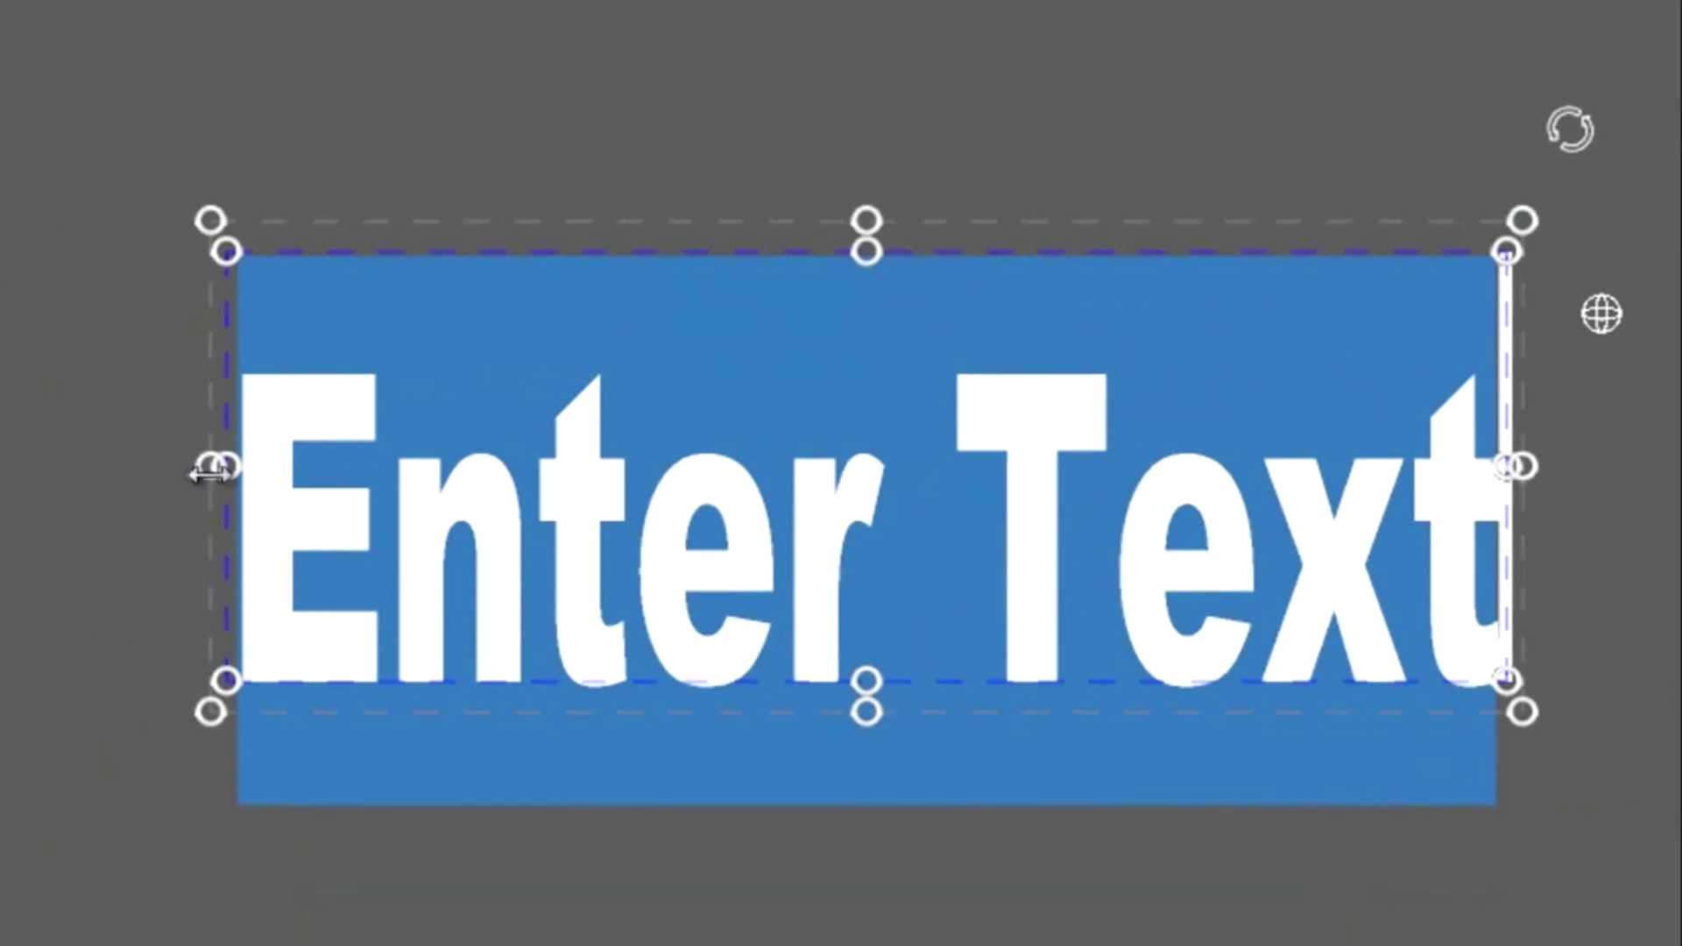
drag(218, 216, 419, 317)
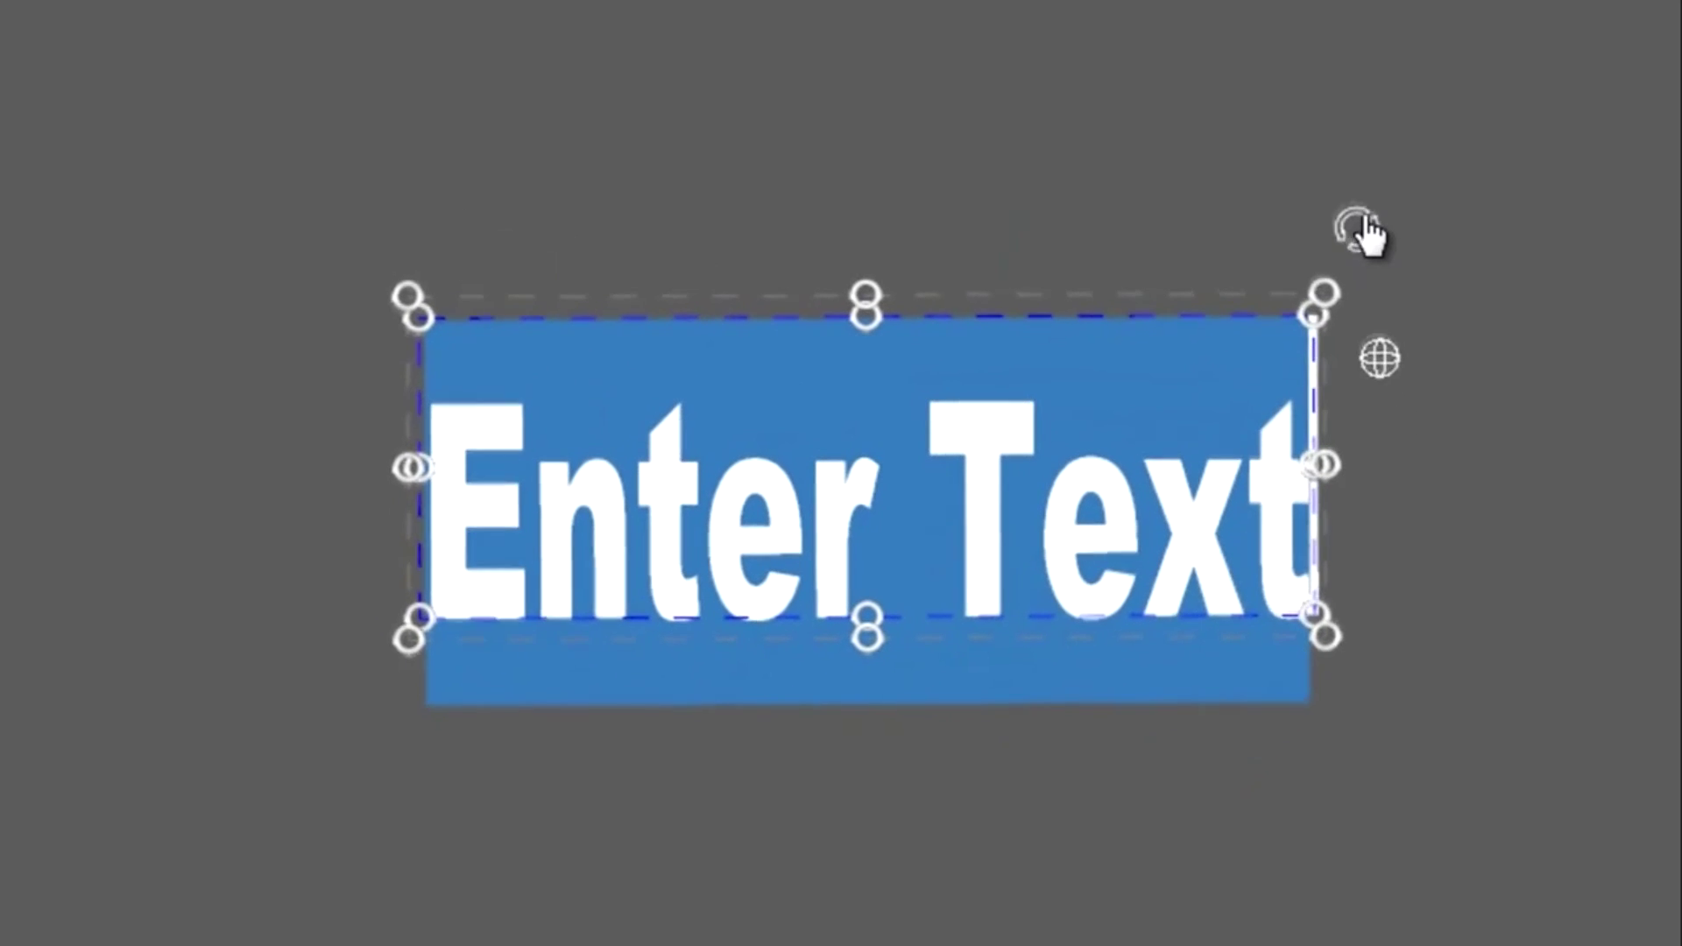
Step: Enable free 3D rotation and tilt the title to rotation -17.6, 3.9, 5
click(1375, 363)
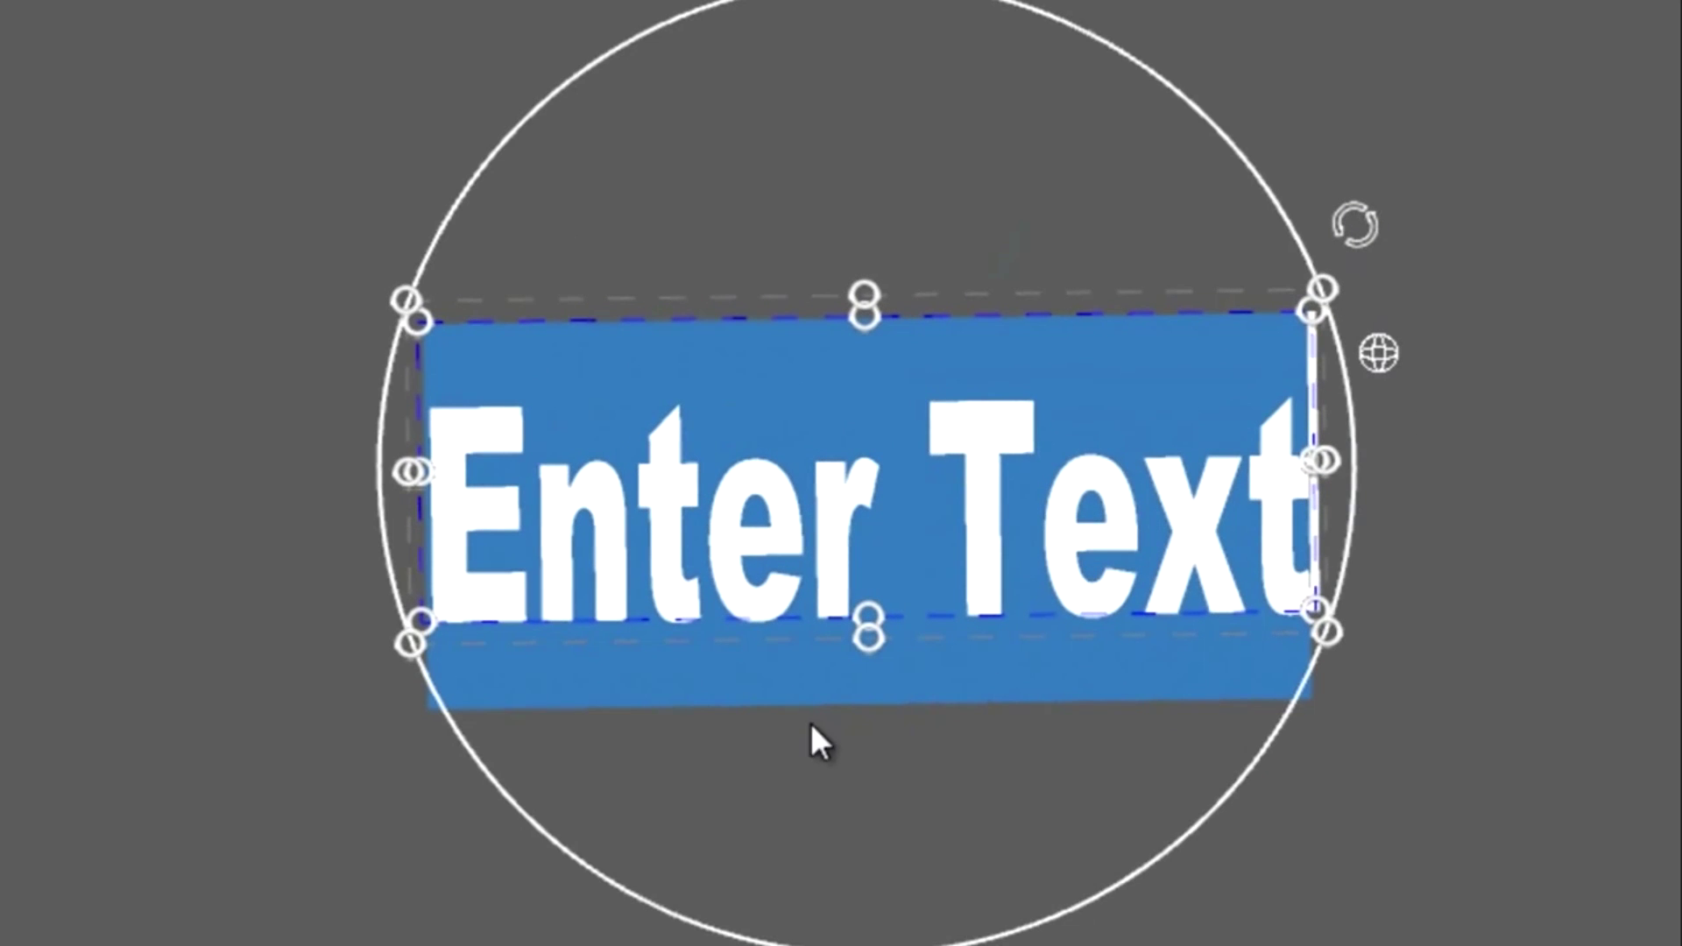
drag(789, 754, 995, 702)
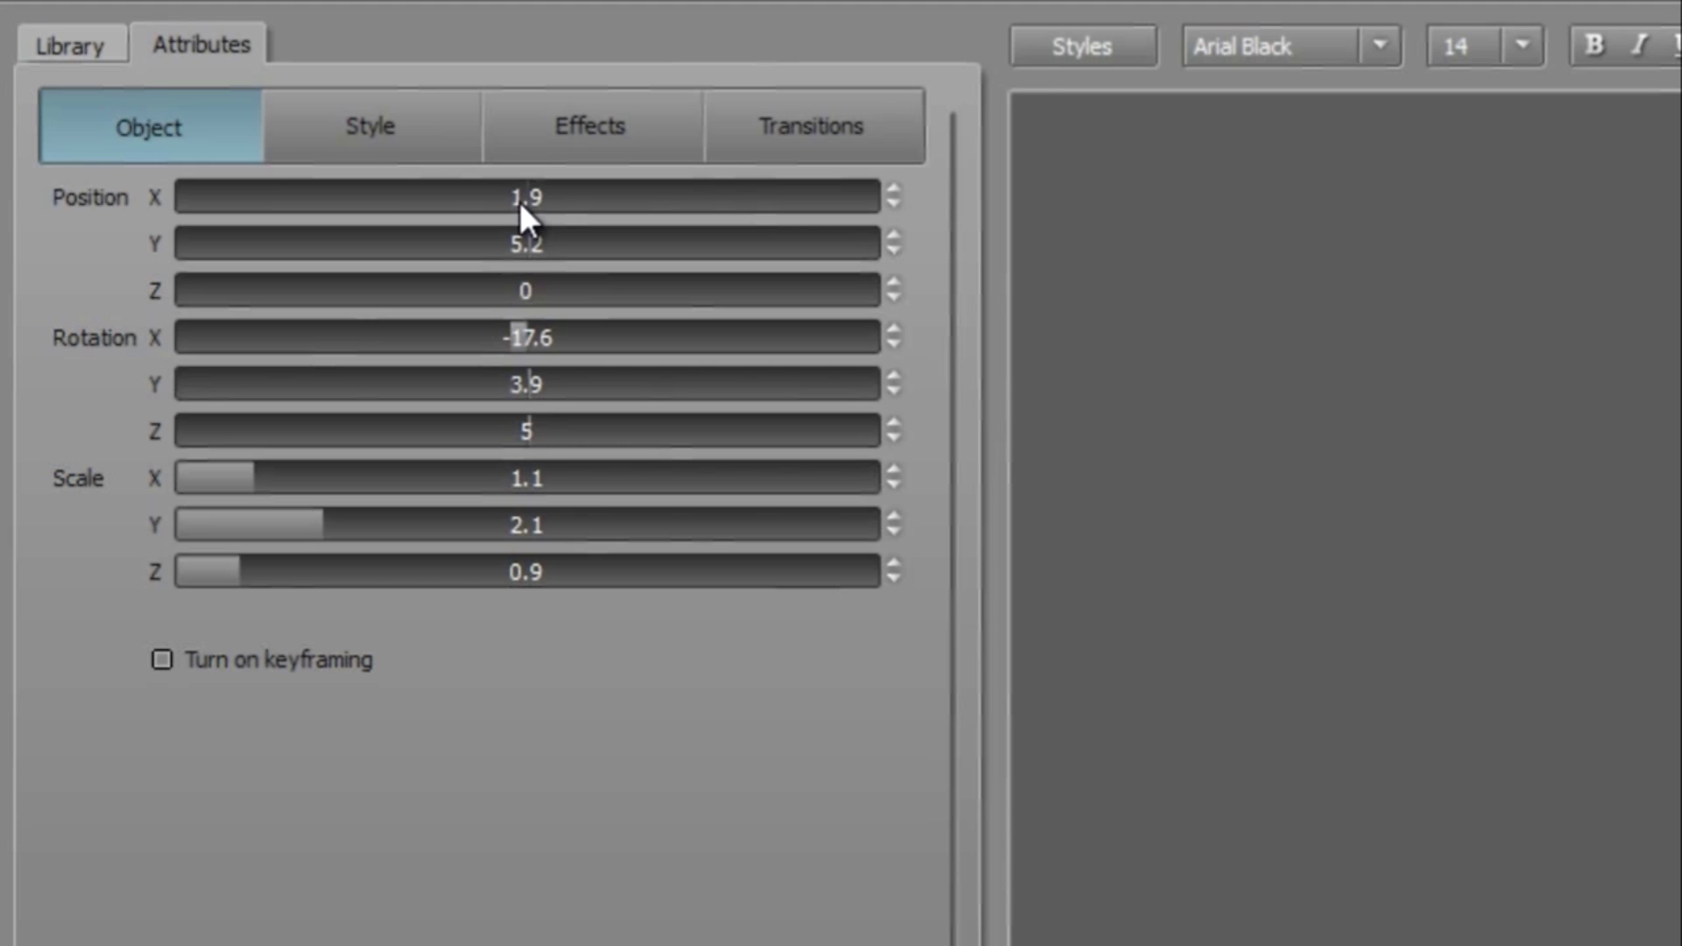
Step: Change the title's Position X value to 10
click(518, 202)
key(End)
key(shift+Left)
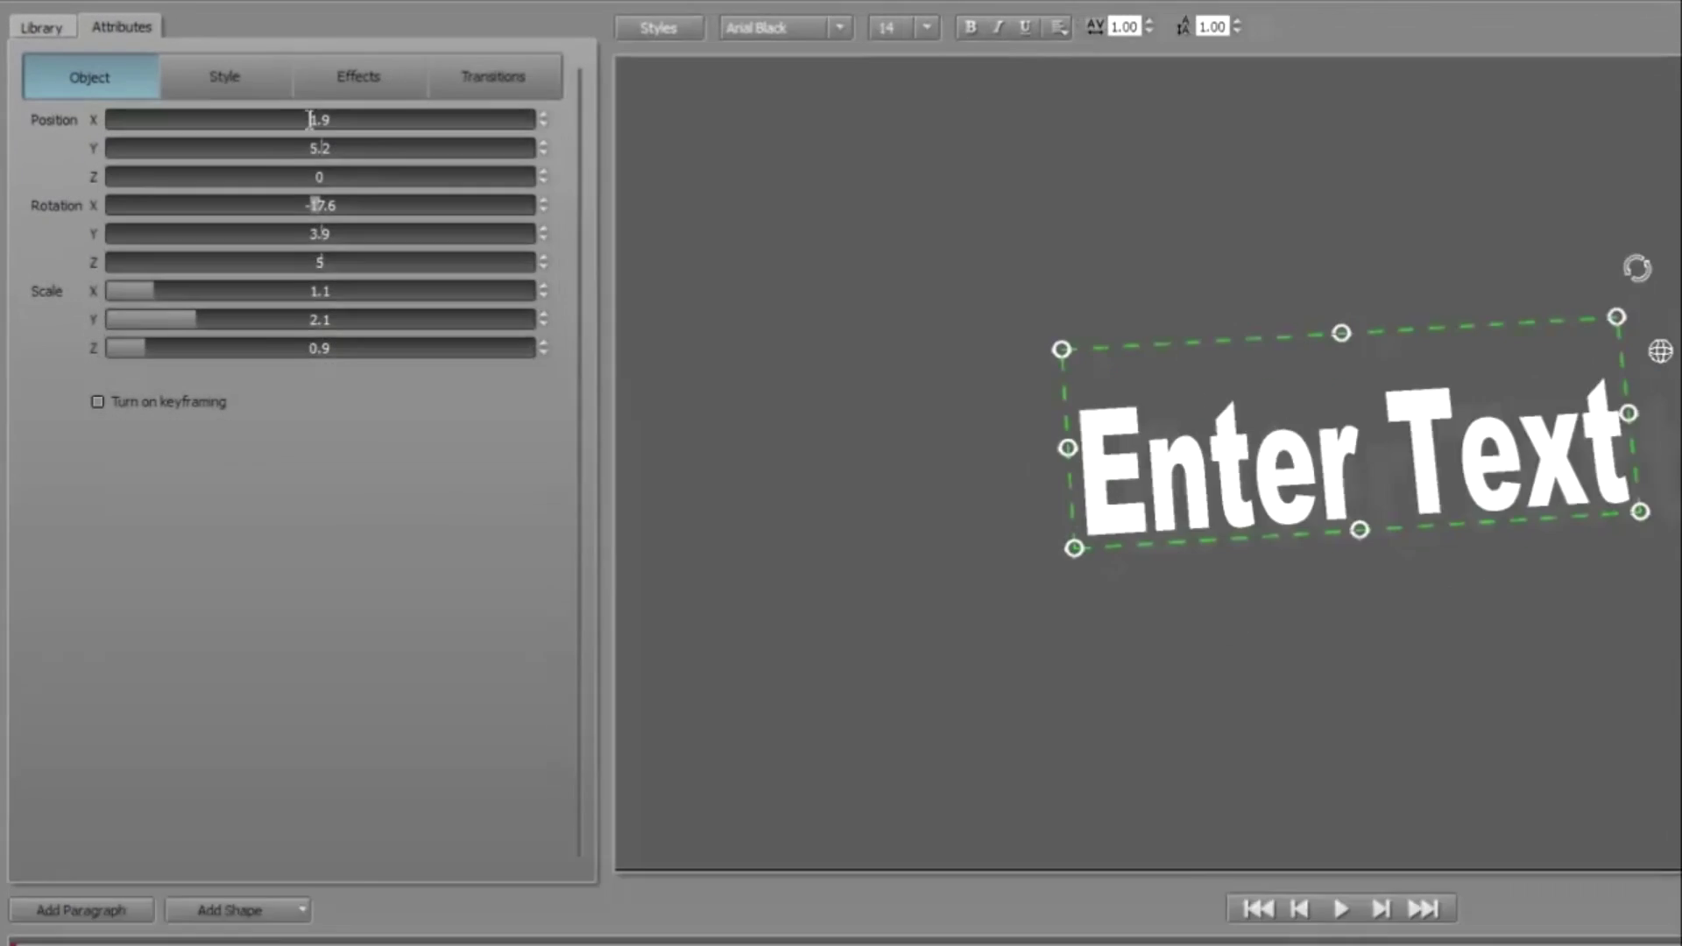
key(BackSpace)
key(BackSpace)
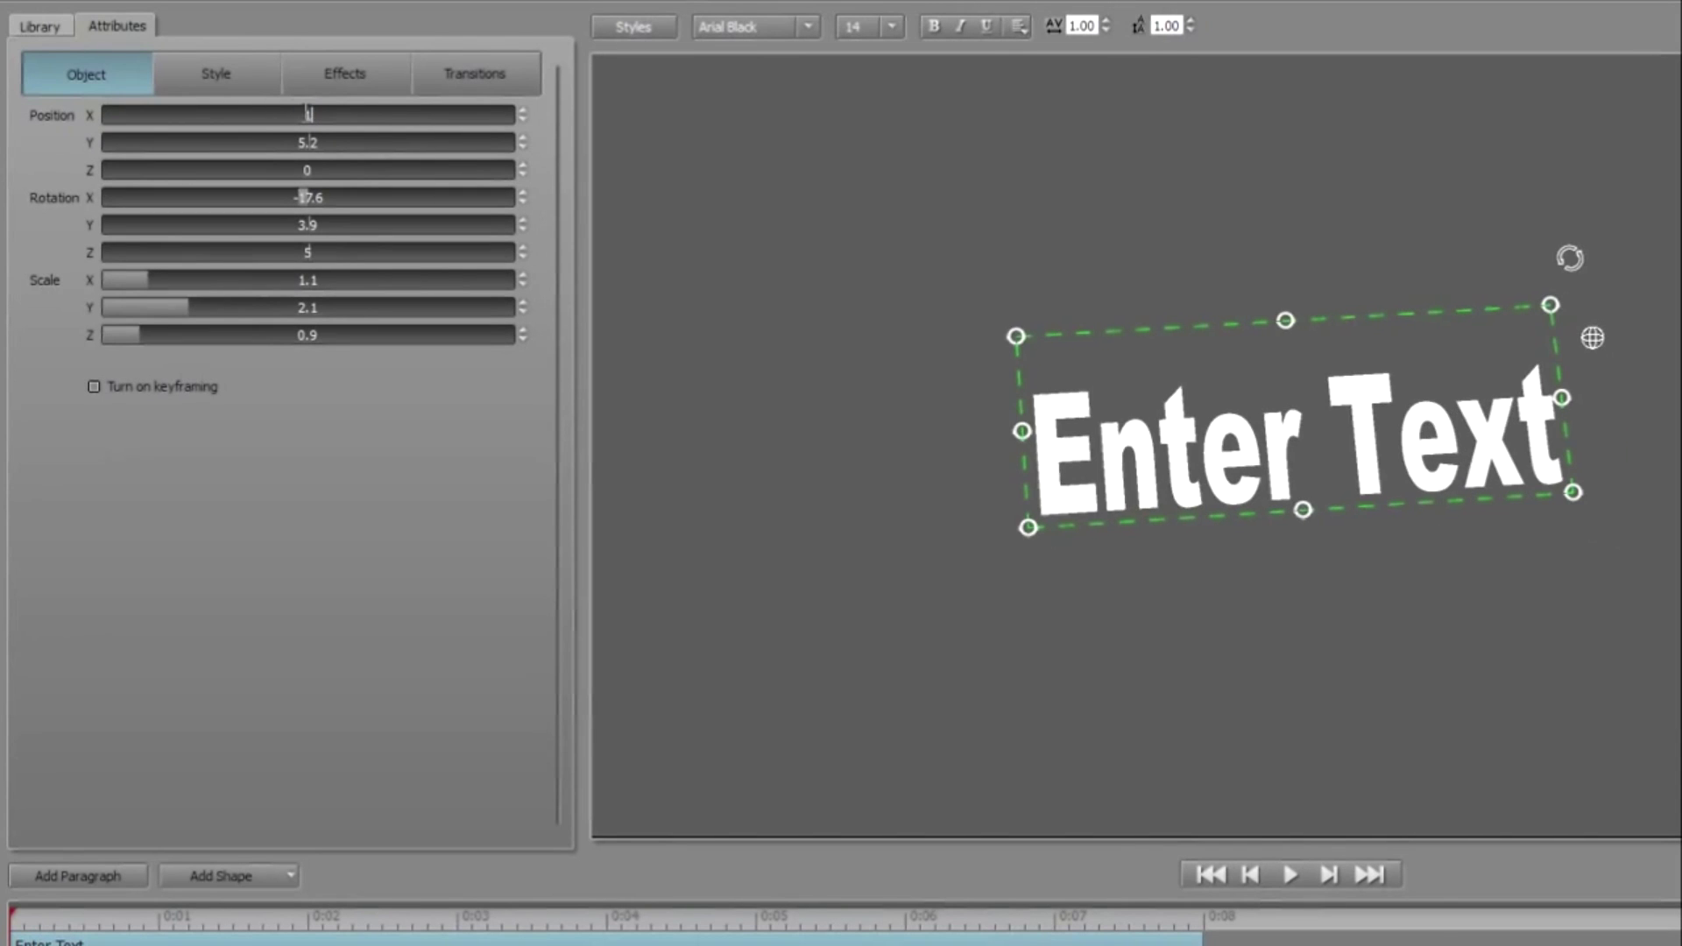
text(0)
Step: Set Position Y to 8.1, Rotation X to about 27, and scale to 1.9, 1.8, 2
mouse_move(307, 144)
mouse_down()
mouse_move(382, 139)
mouse_move(281, 140)
mouse_move(317, 140)
mouse_up()
drag(300, 198, 354, 198)
drag(144, 277, 198, 282)
drag(163, 306, 210, 343)
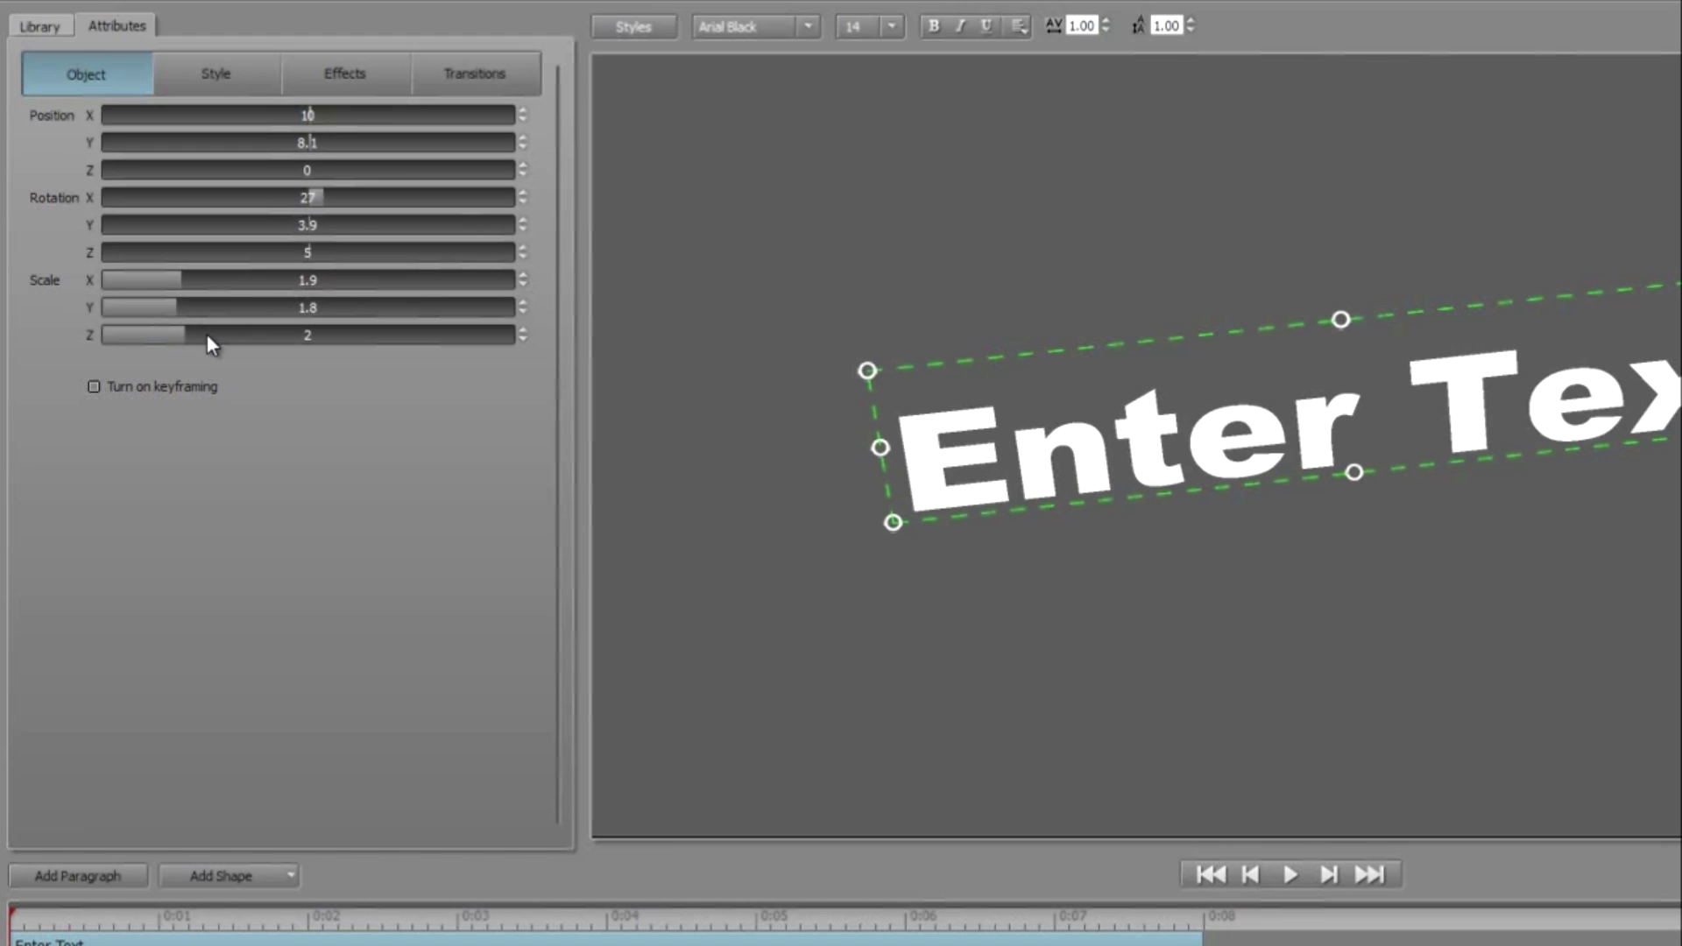
Step: Add title keyframes at about 1.7 s and 0:04, then switch keyframing off again
click(93, 387)
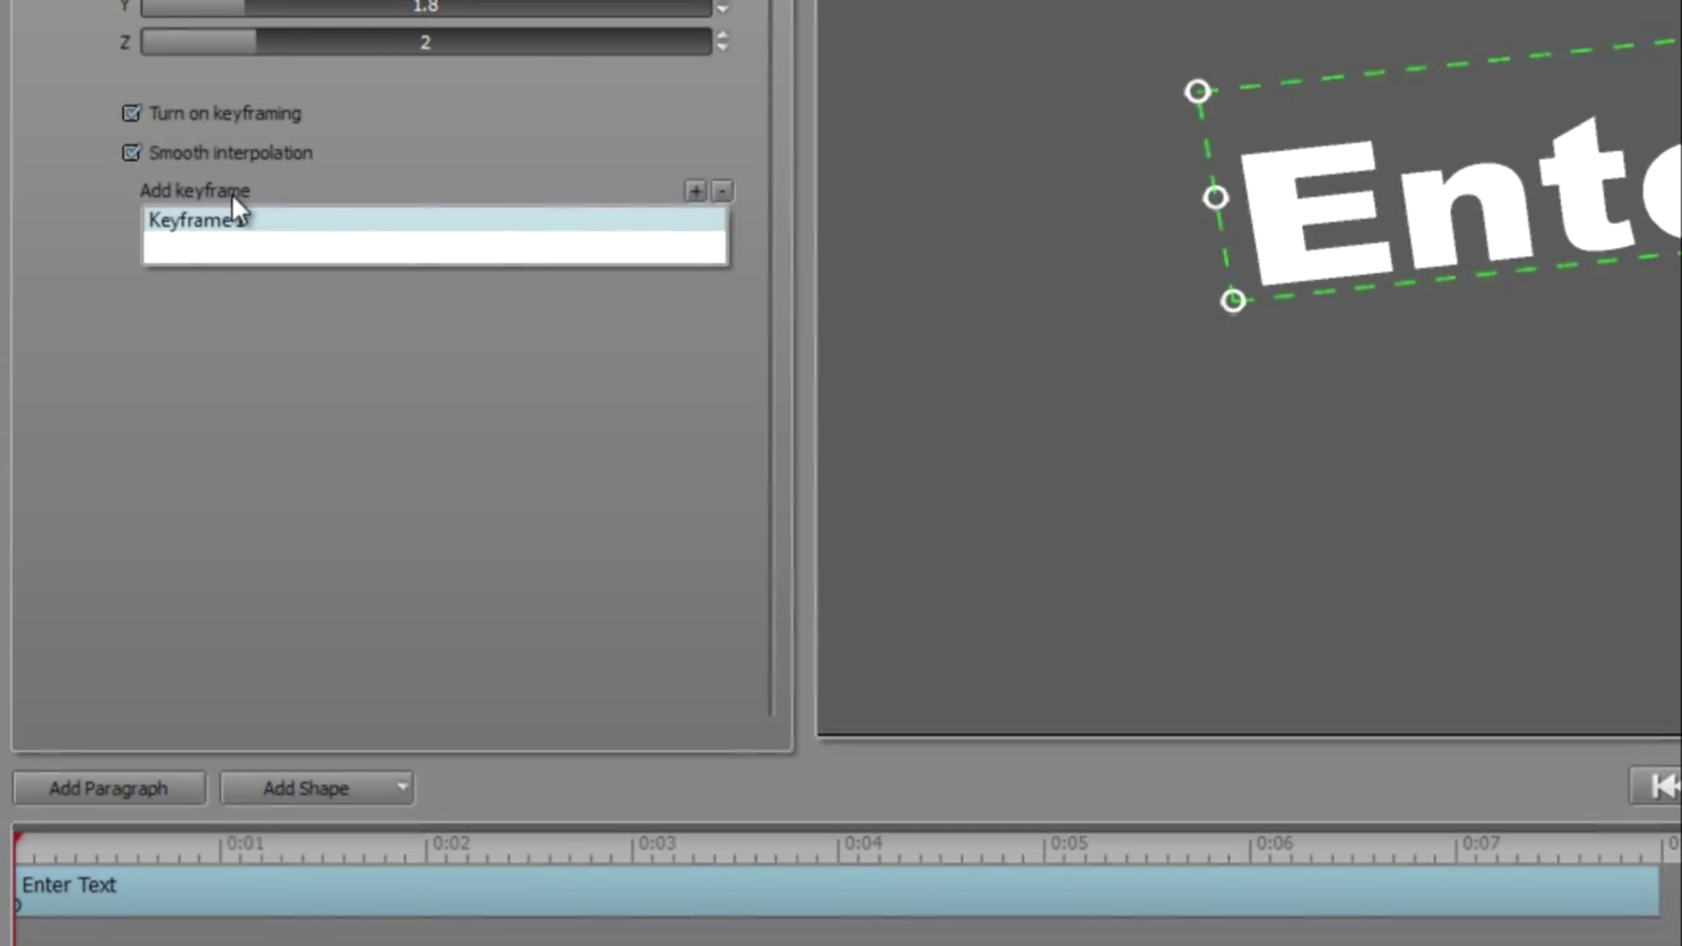
click(365, 855)
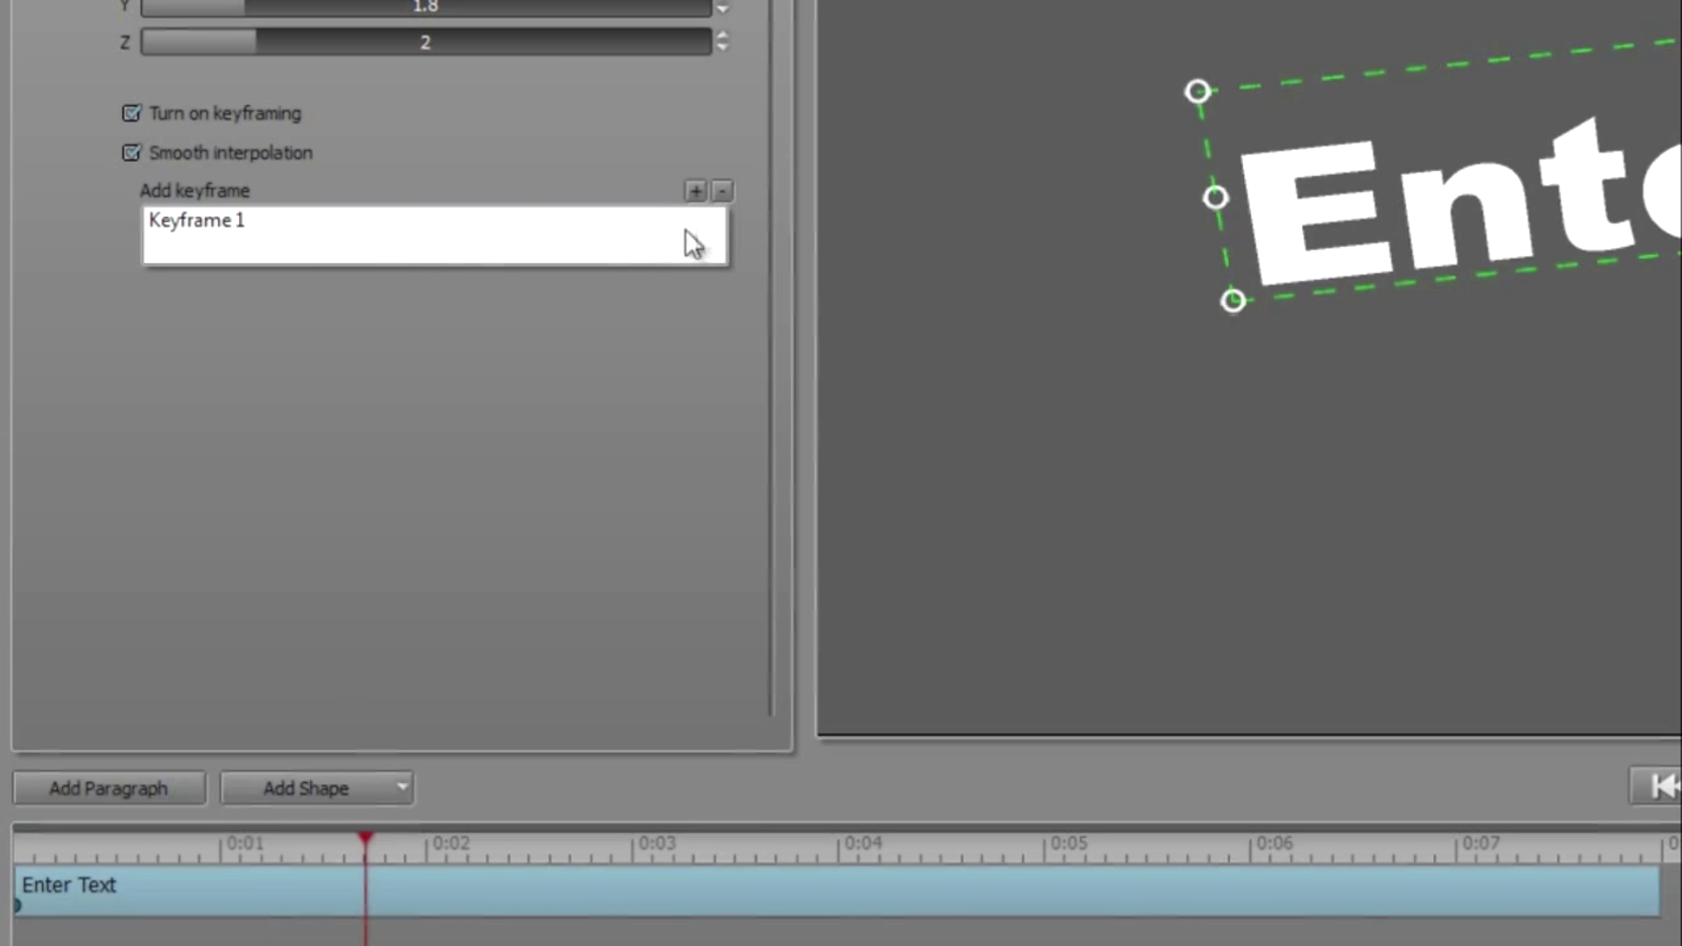
click(695, 191)
click(848, 852)
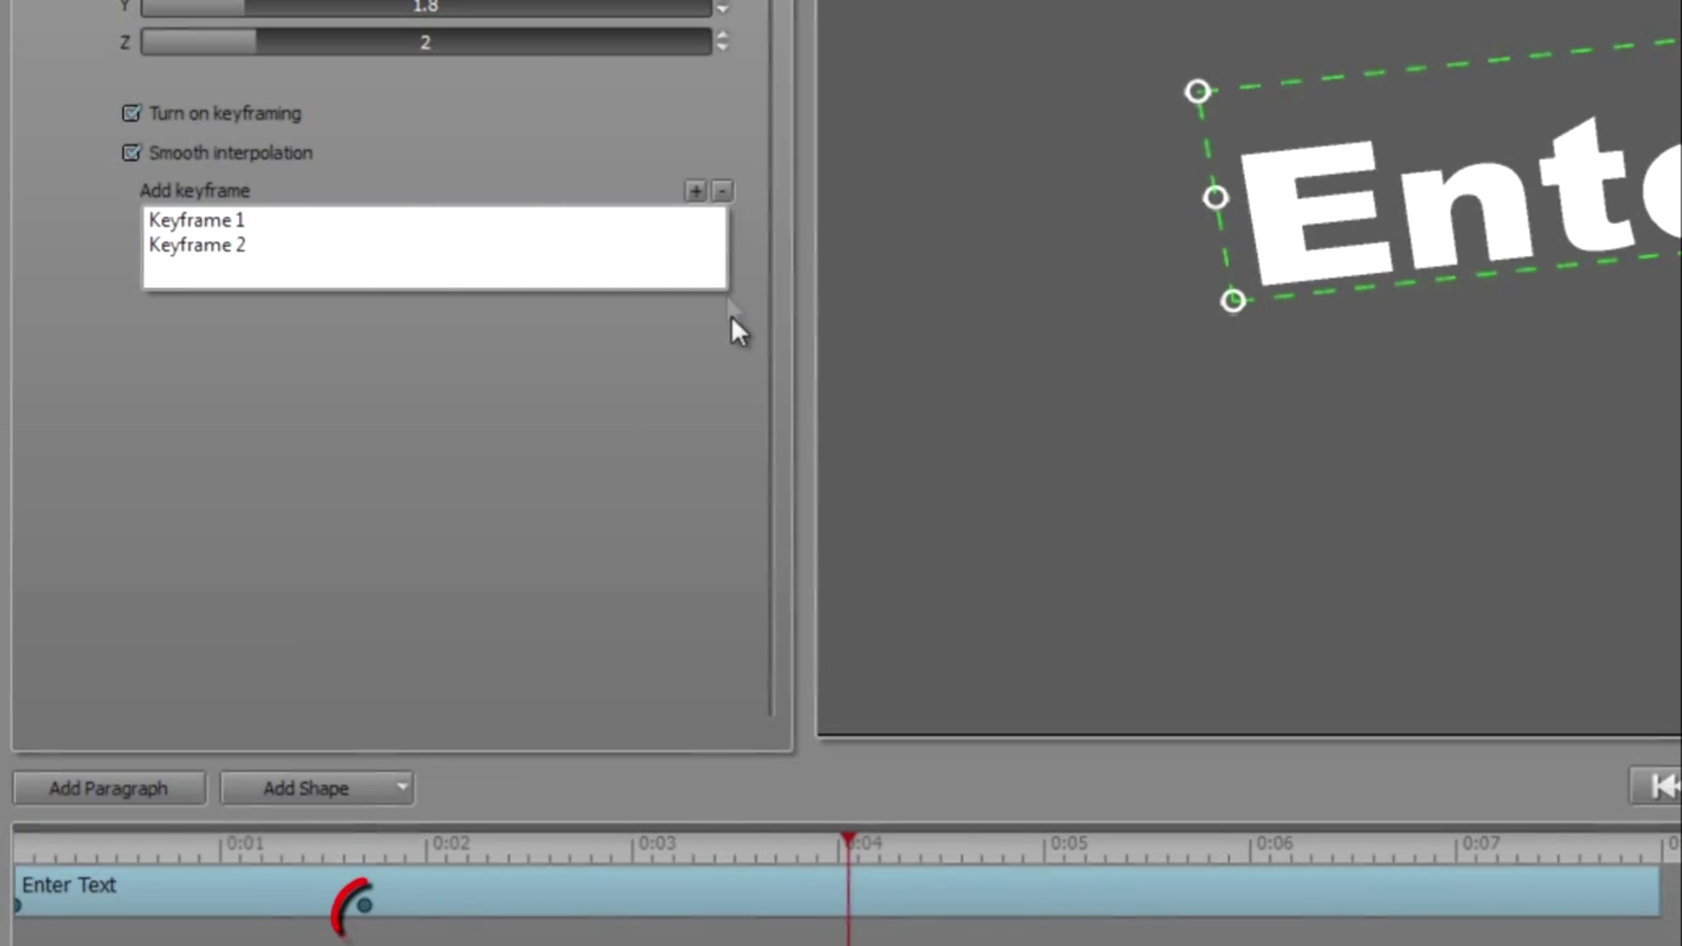
click(696, 191)
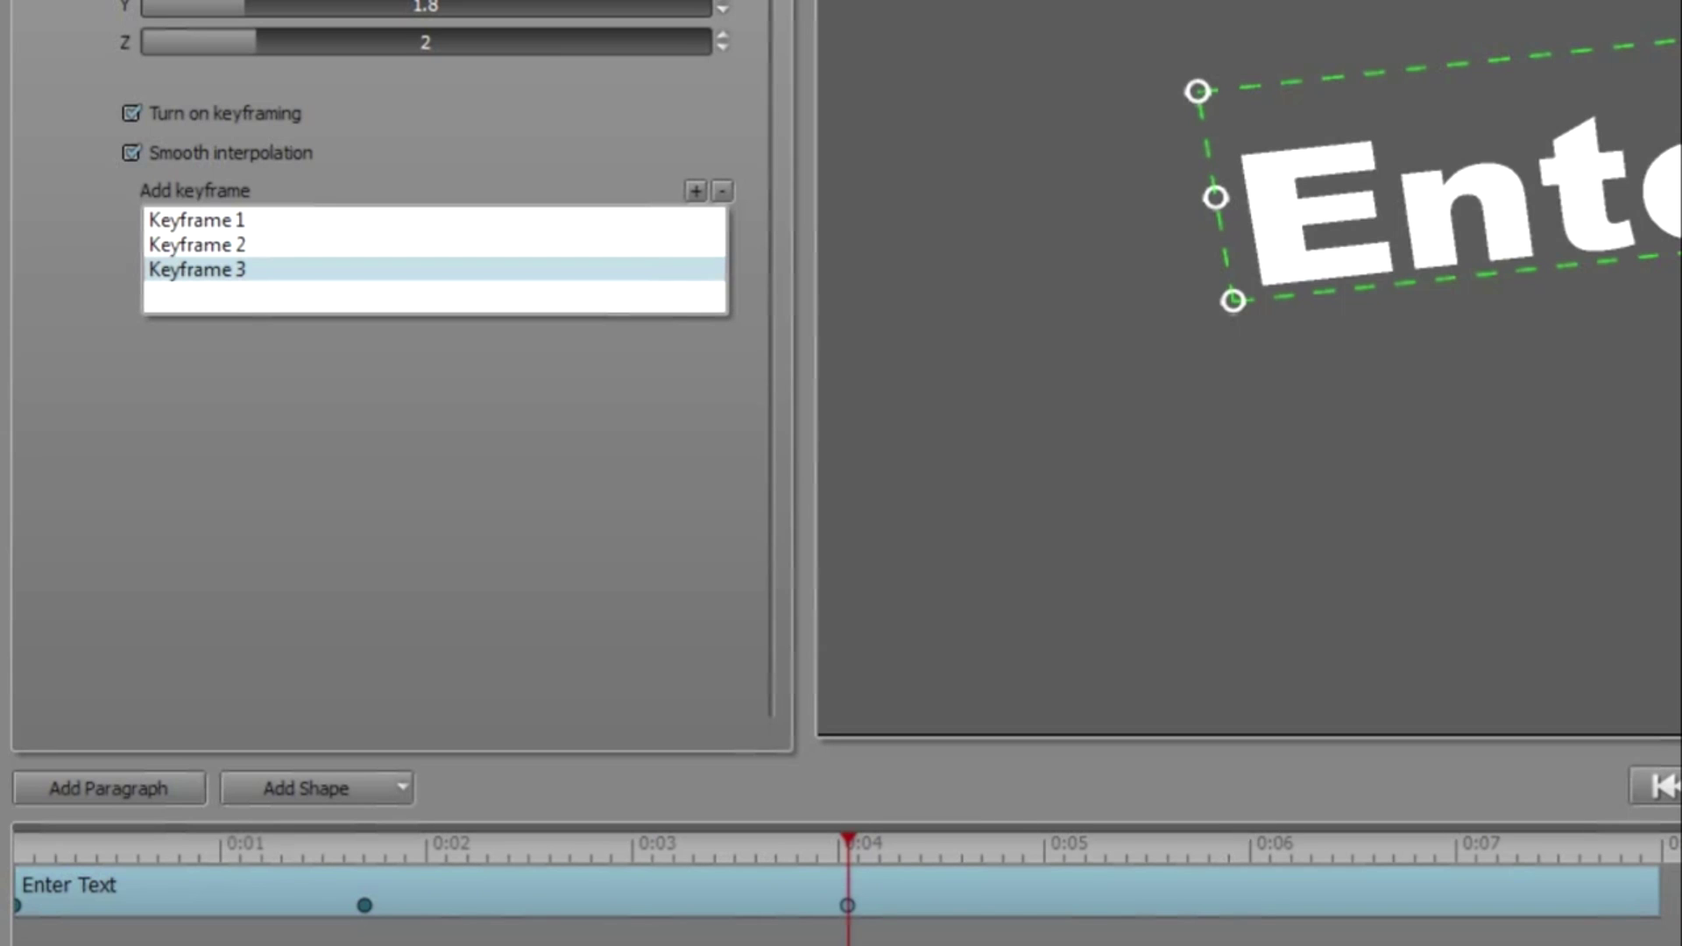
click(131, 113)
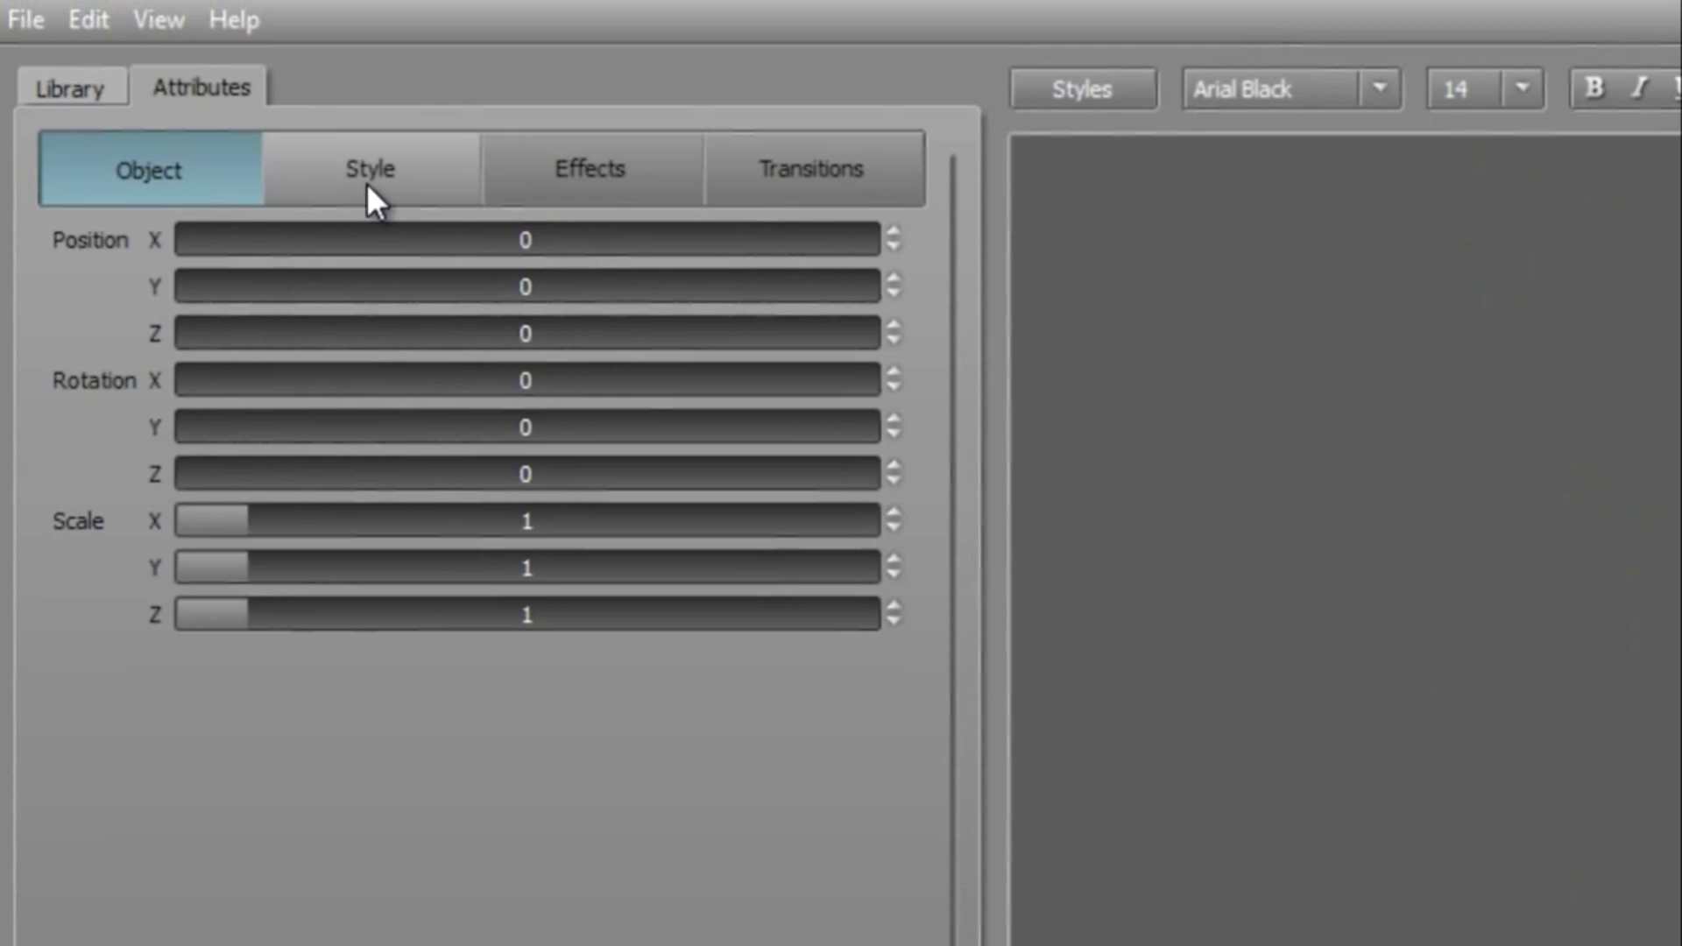
Step: Add a 2D drop shadow to STYLE, offset right and down to about 6.5, -4.5
click(368, 187)
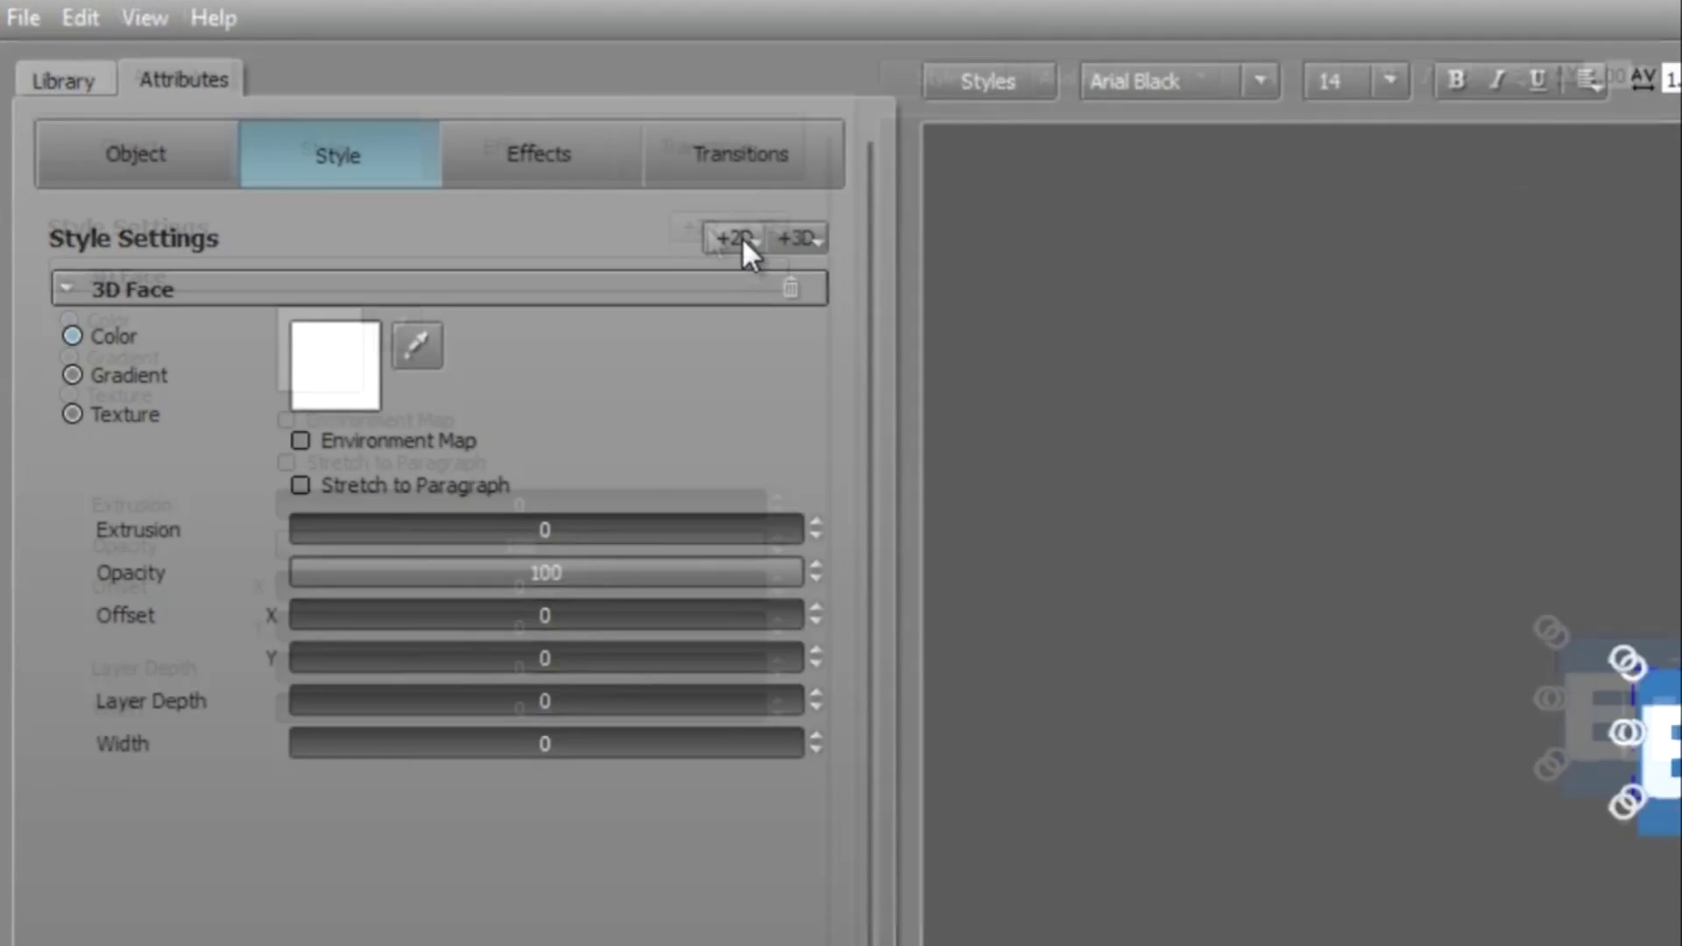
click(812, 260)
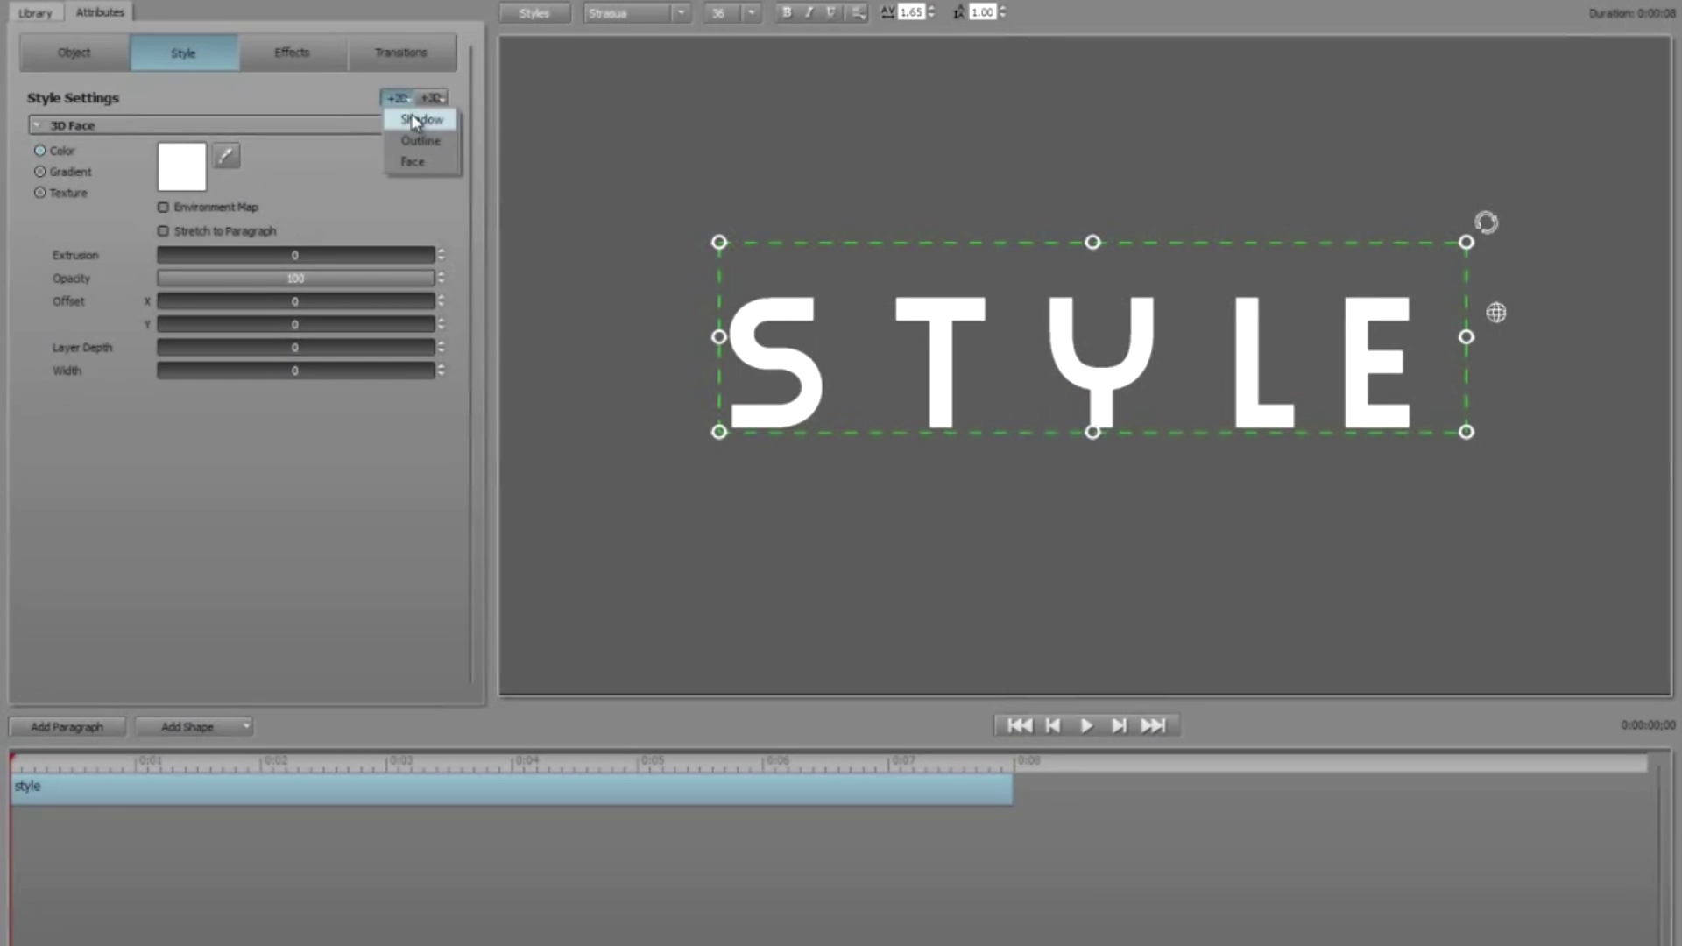
click(416, 120)
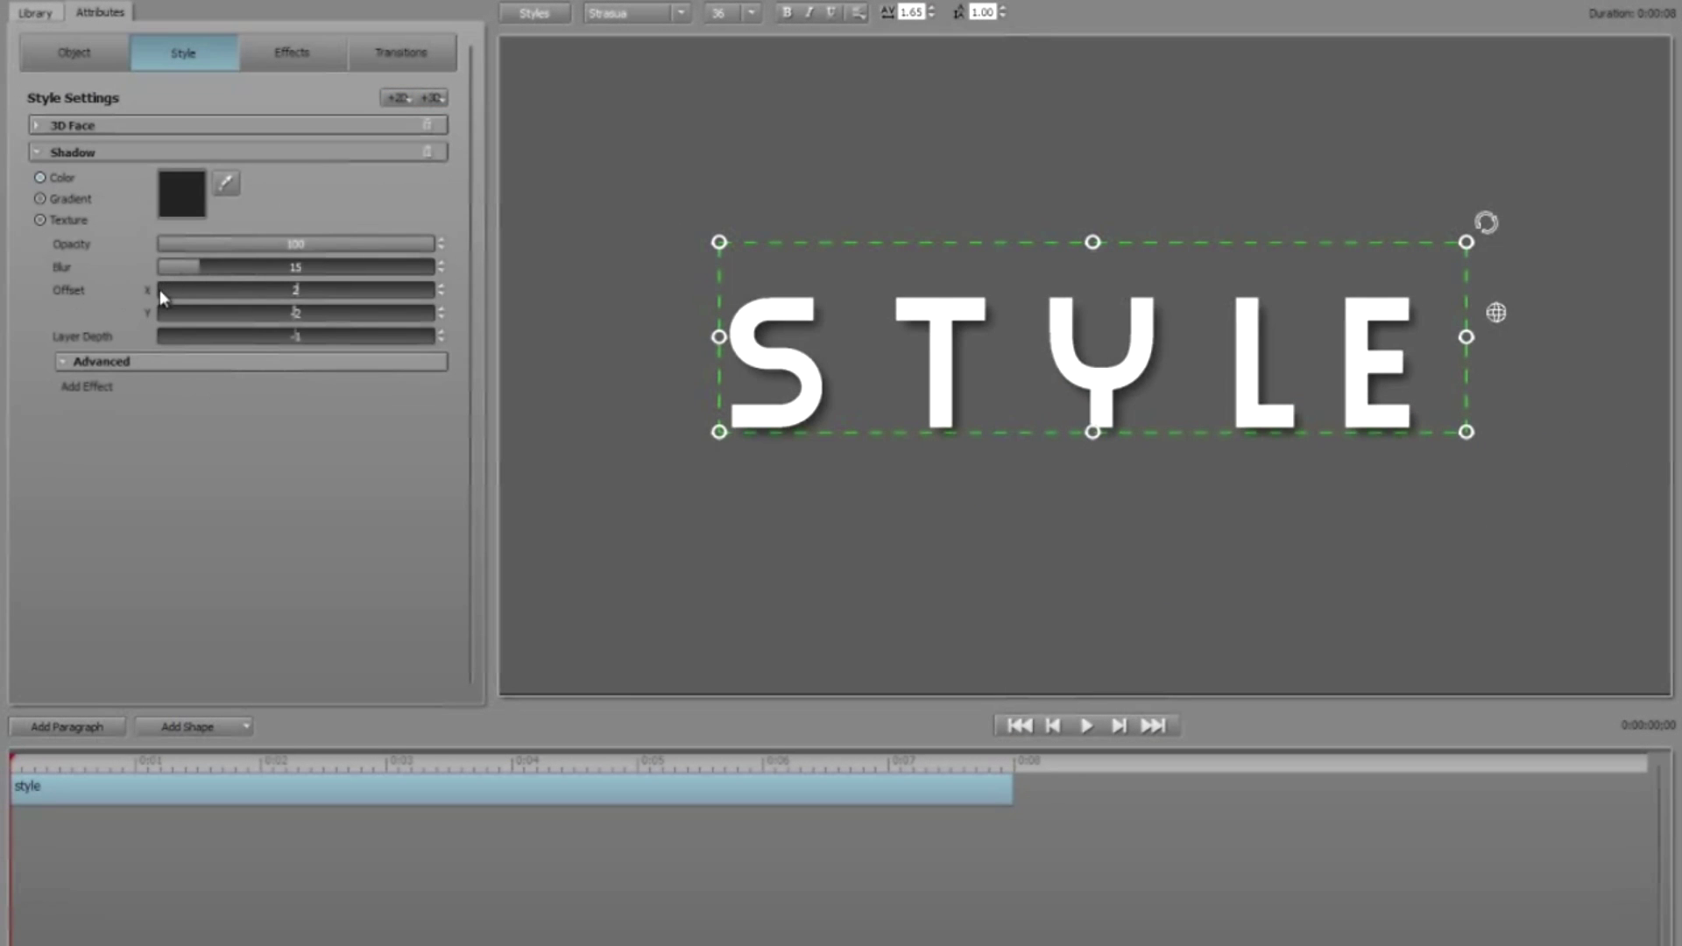
drag(160, 289, 177, 294)
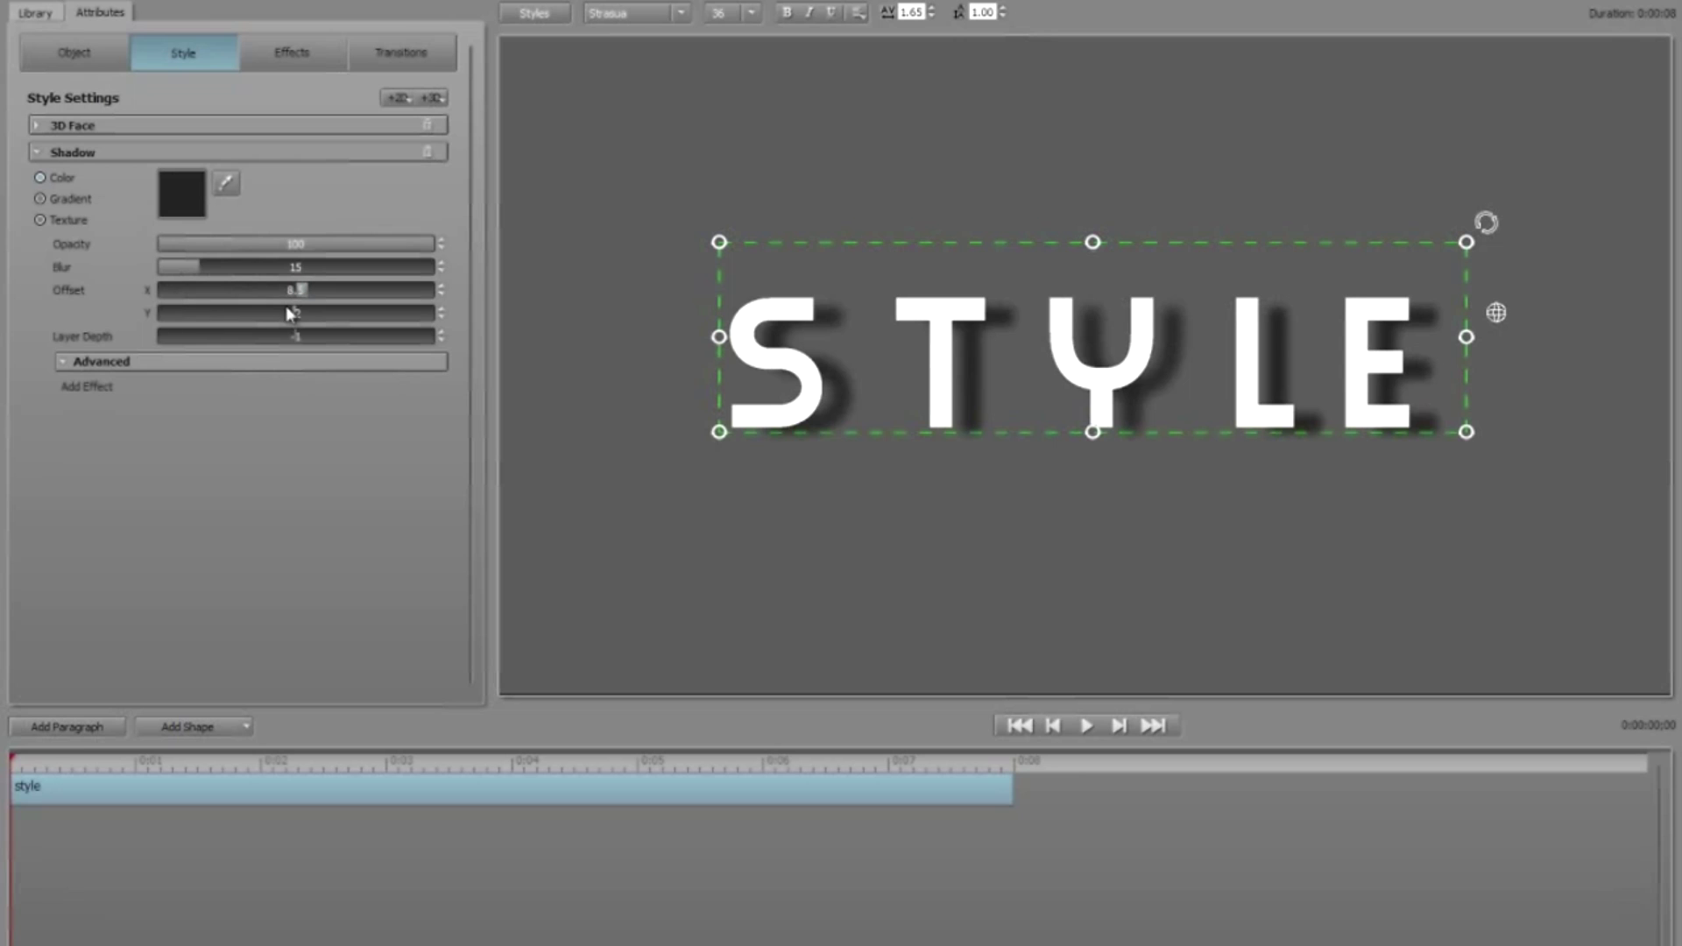
mouse_move(286, 306)
mouse_down()
mouse_move(302, 316)
mouse_move(279, 326)
mouse_move(302, 298)
mouse_up()
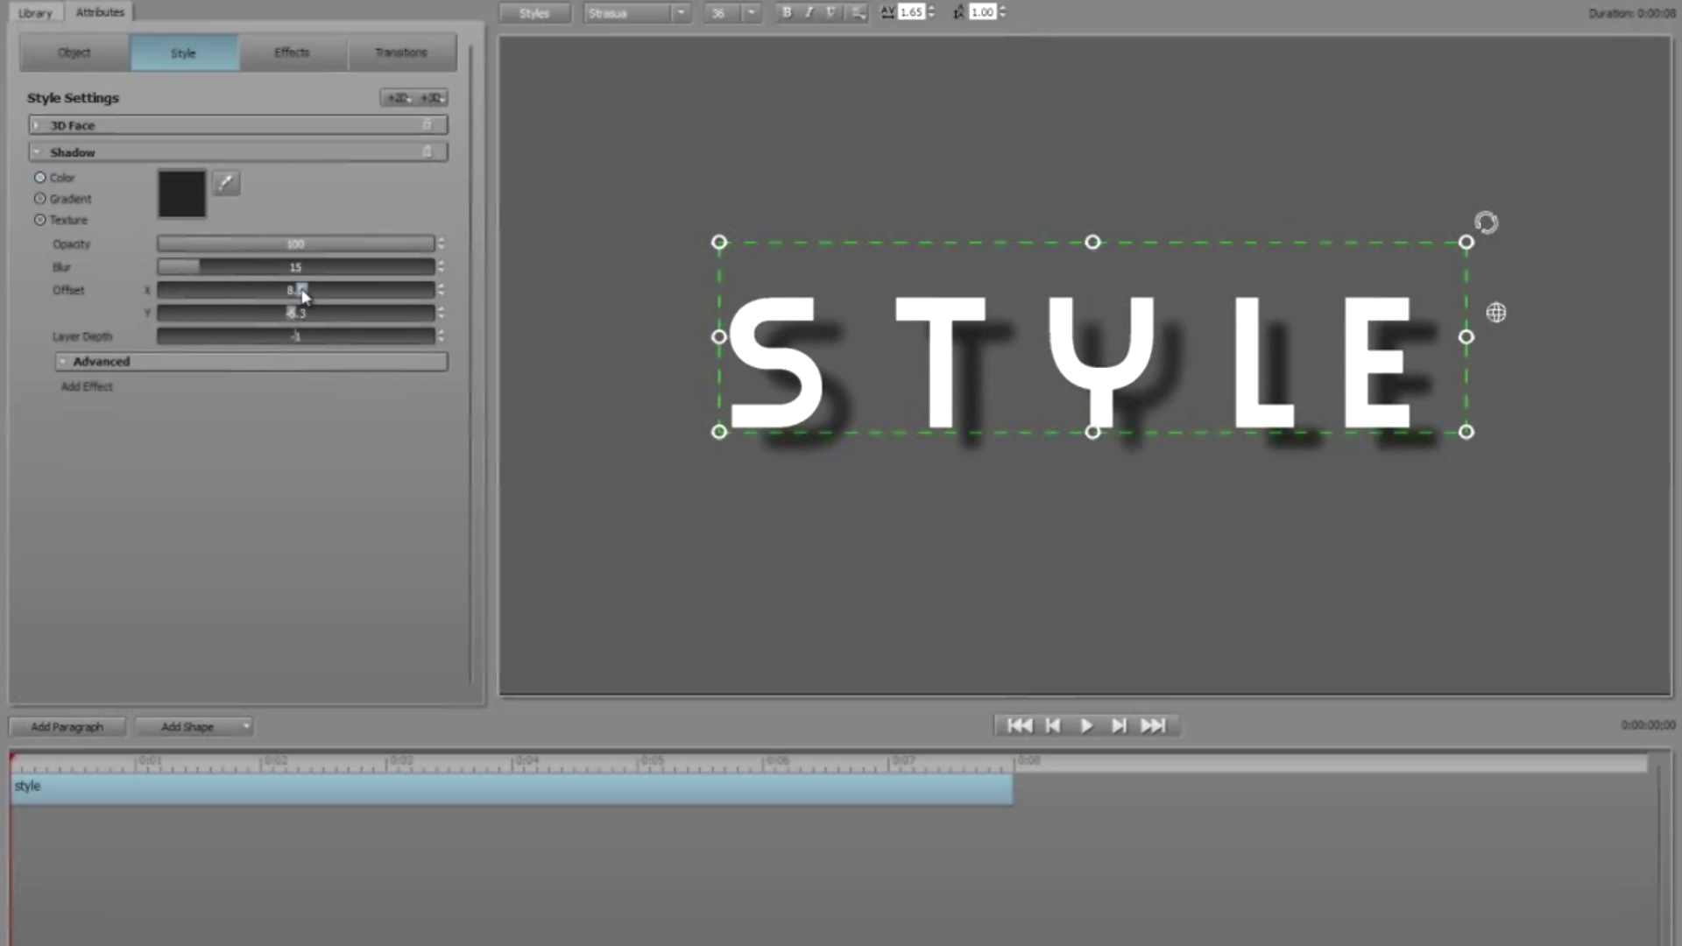
click(399, 98)
Step: Add a 2D outline layer to STYLE and make its colour white
click(402, 140)
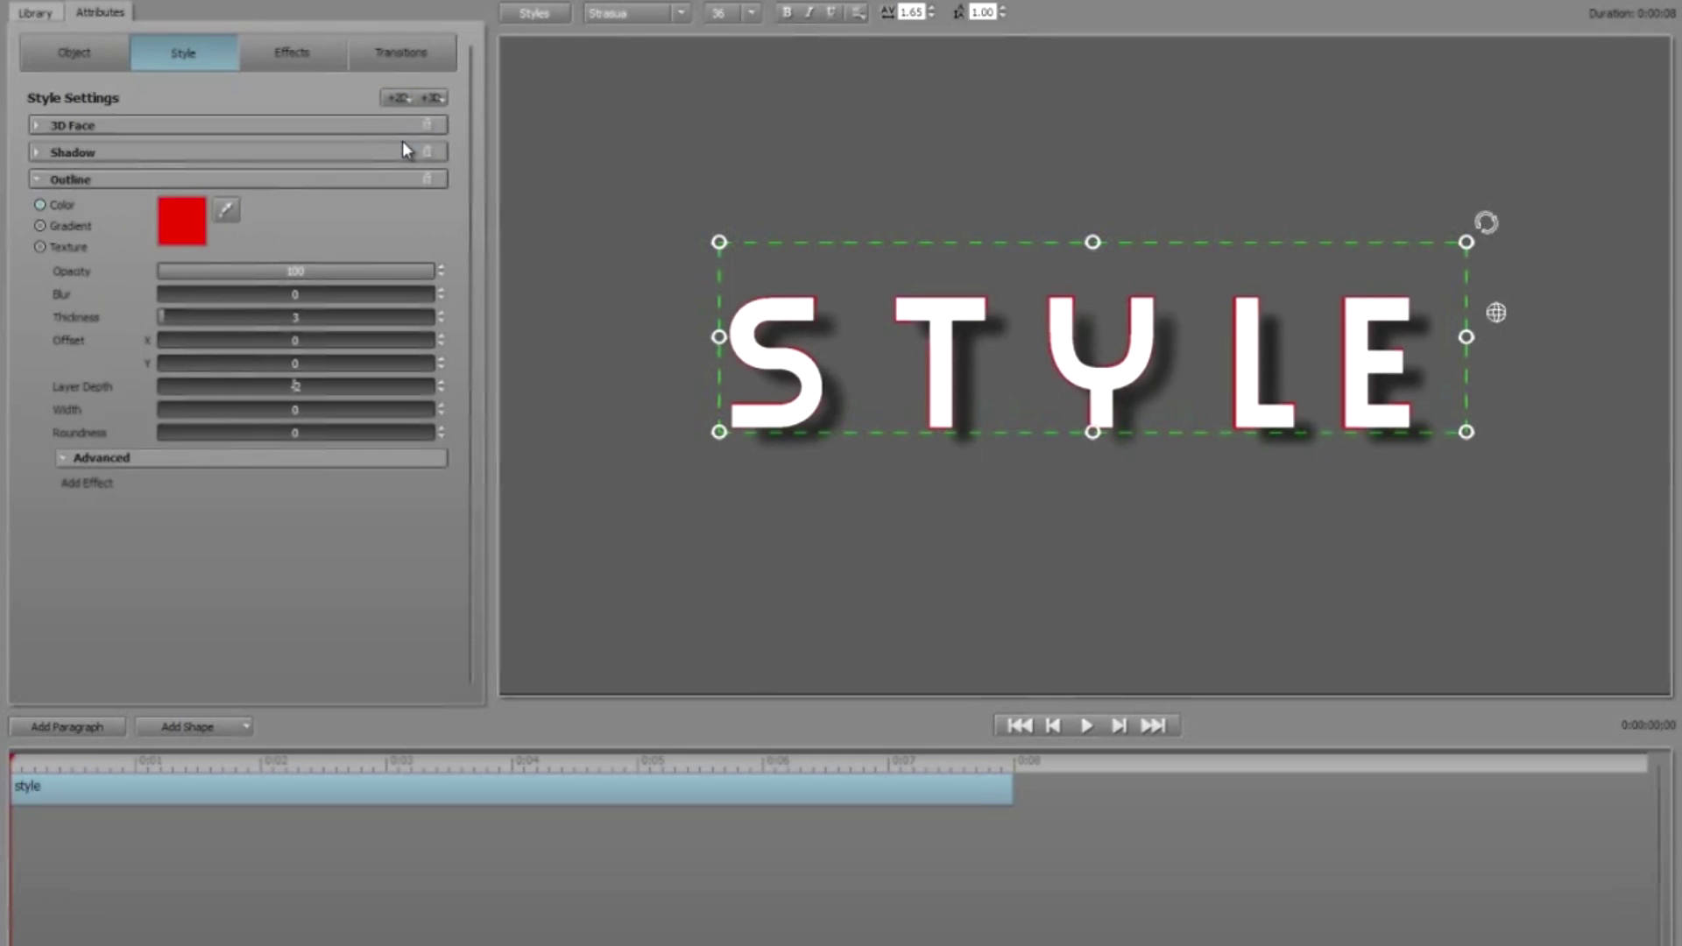
click(178, 223)
click(808, 453)
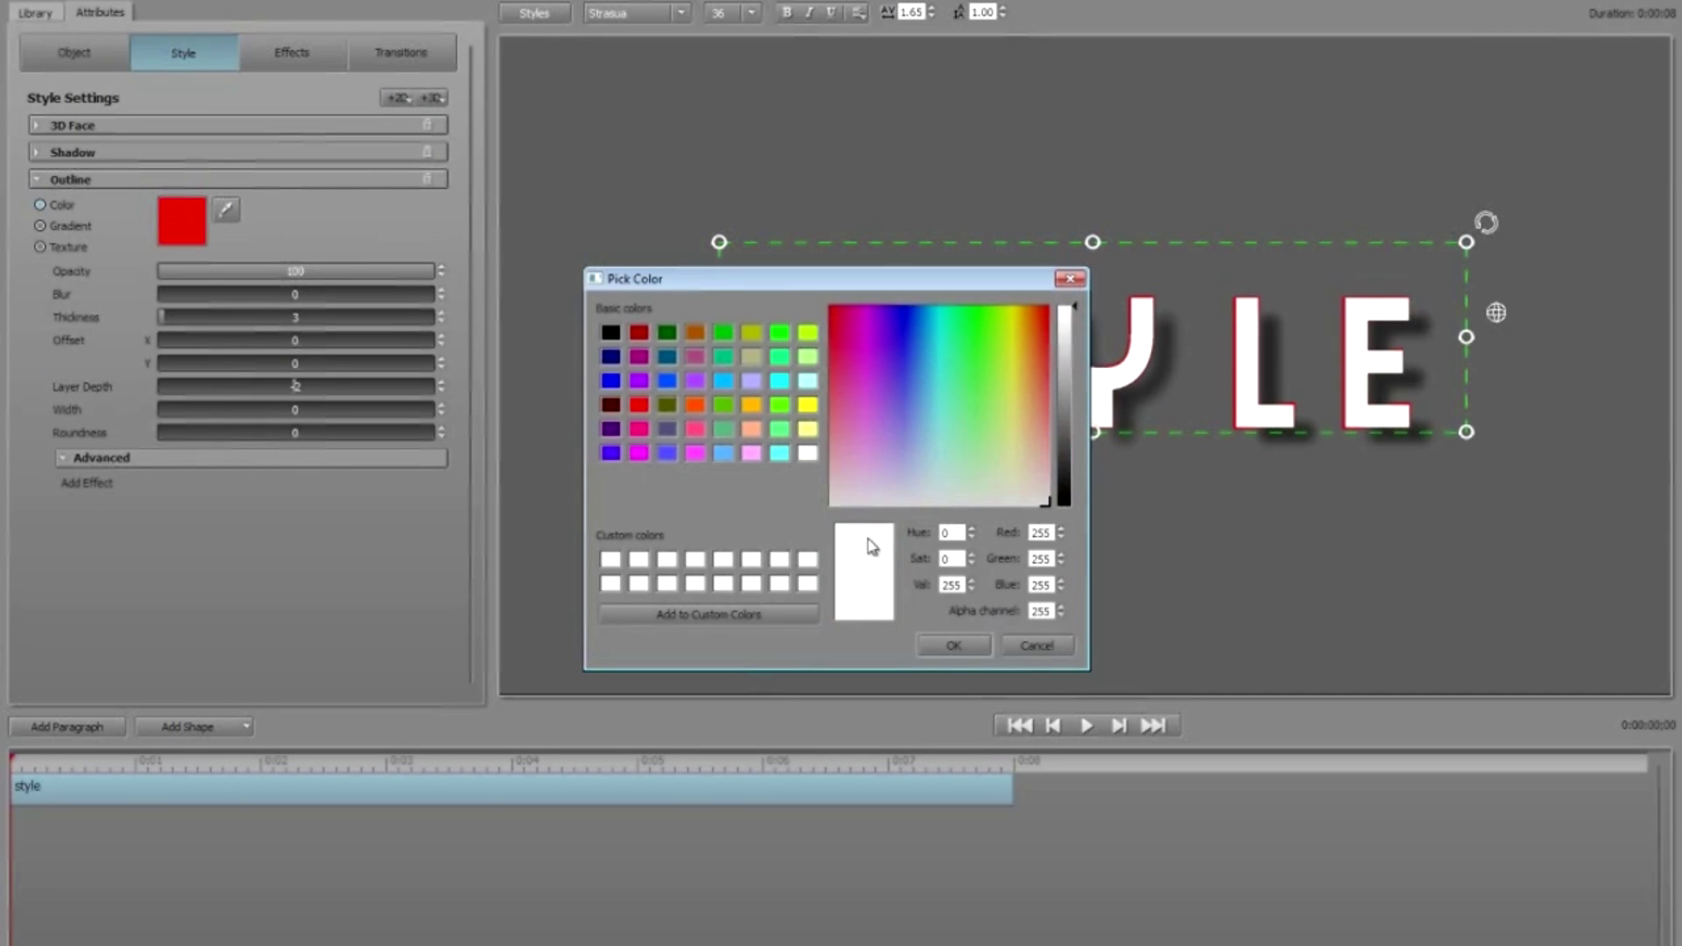
click(943, 645)
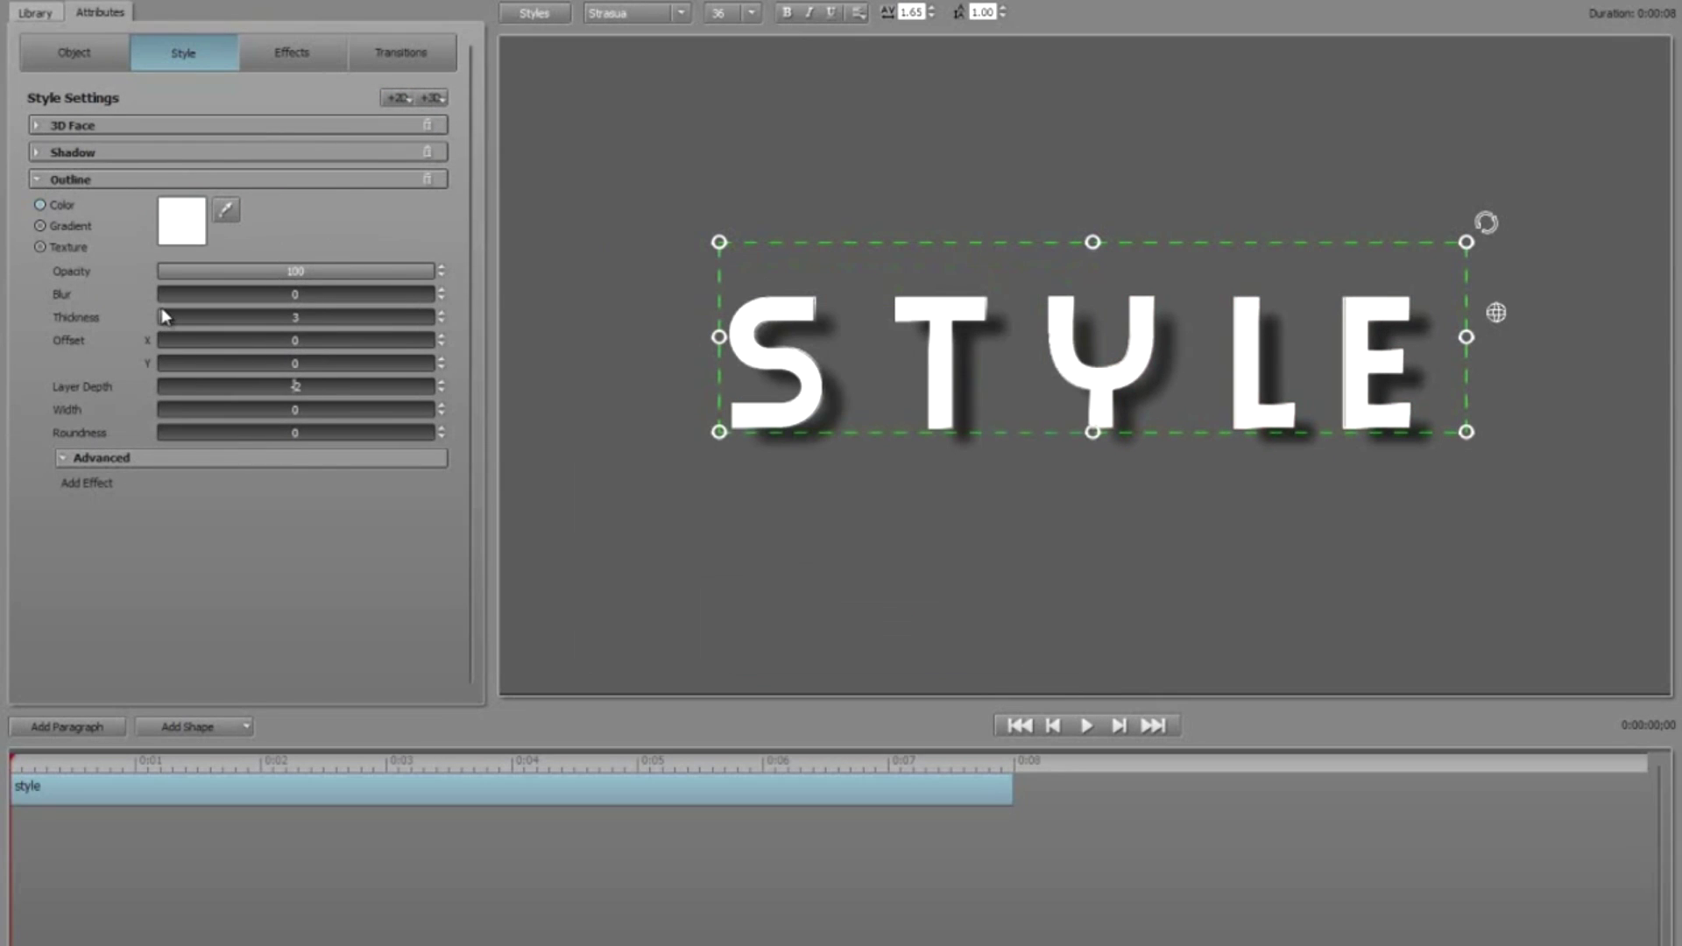
Step: Give the outline thickness 33, layer depth 1, more width, and blur 9
drag(162, 318, 328, 313)
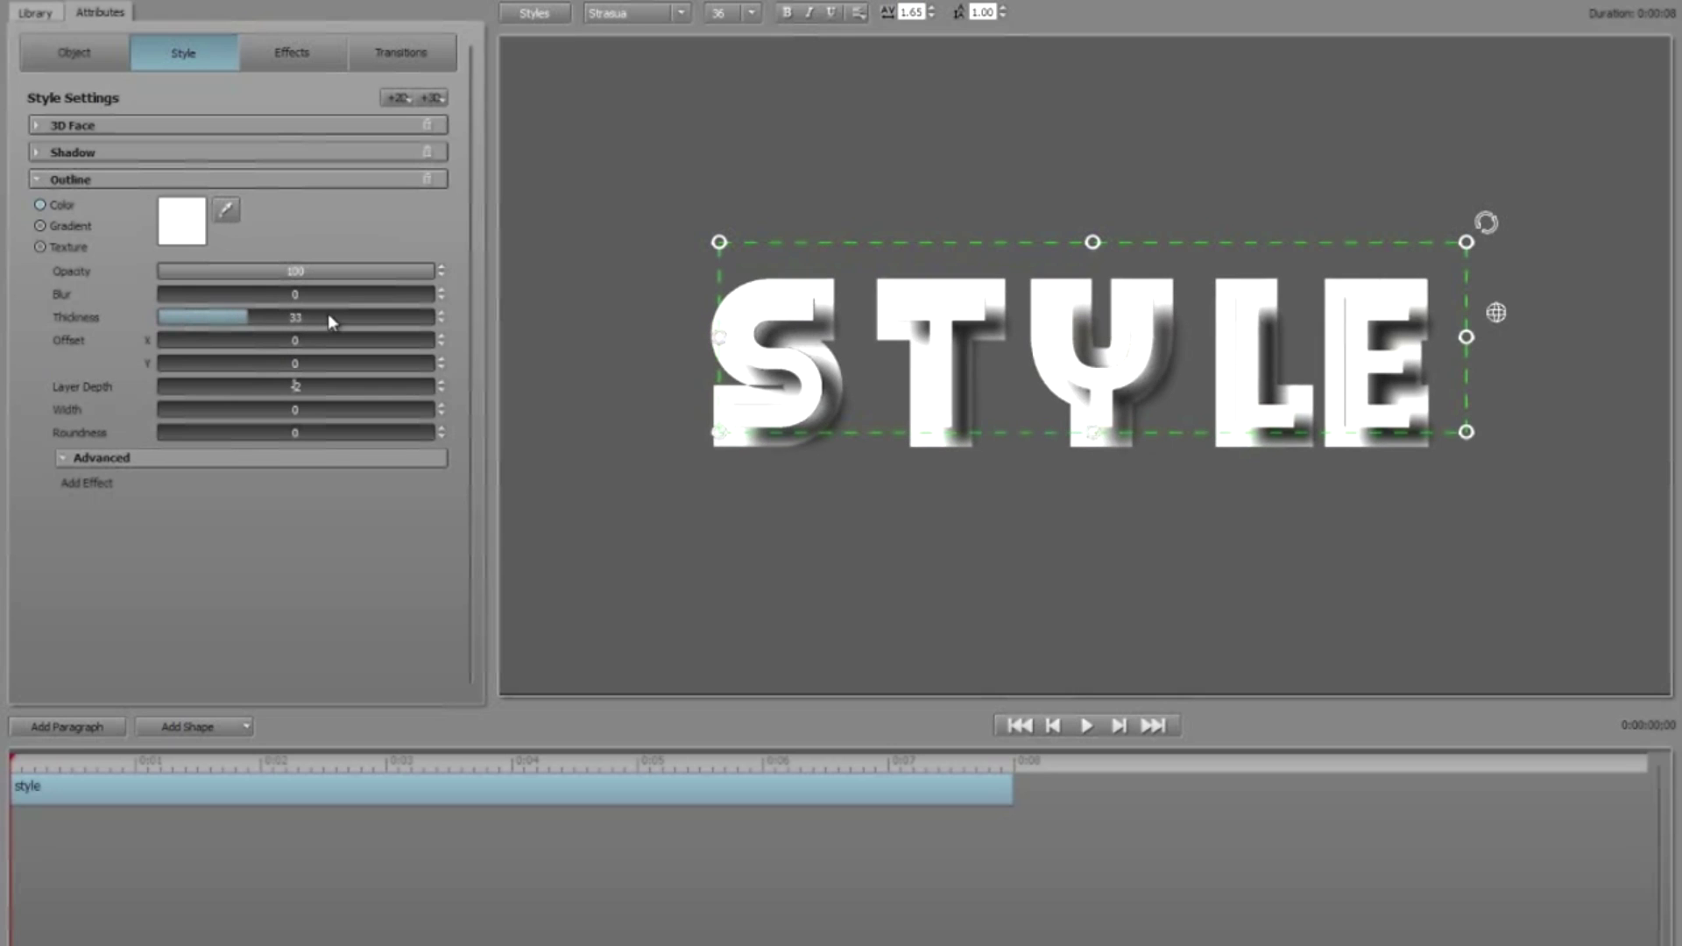
double_click(296, 386)
text(1)
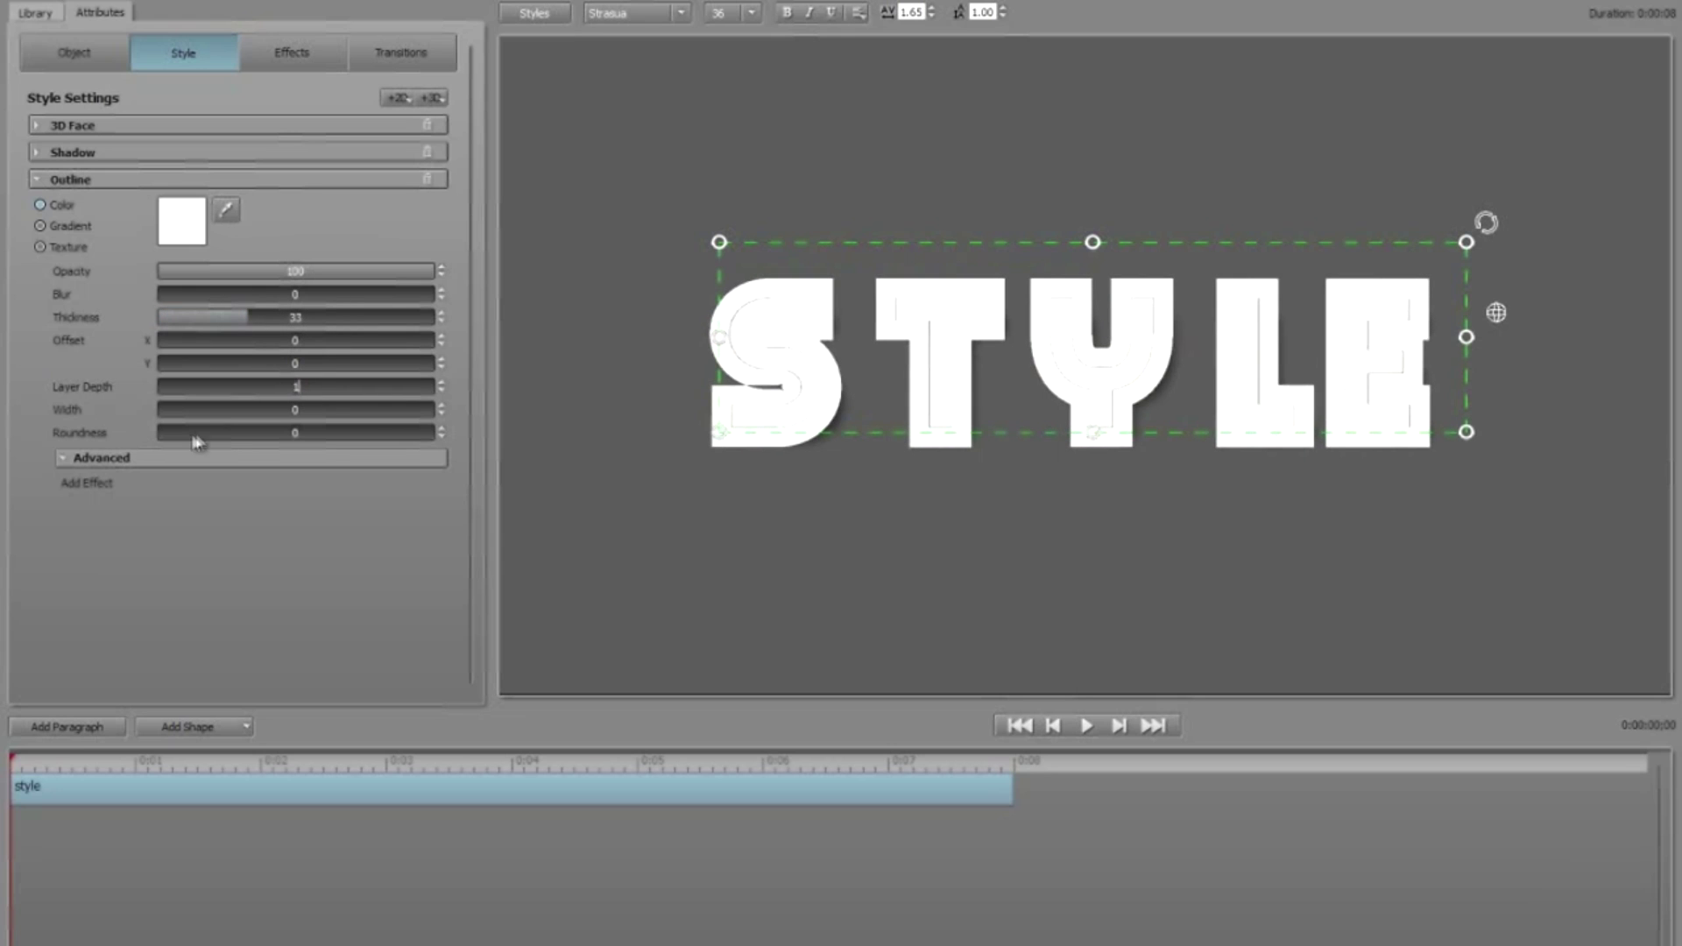
drag(161, 410, 188, 407)
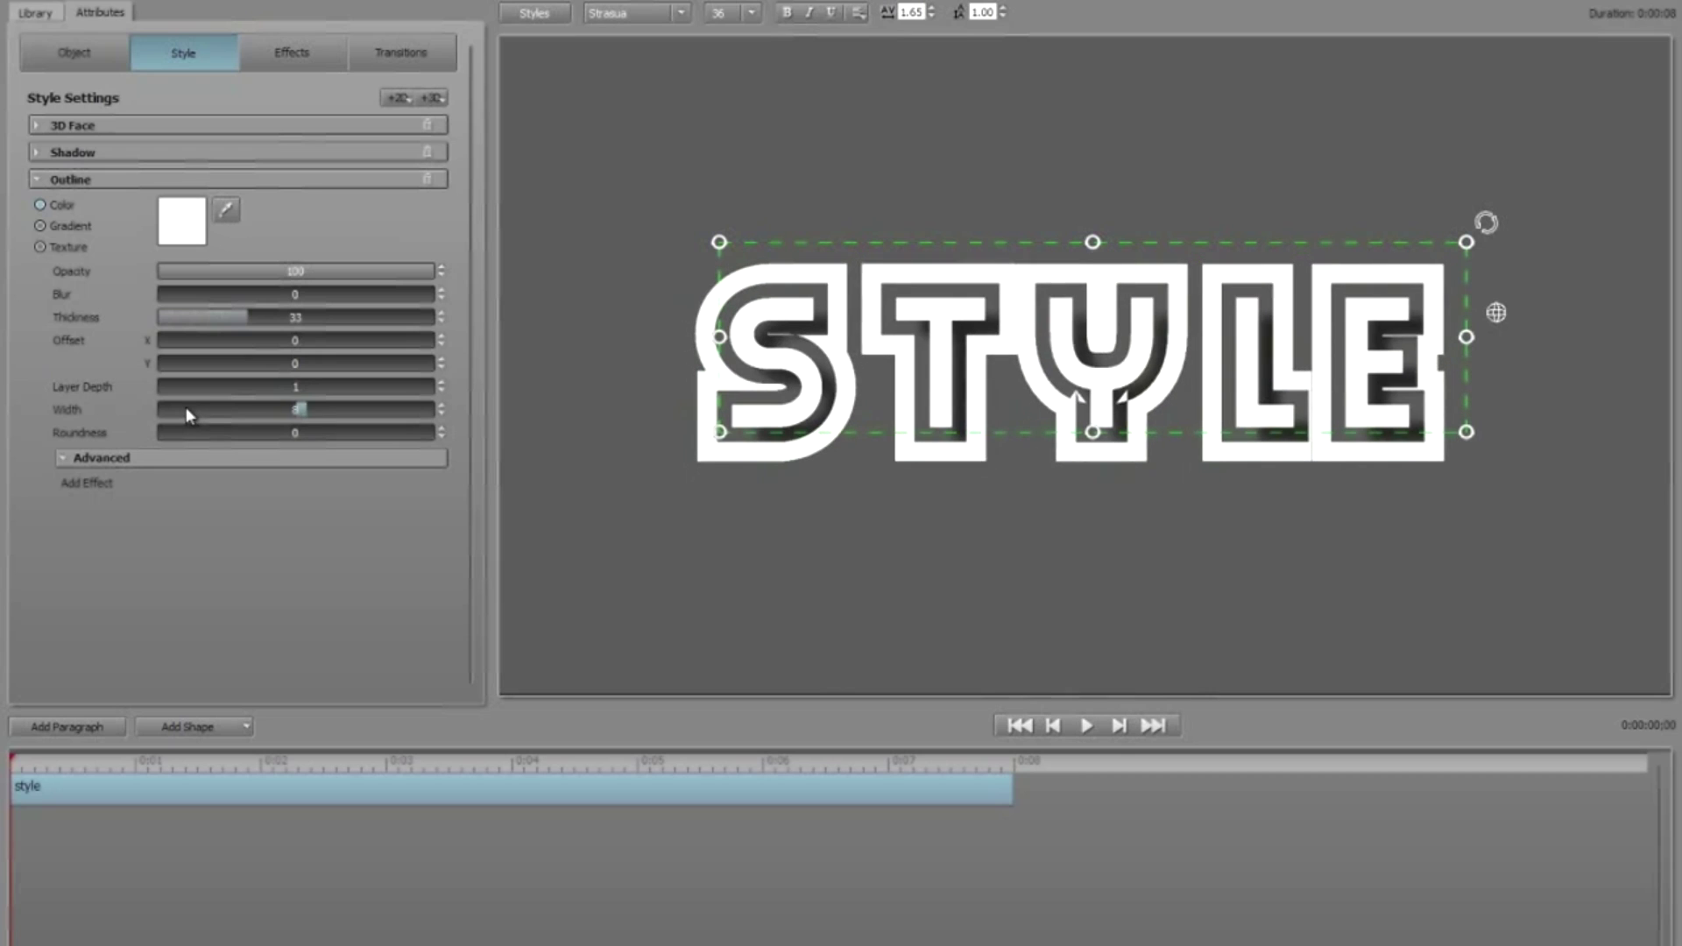
drag(165, 300, 210, 304)
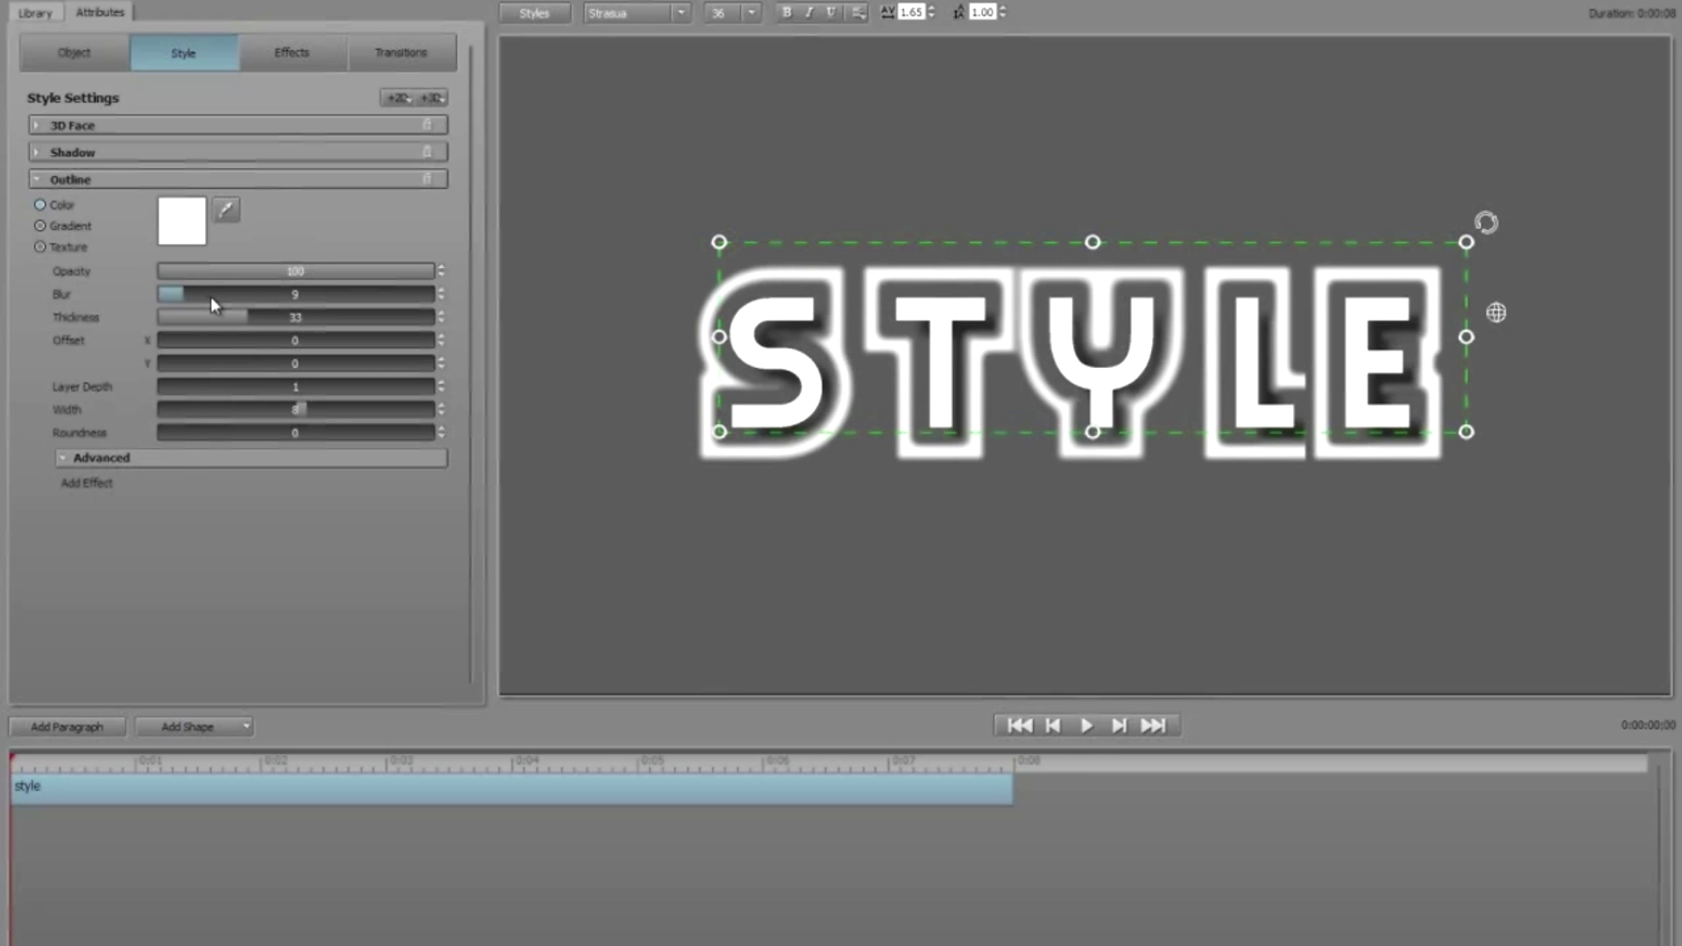
Step: Increase STYLE's letter spacing to 2.00
click(932, 8)
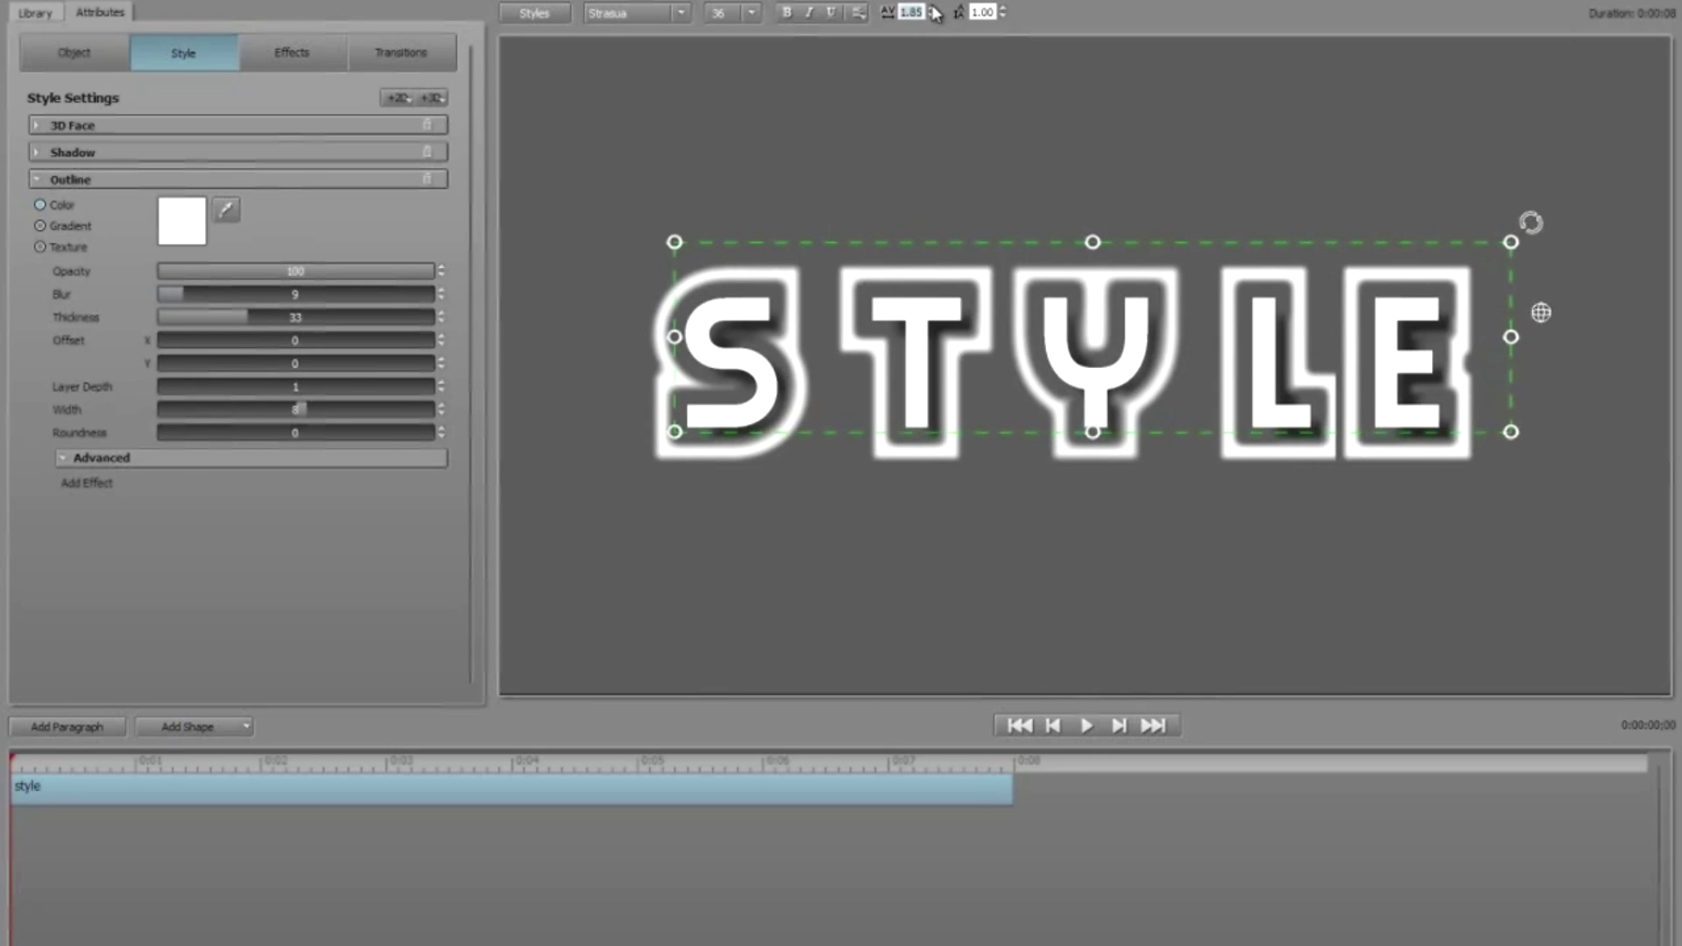
click(932, 7)
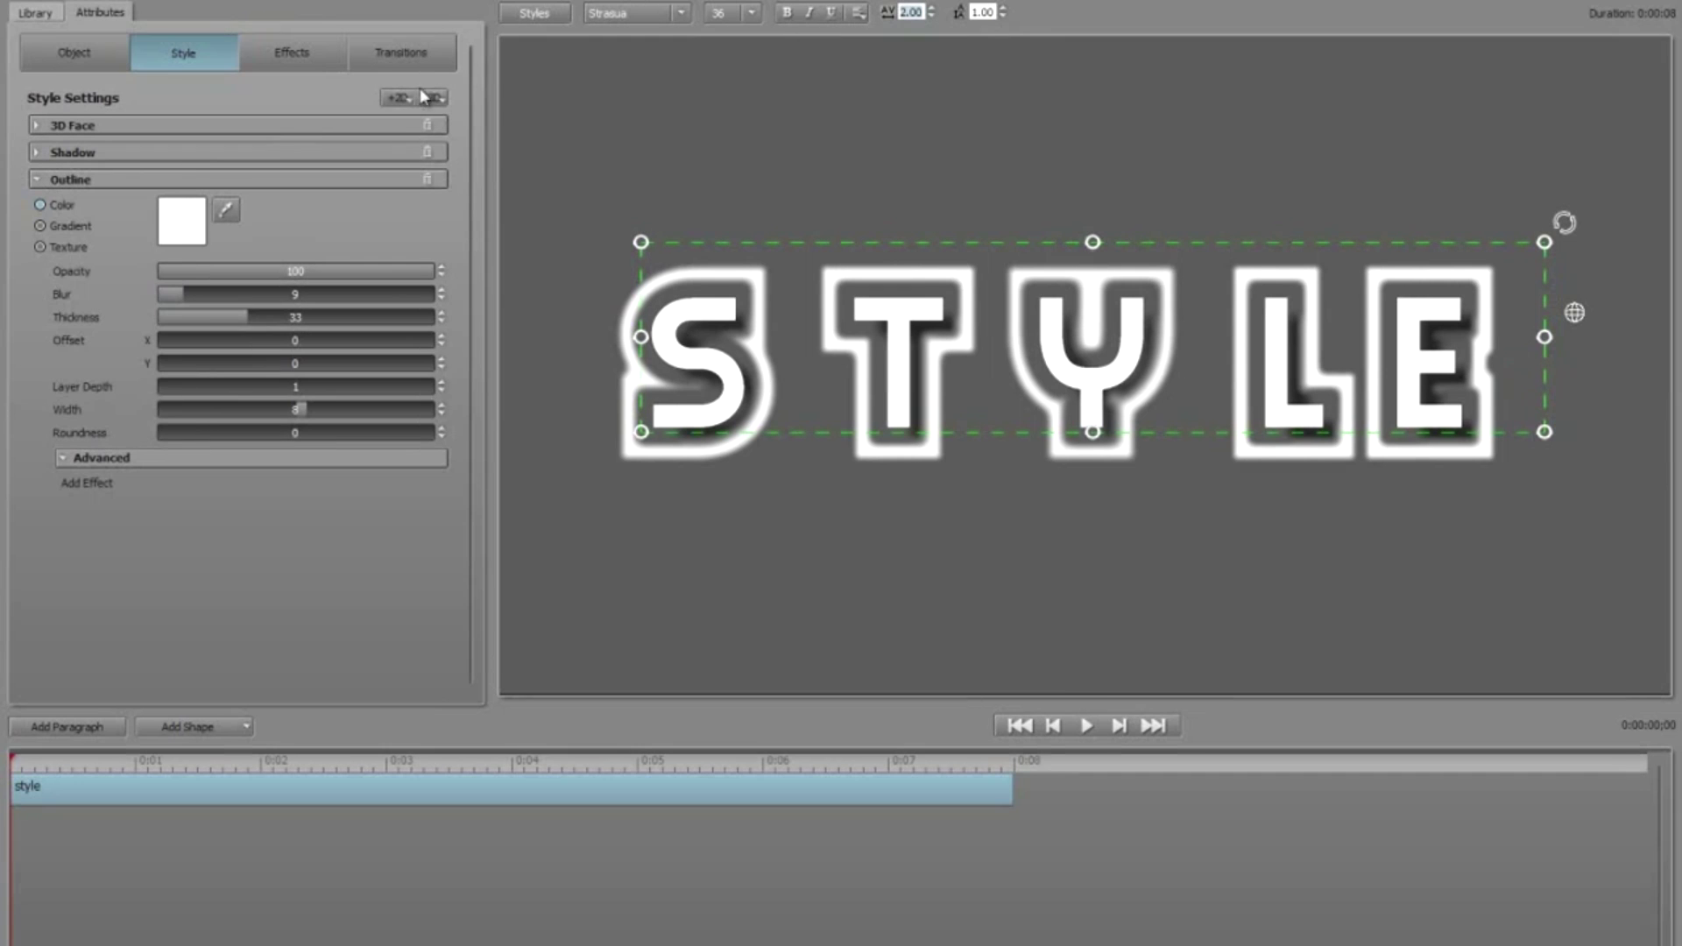
click(397, 97)
Step: Add a 2D face layer with a gradient fill using dark teal
click(405, 164)
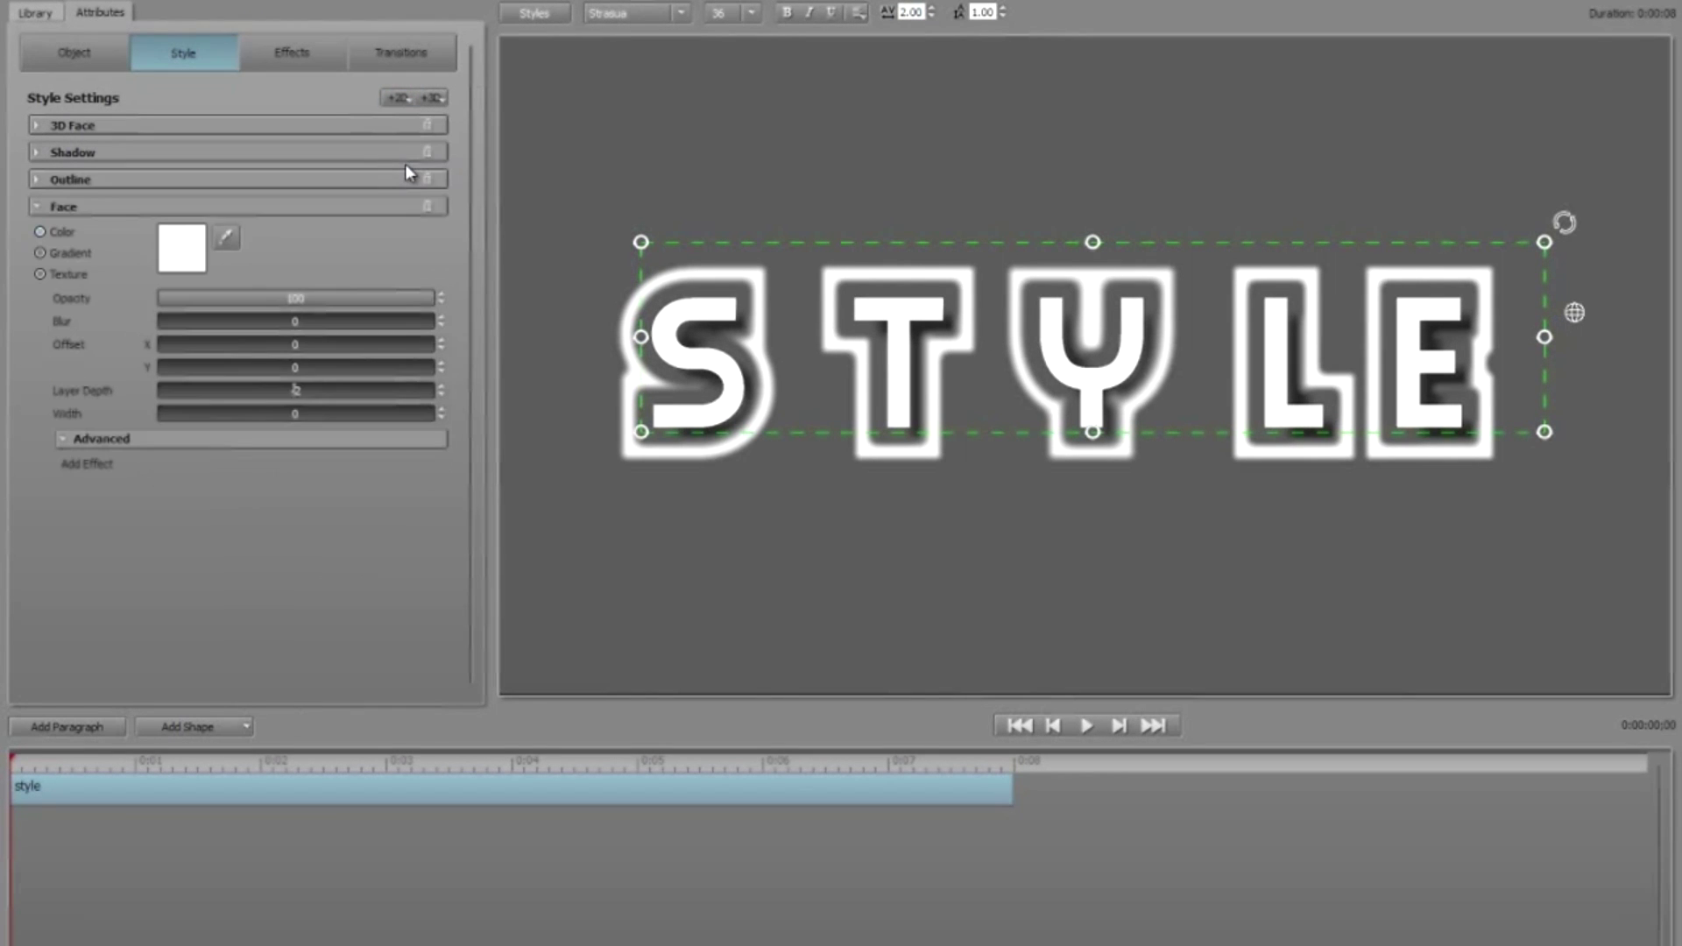
click(39, 253)
click(202, 268)
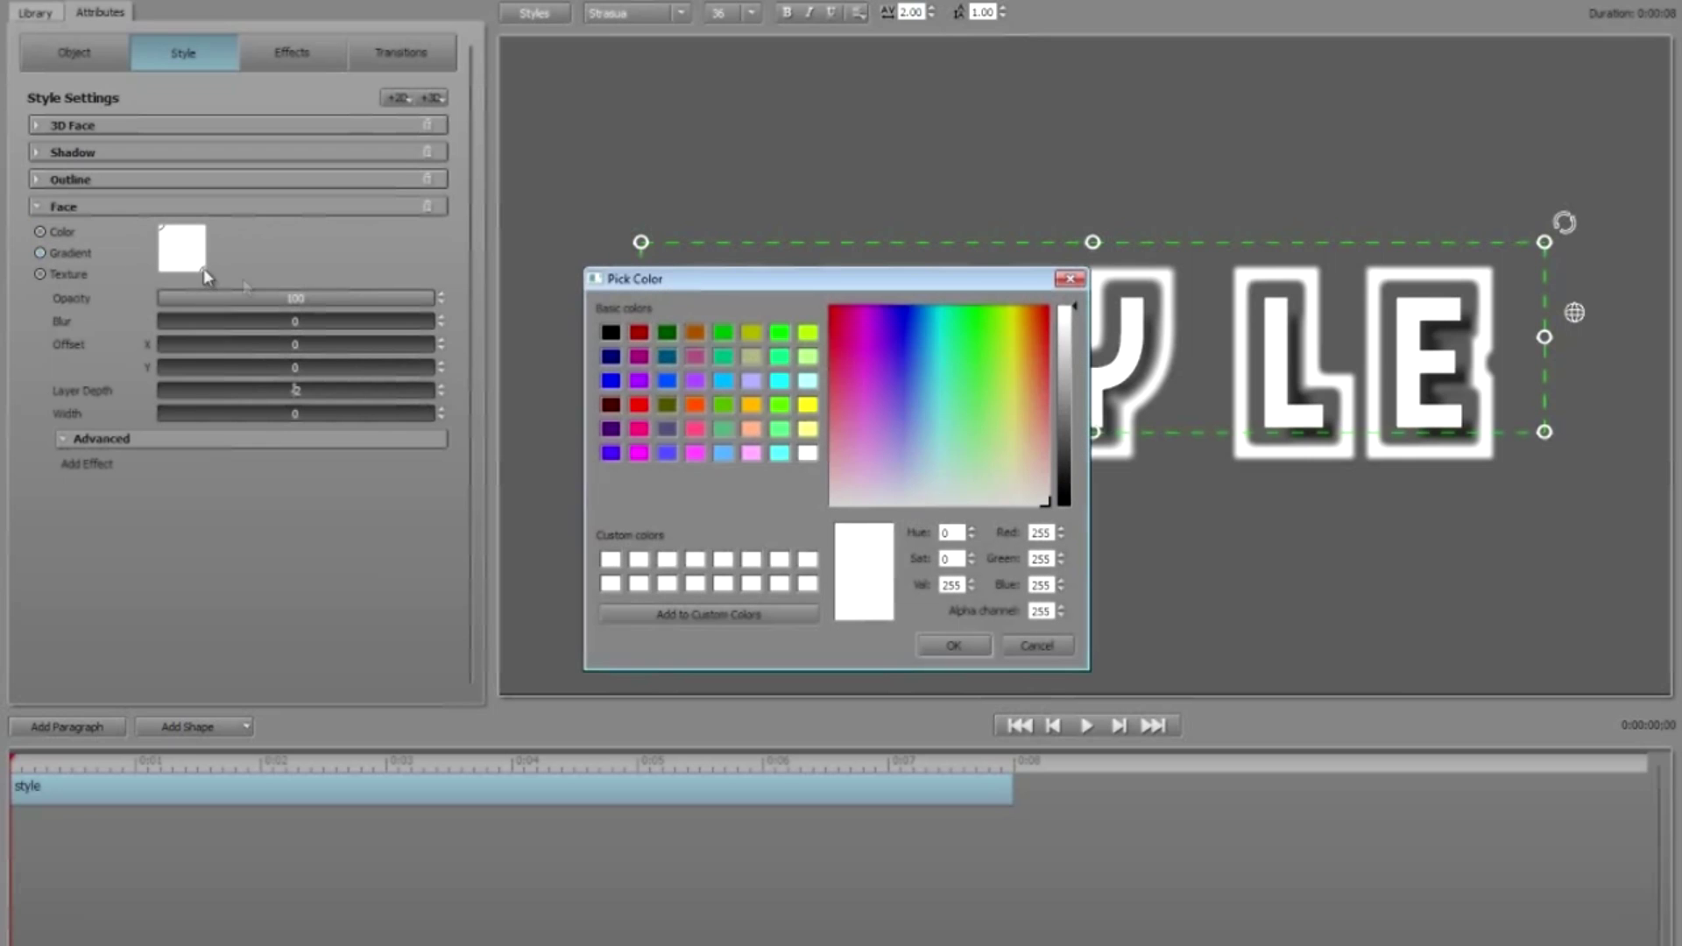
click(668, 364)
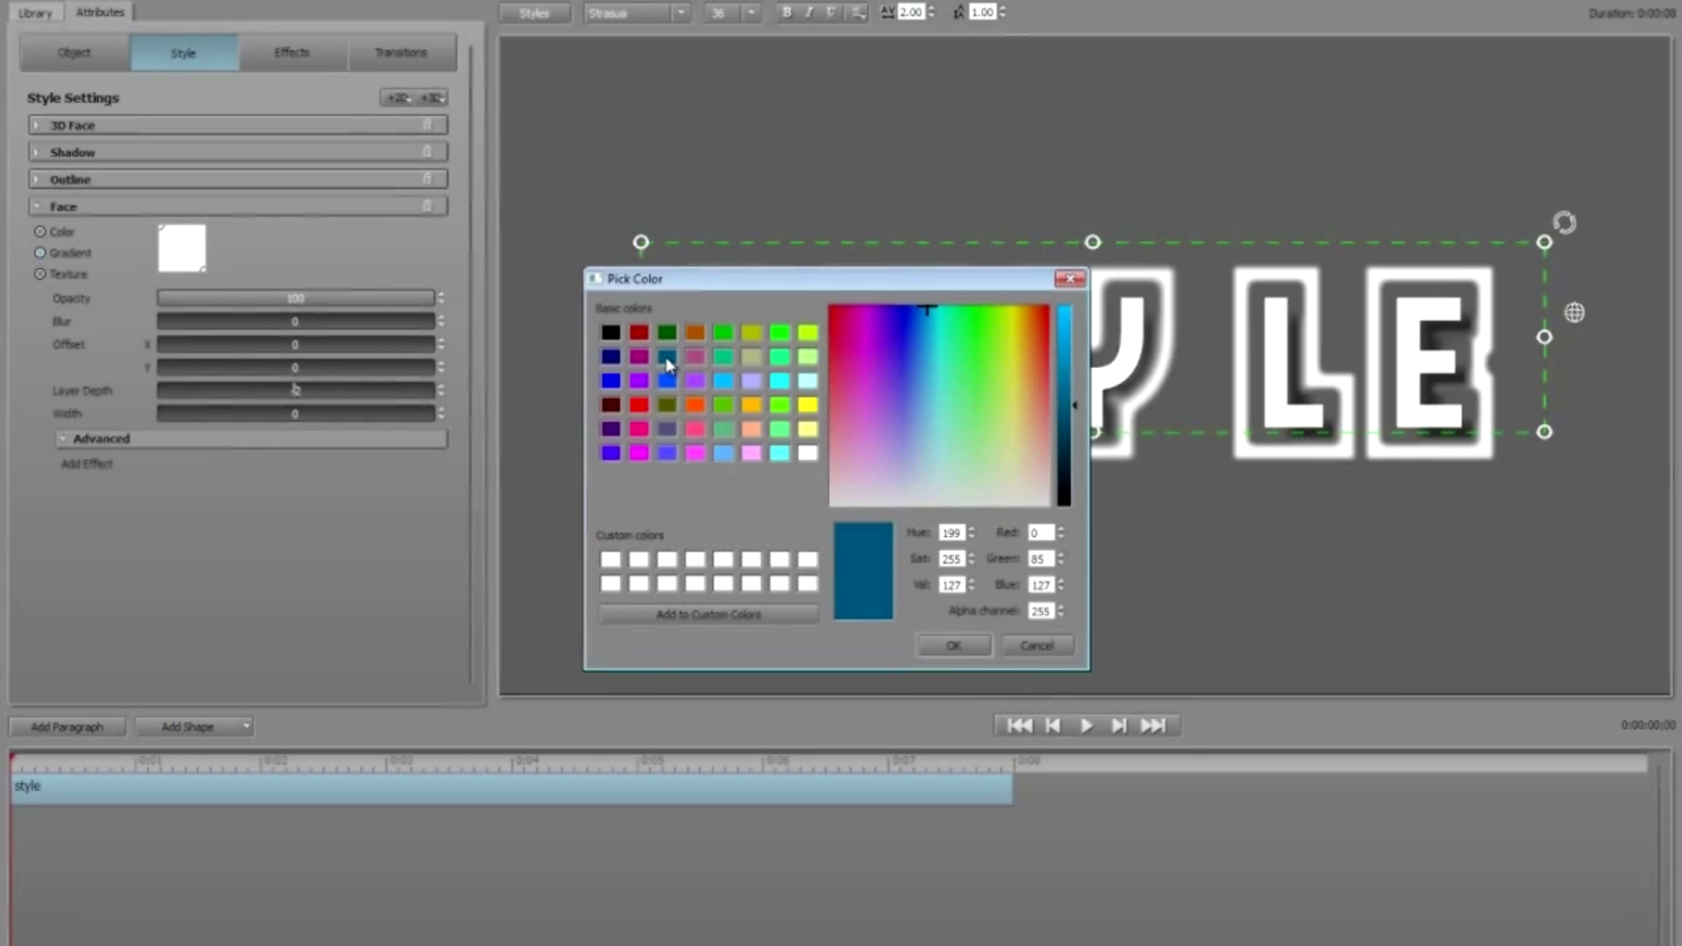
click(957, 646)
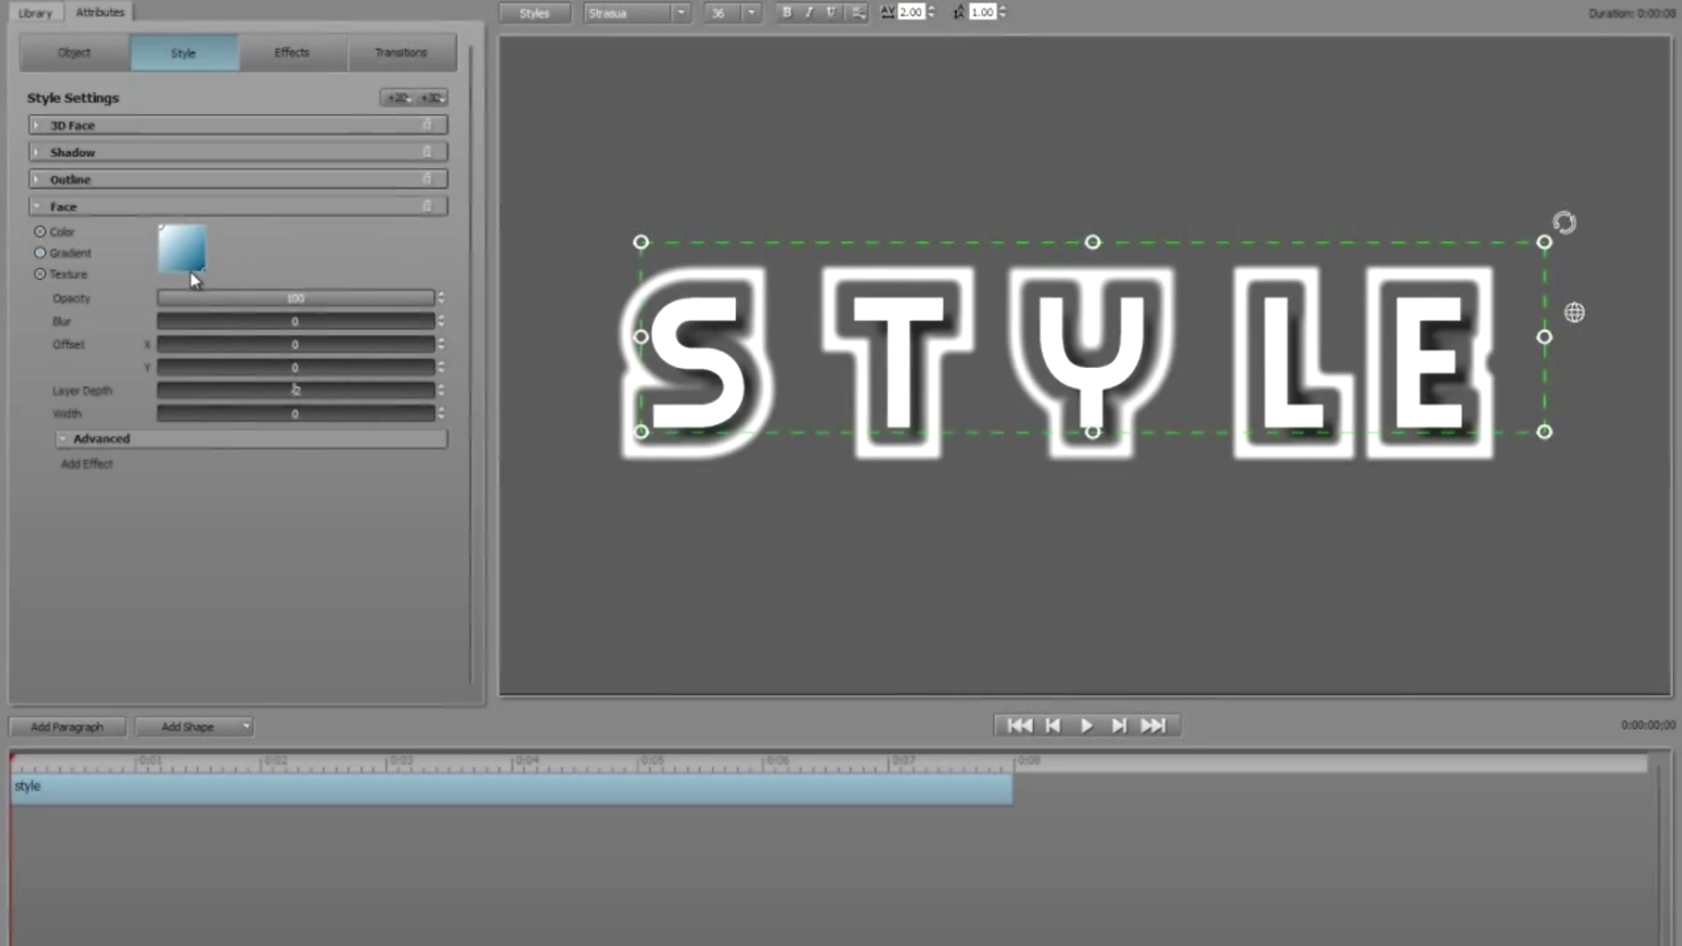
Step: Make the face gradient run vertically and lower the face layer depth to 1.8
drag(207, 271, 191, 270)
mouse_move(165, 235)
mouse_down()
mouse_move(181, 228)
mouse_move(184, 261)
mouse_up()
drag(294, 391, 298, 394)
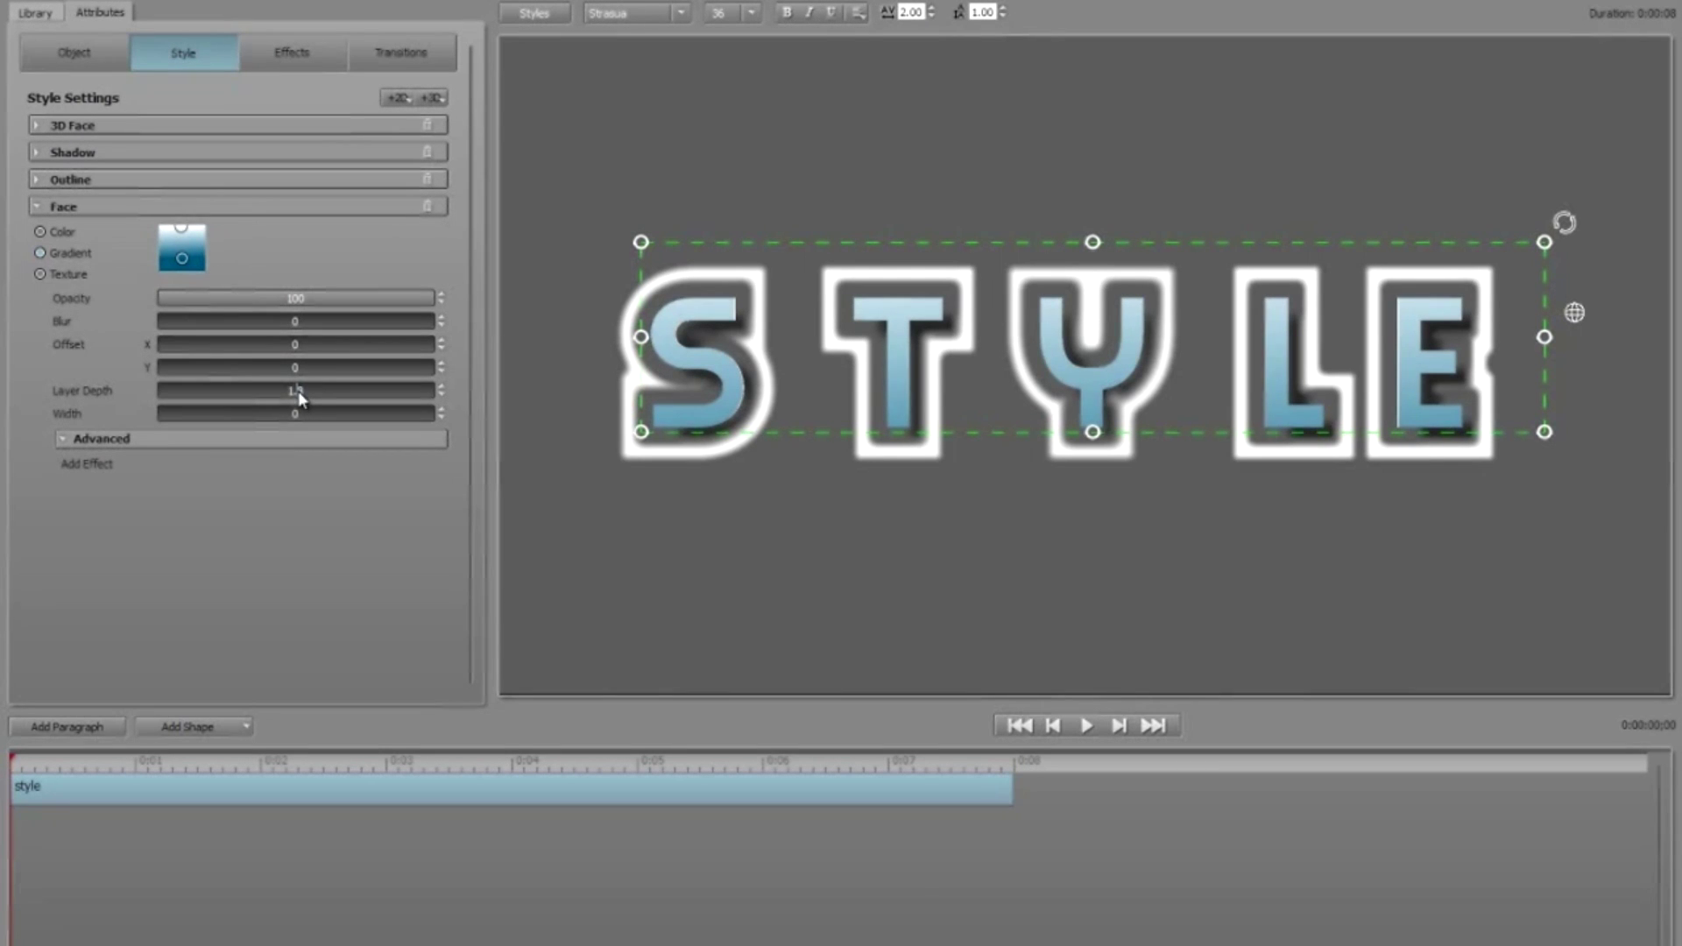
drag(181, 228, 182, 235)
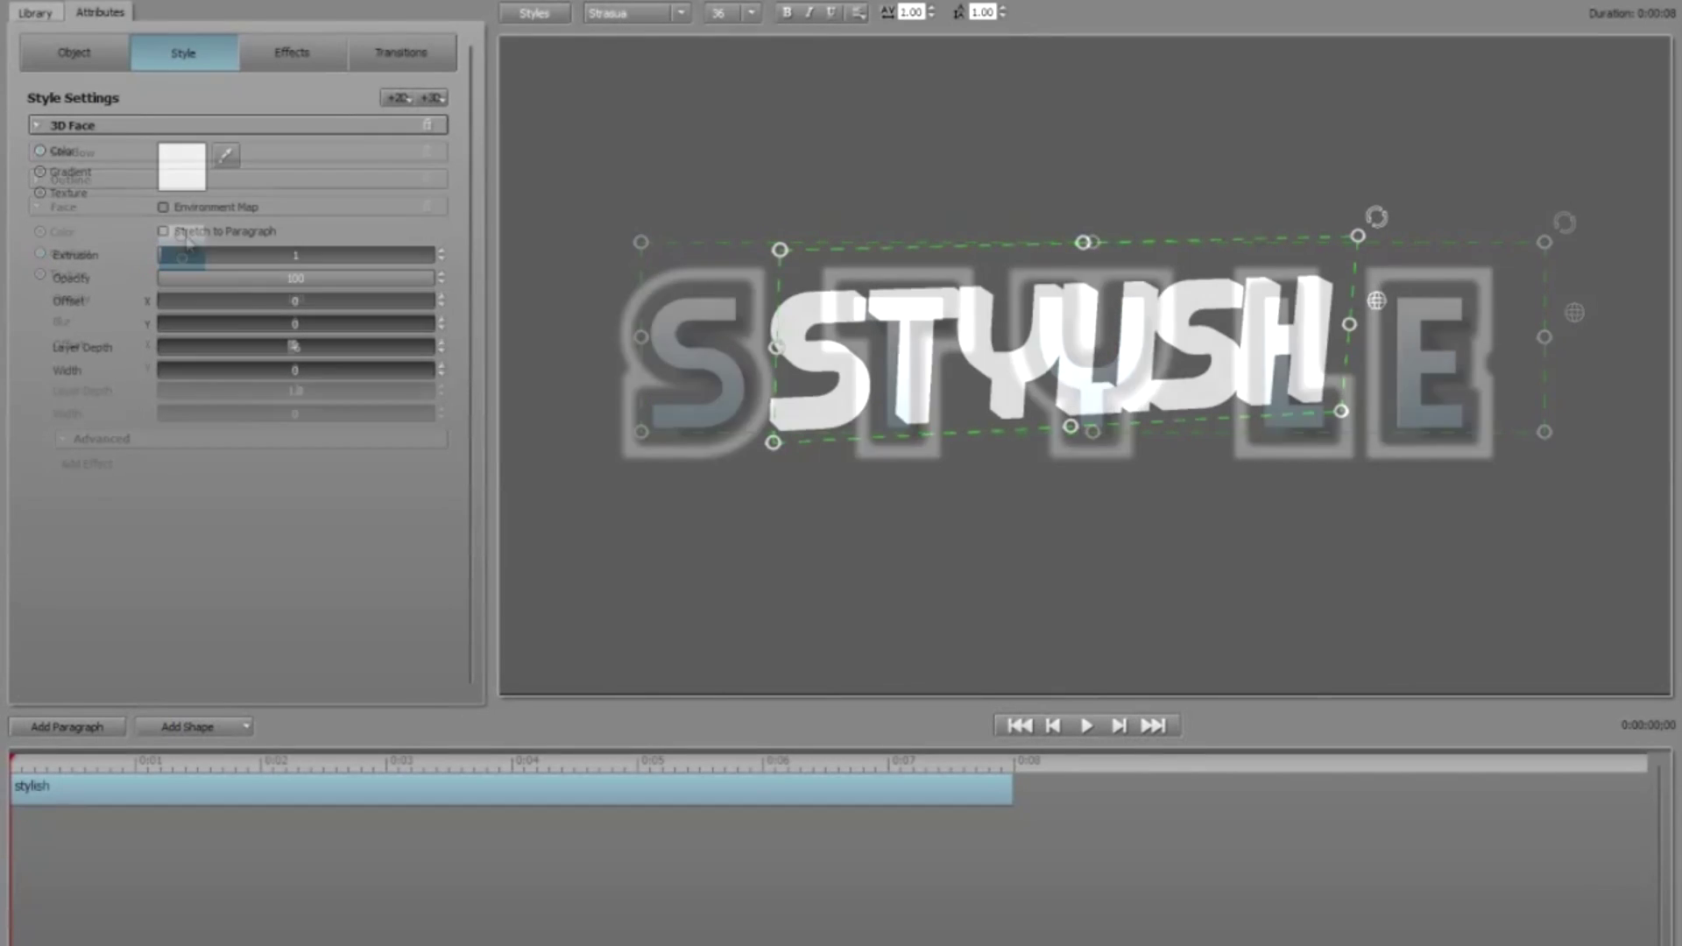
Step: Add a semi-transparent, extruded 3D outline with a silvery swirl texture at layer depth 0.3
click(421, 99)
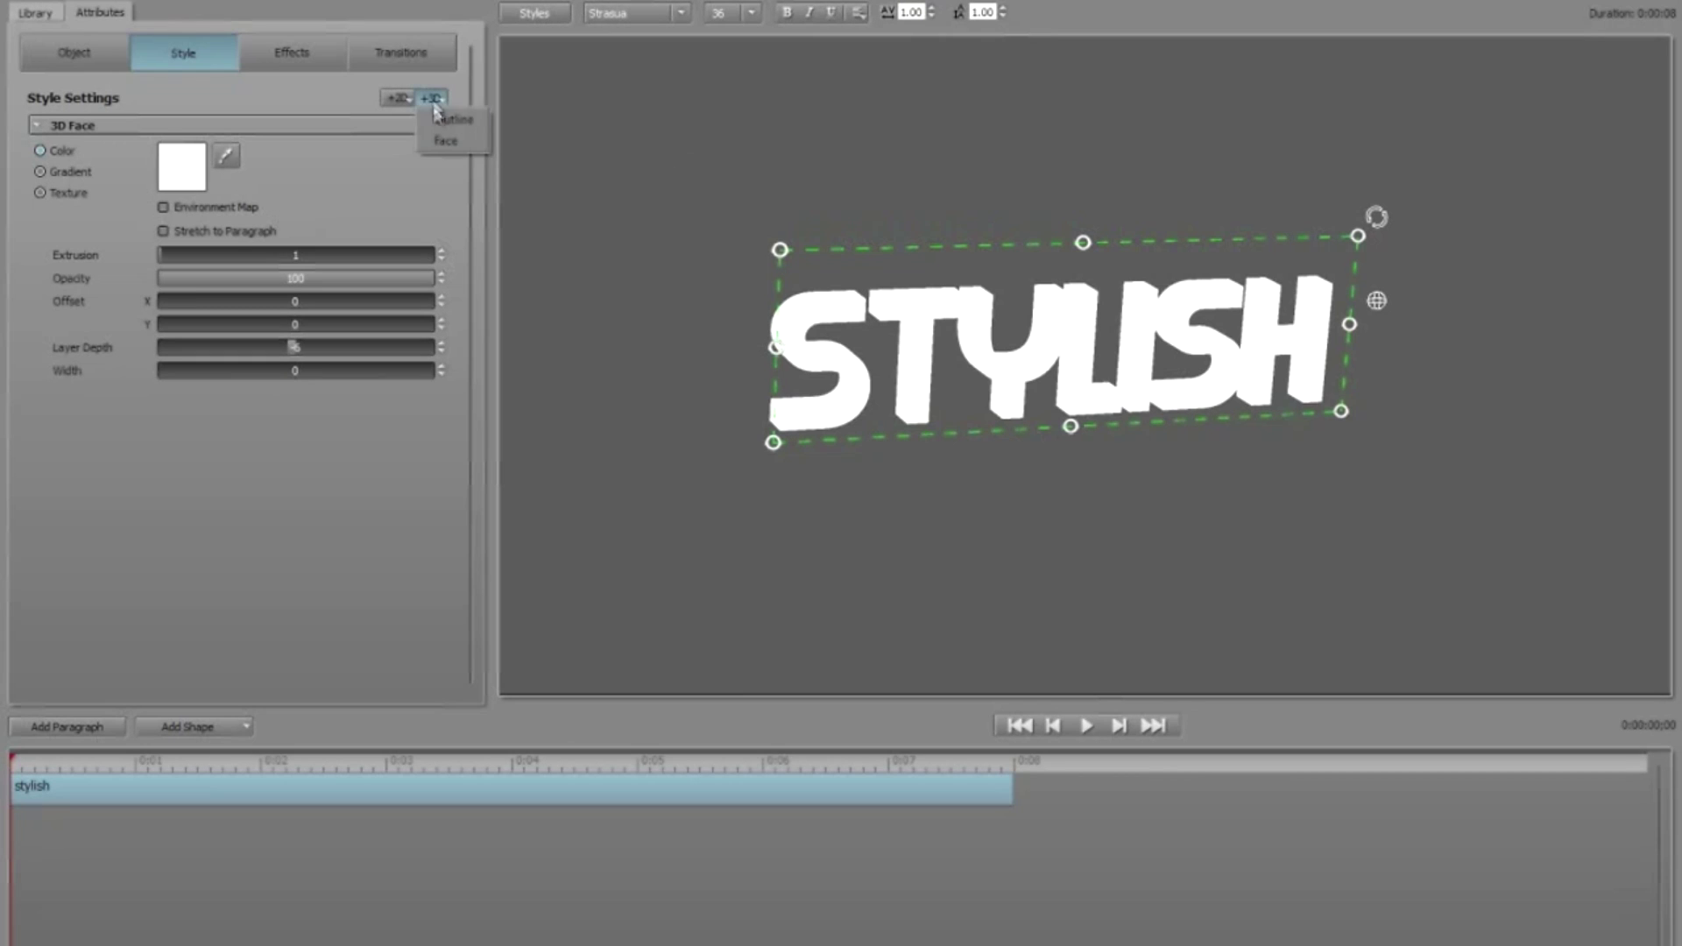
click(438, 124)
click(41, 220)
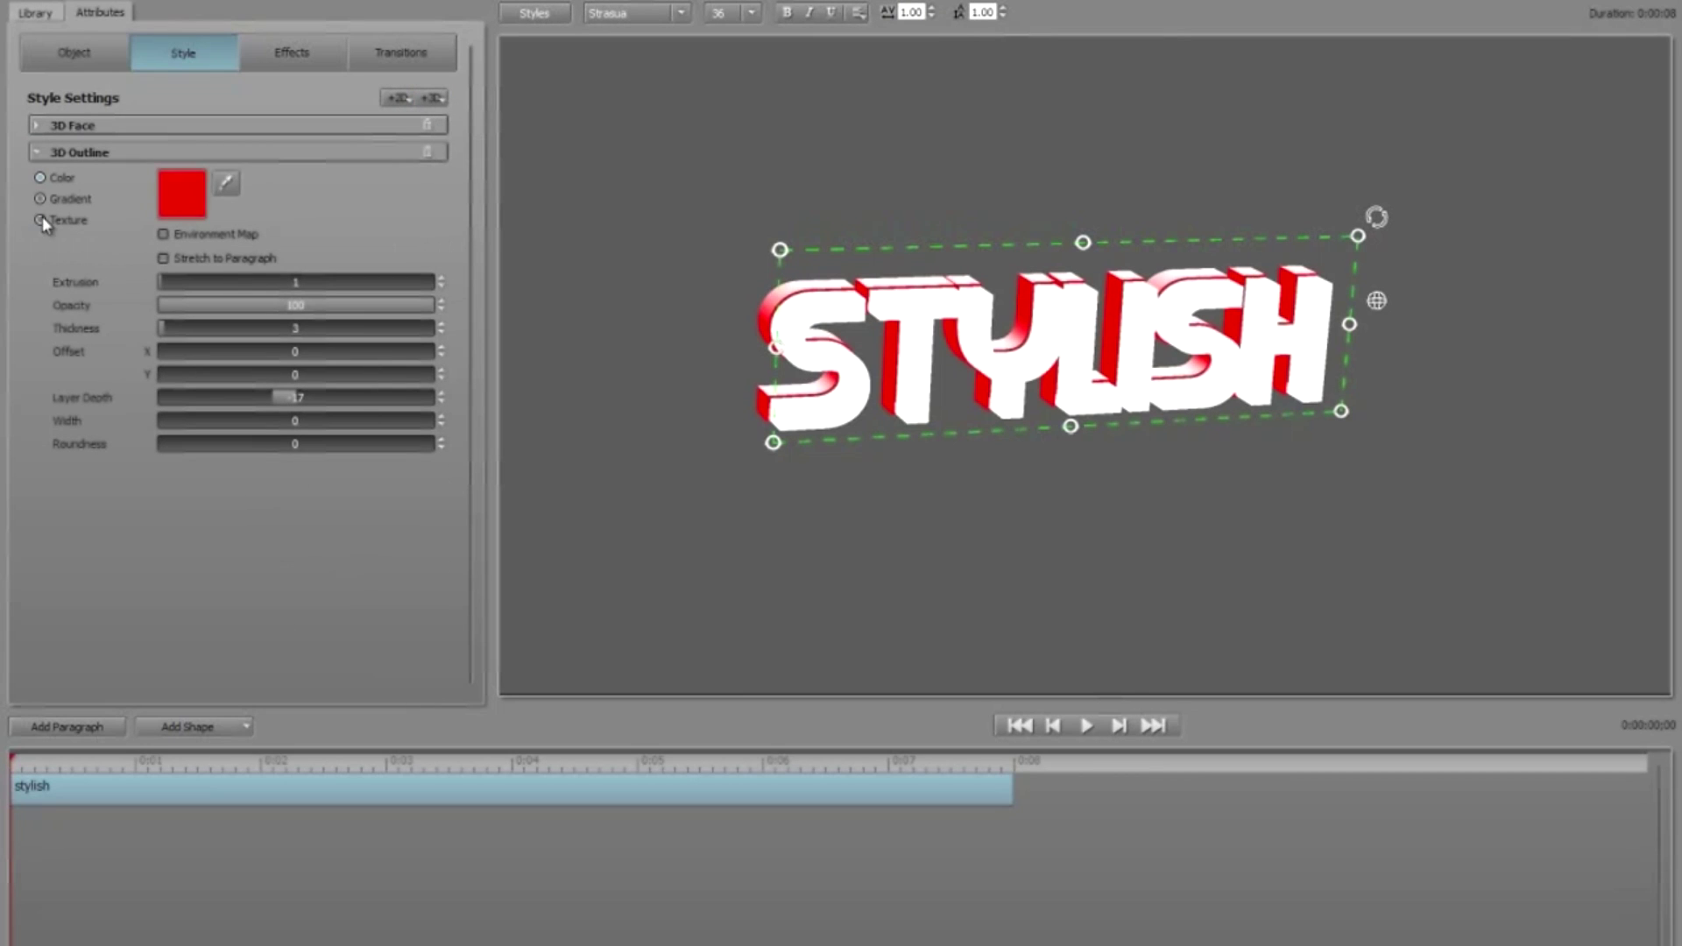
click(181, 196)
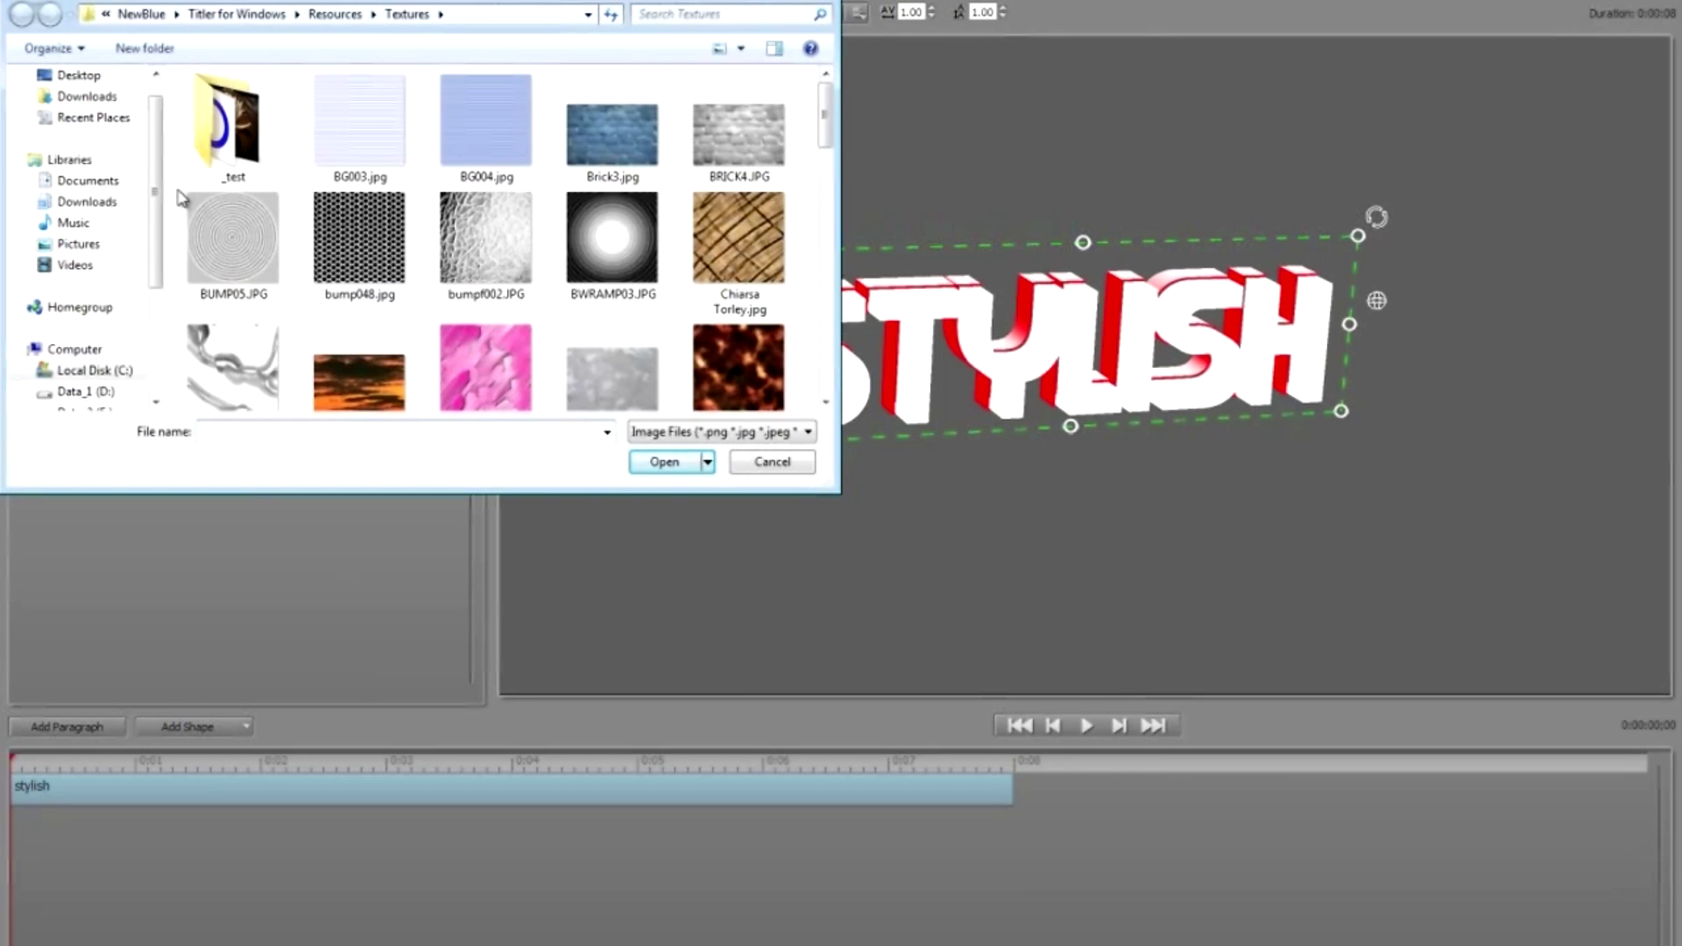
double_click(228, 353)
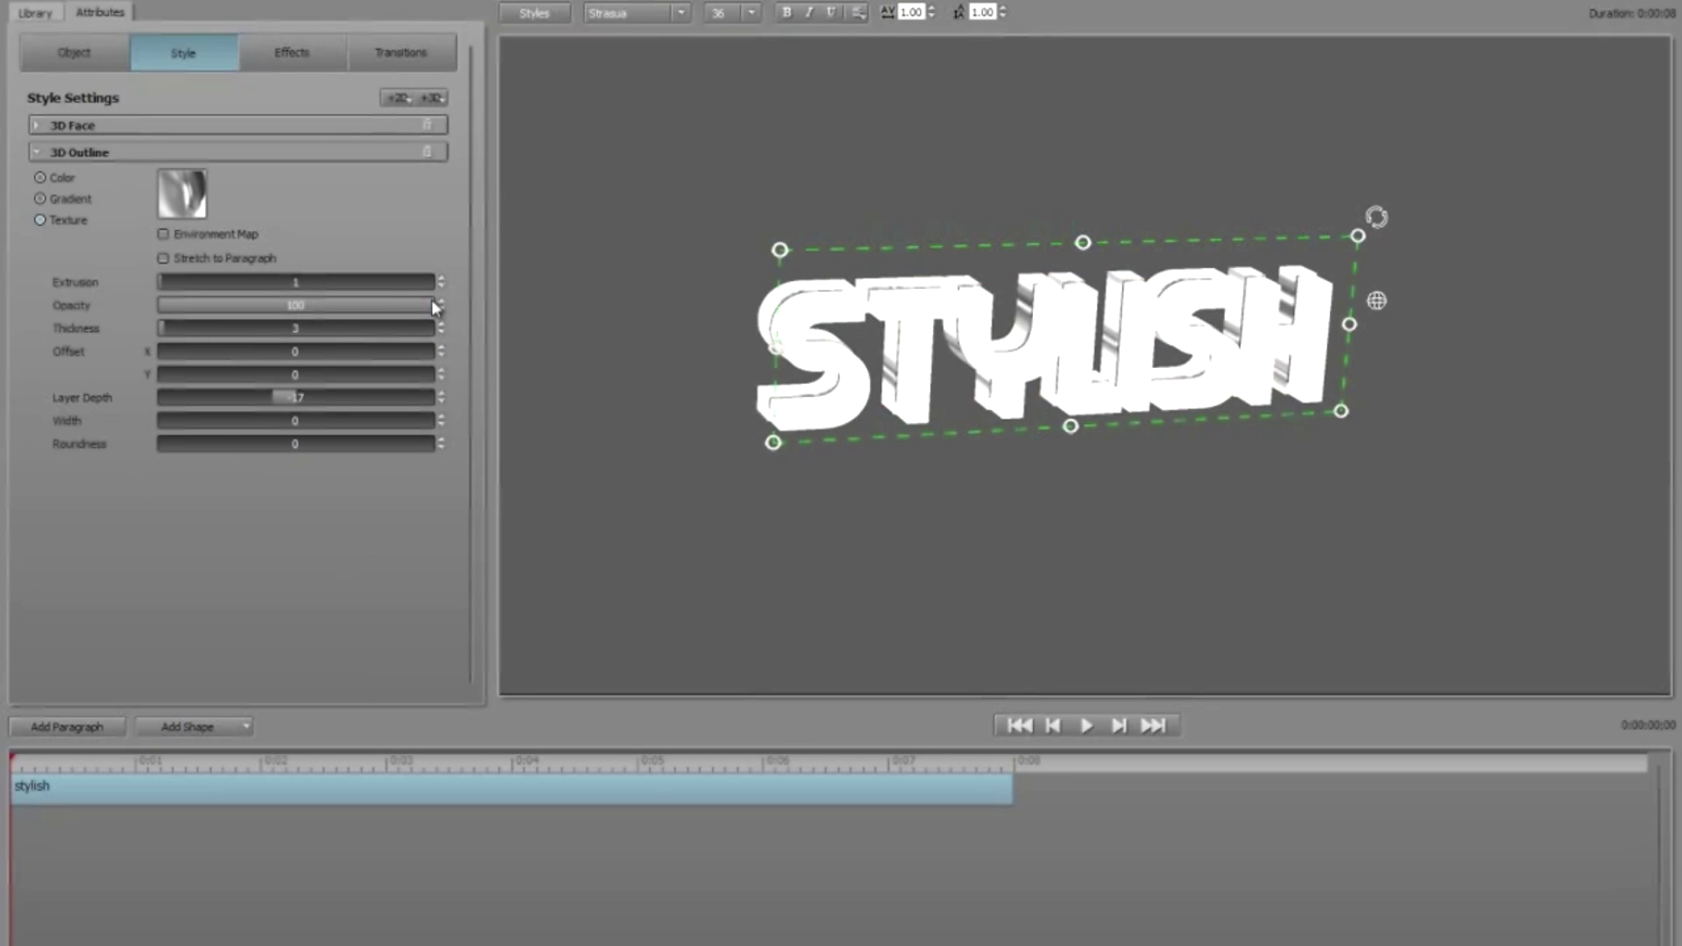
drag(431, 302, 244, 328)
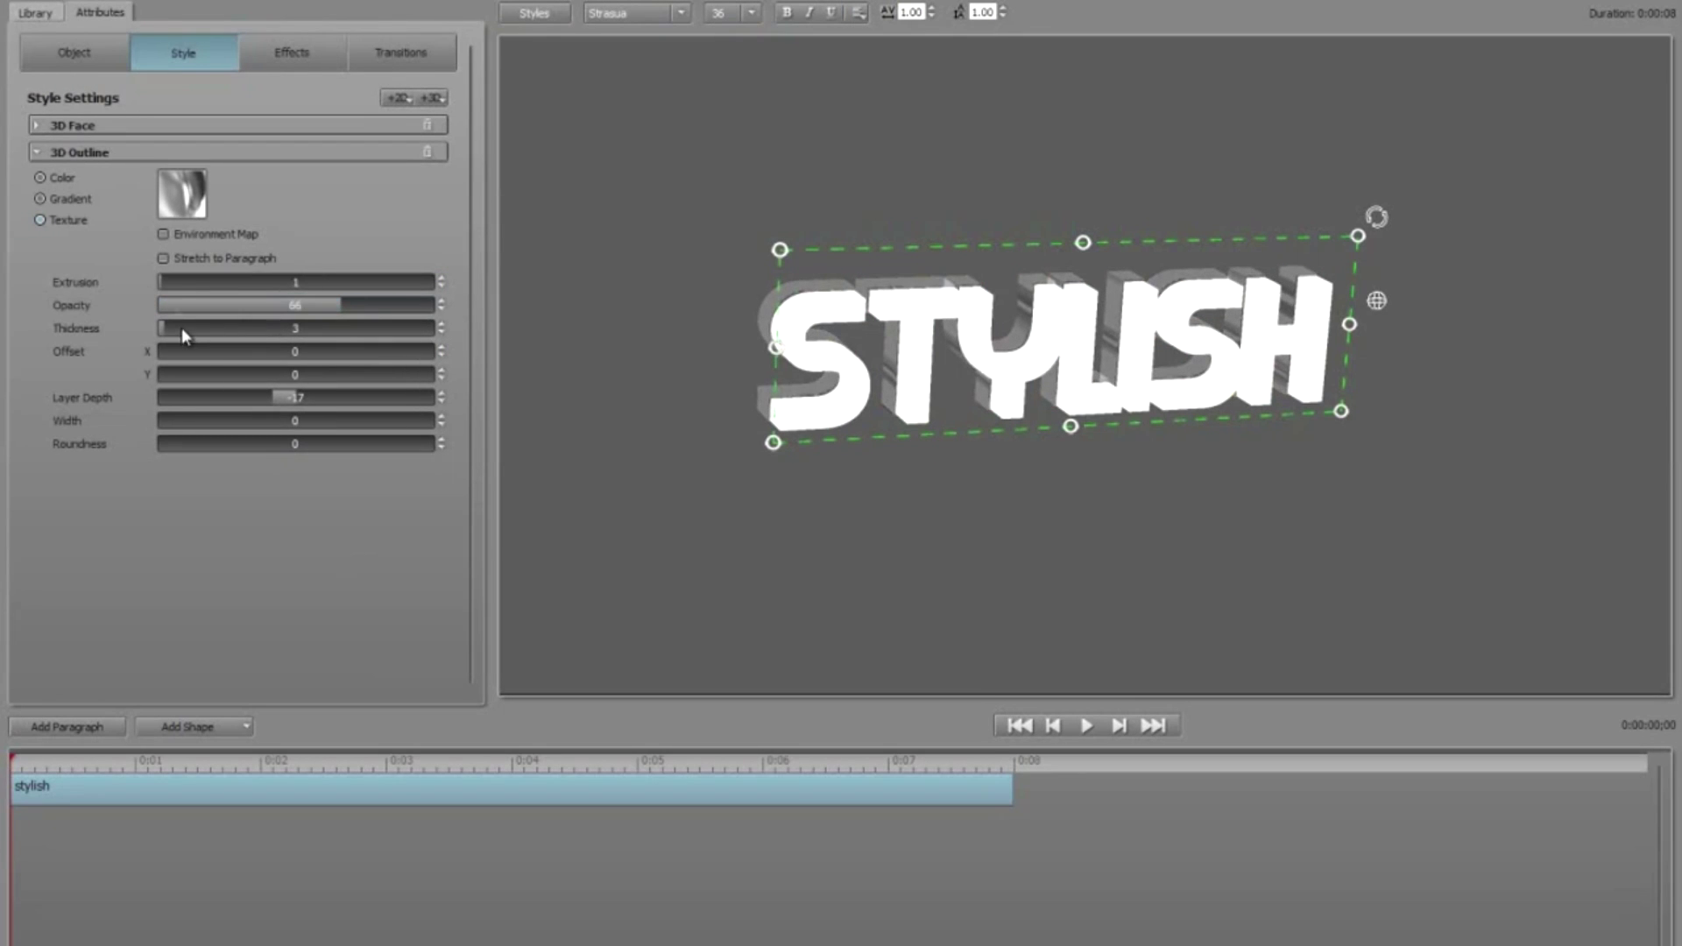
drag(161, 282, 155, 324)
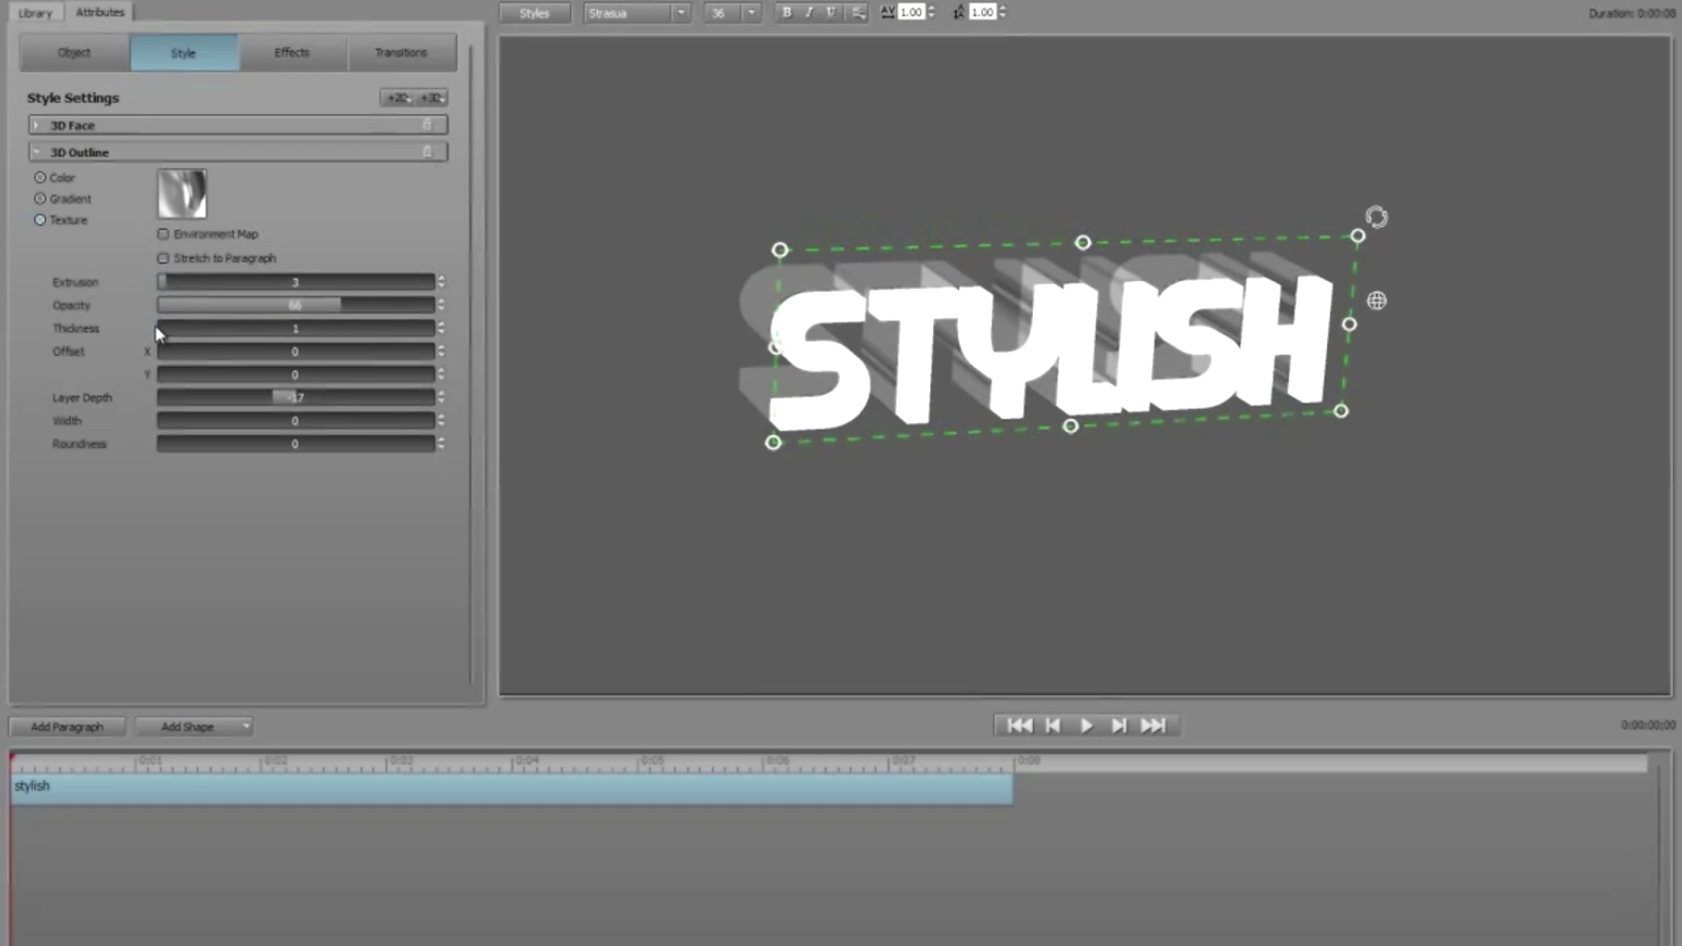
drag(290, 397, 314, 406)
text(0.3)
key(Return)
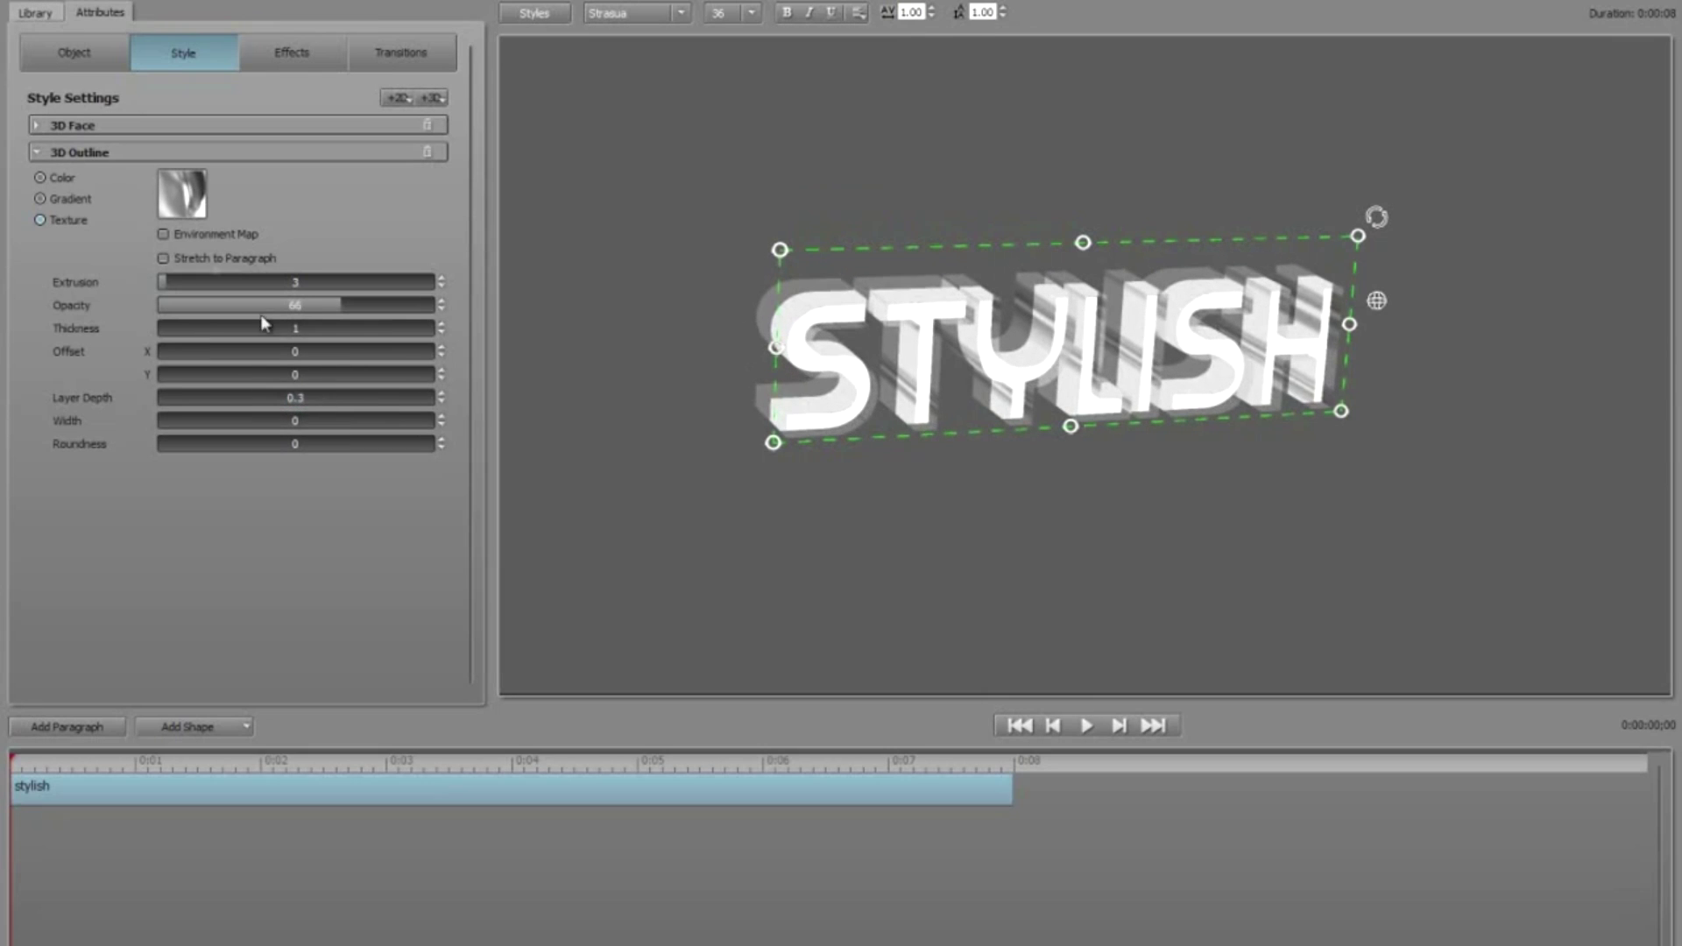
Step: Texture the 3D face with Flair closer.png stretched to the paragraph, extrusion 2.3, wider
click(35, 126)
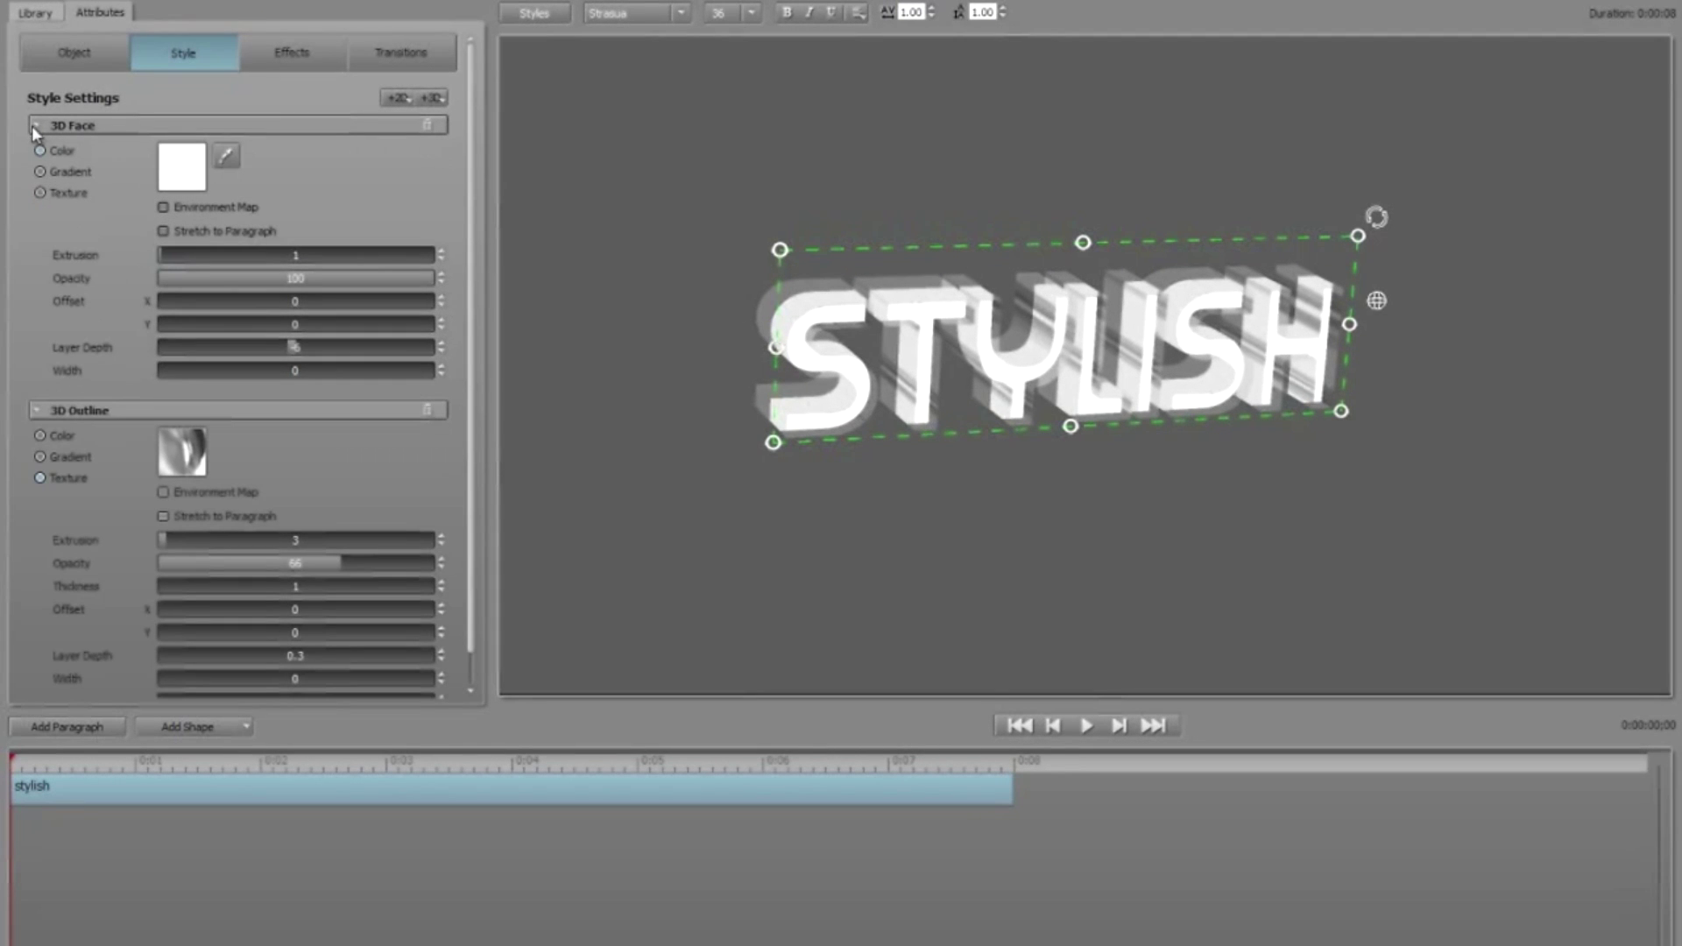
click(44, 191)
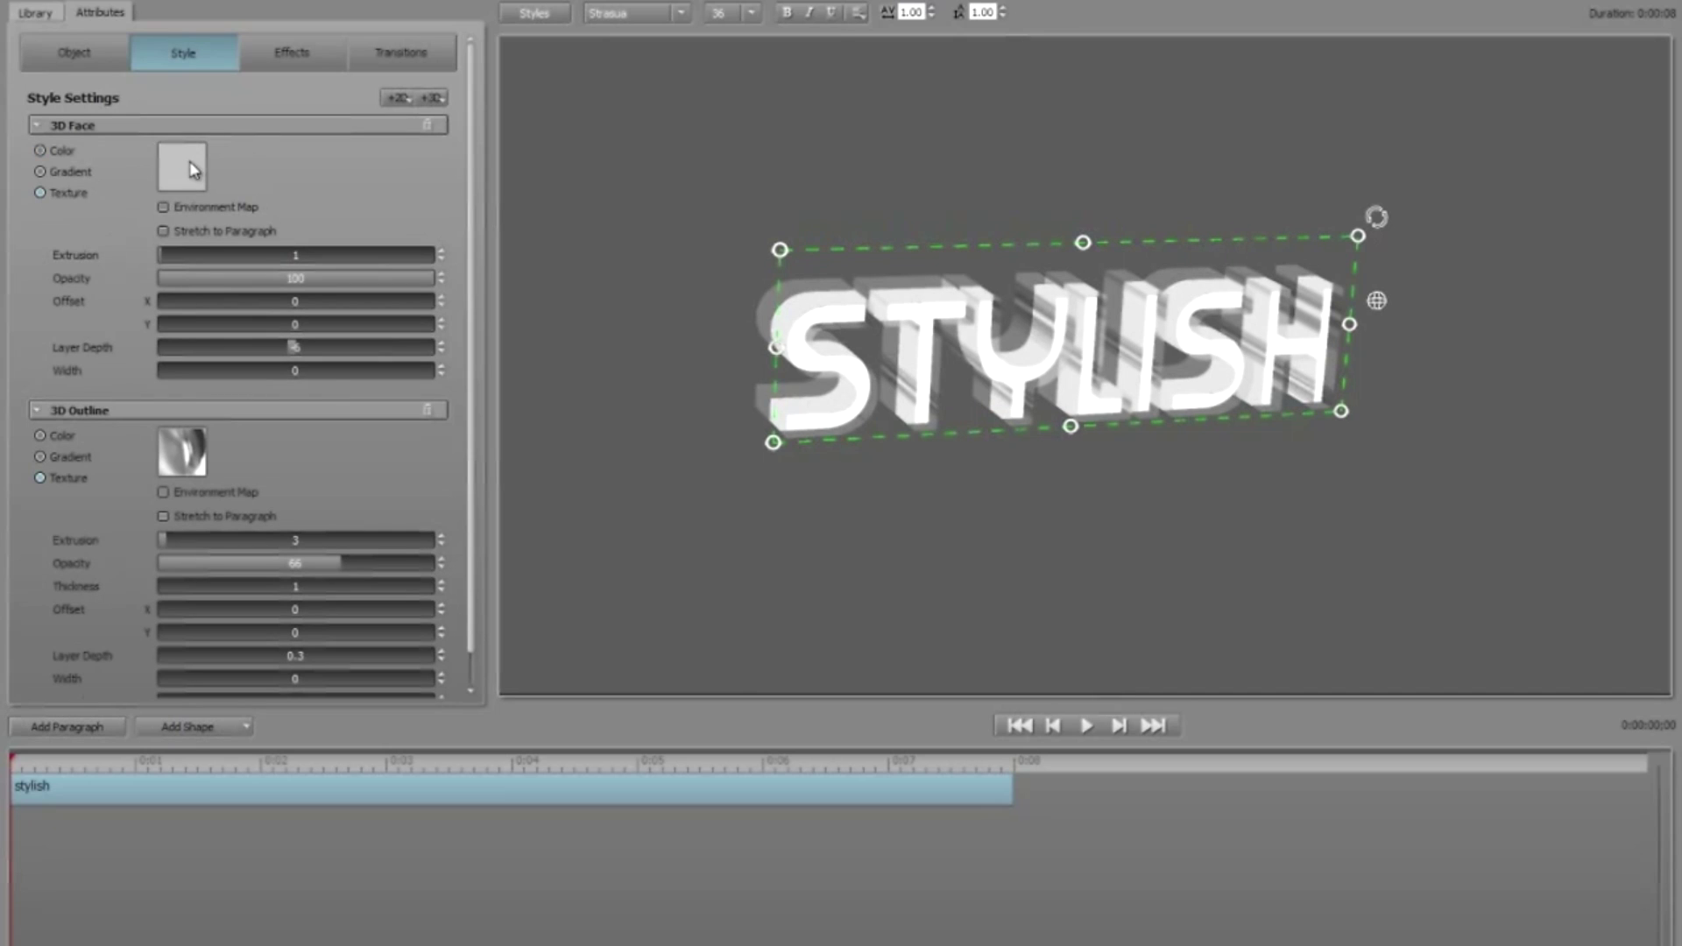
click(192, 169)
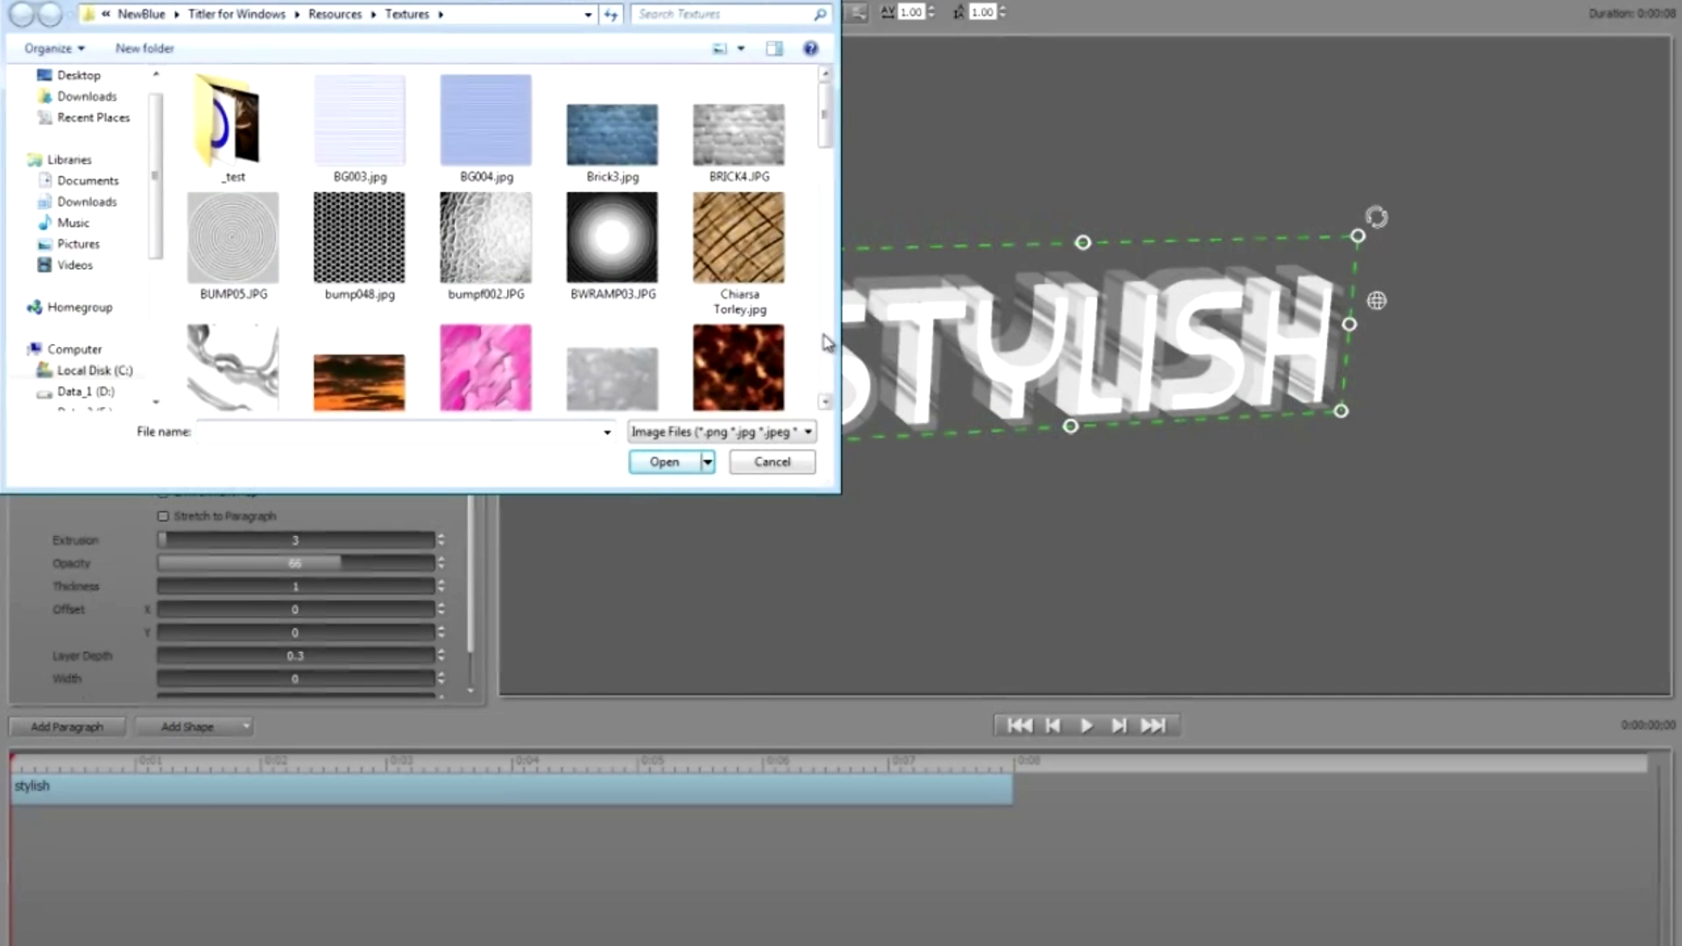
scroll(824, 342, down, 3)
double_click(734, 263)
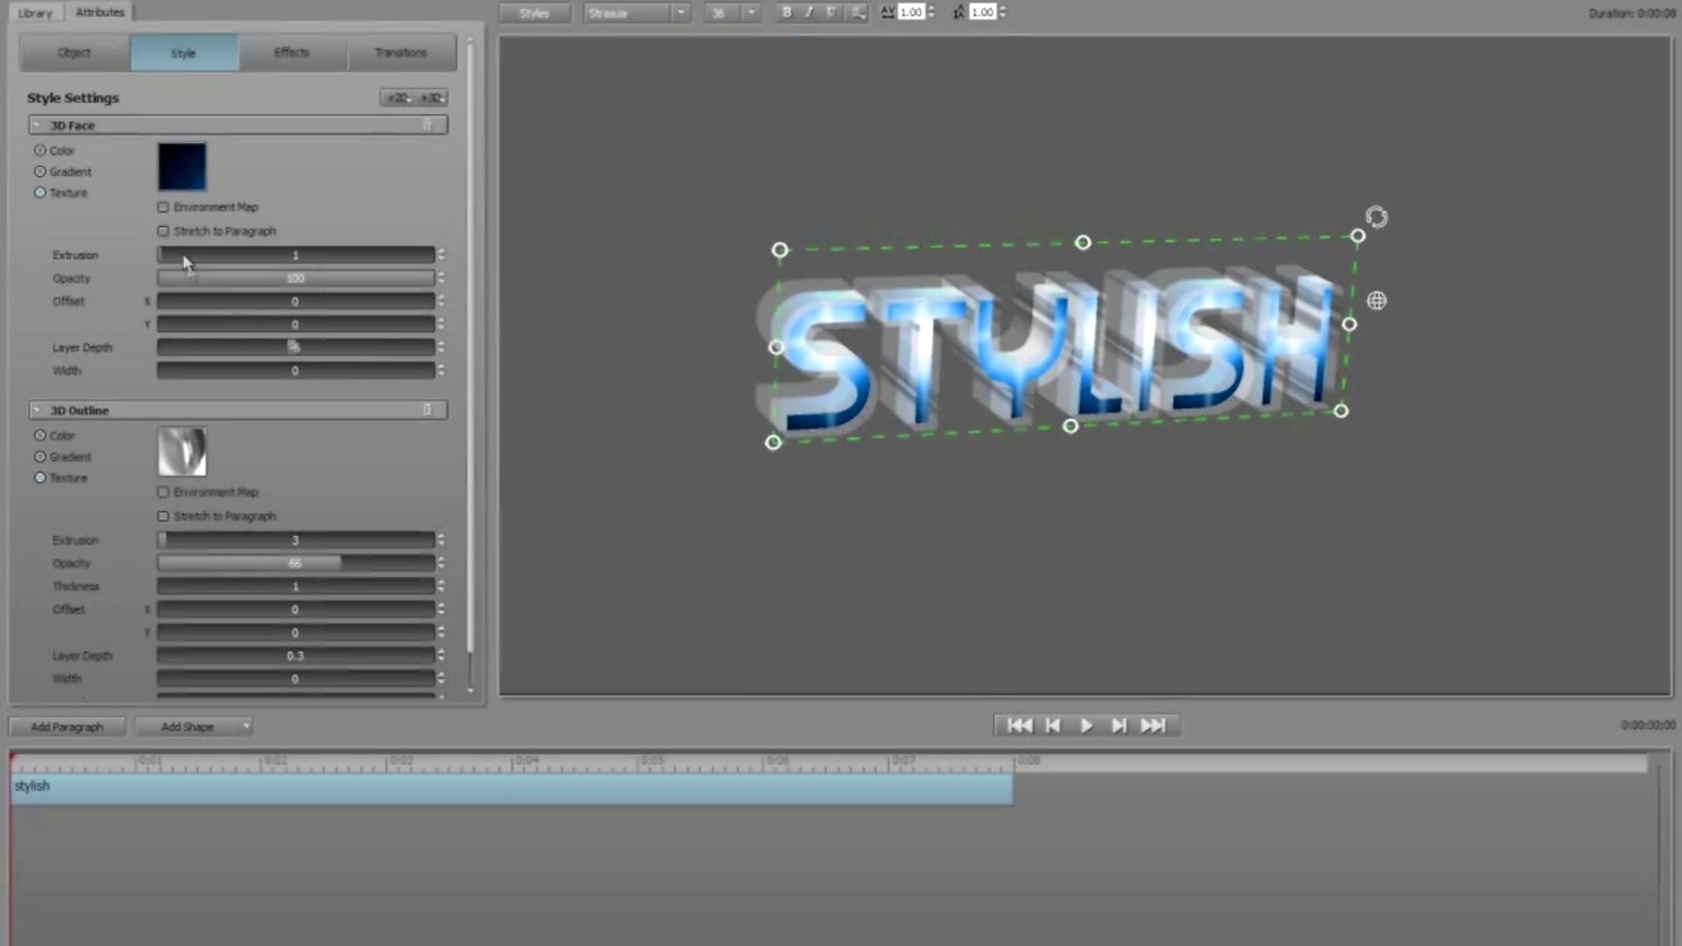
click(163, 232)
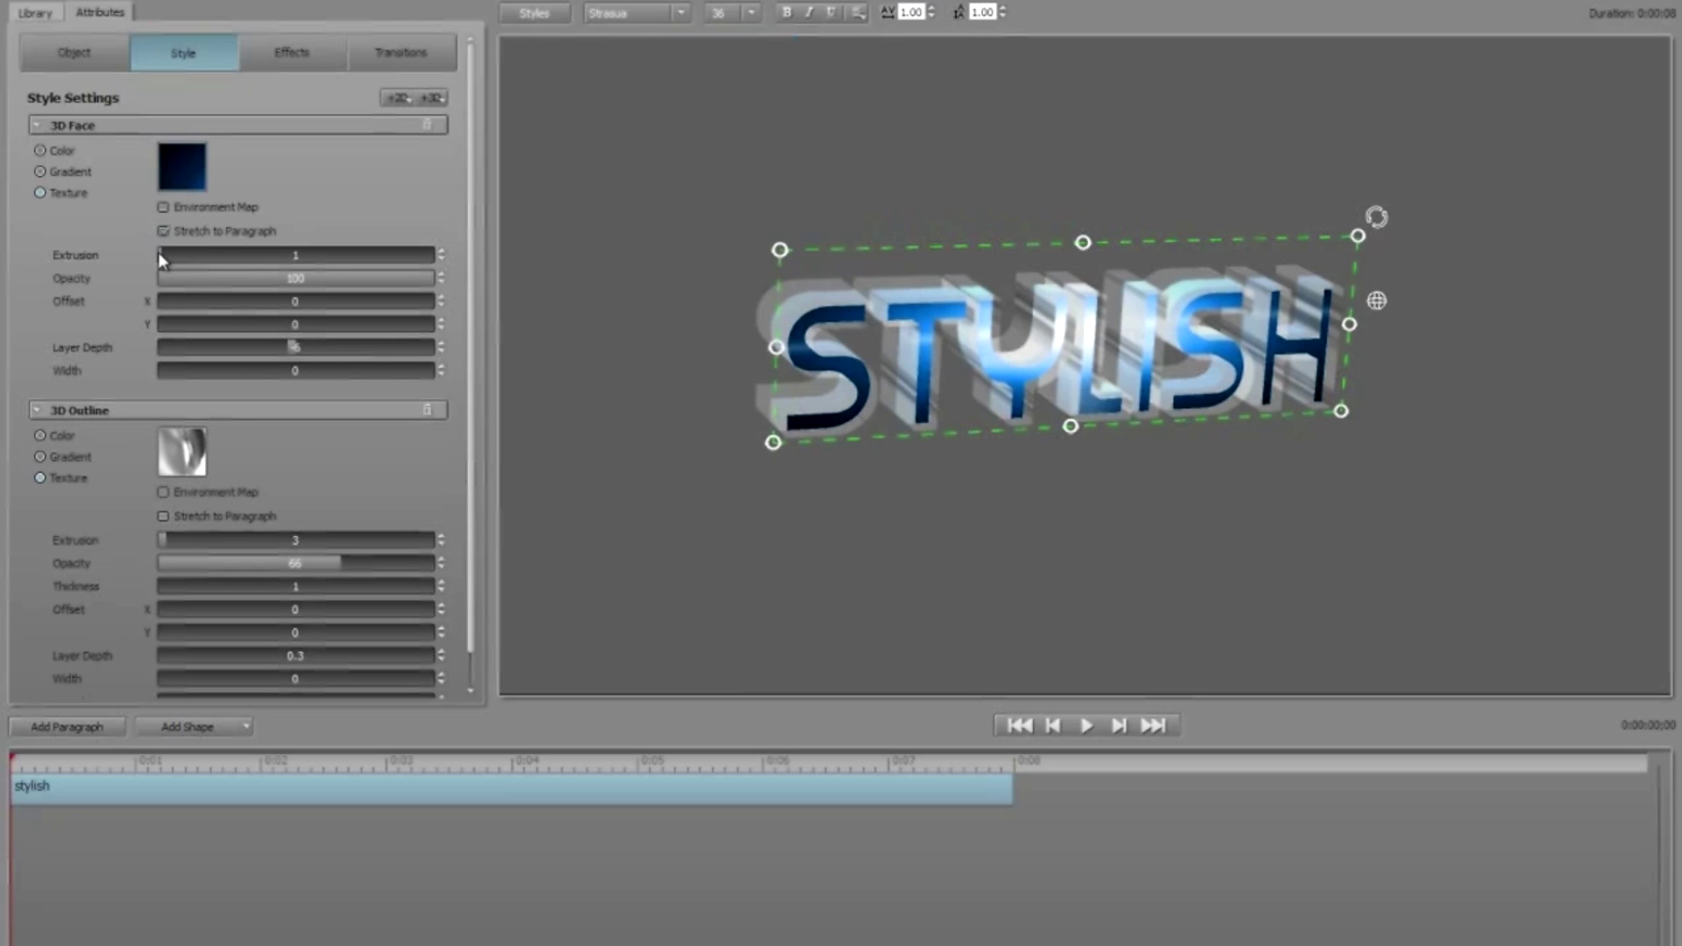
drag(158, 254, 166, 256)
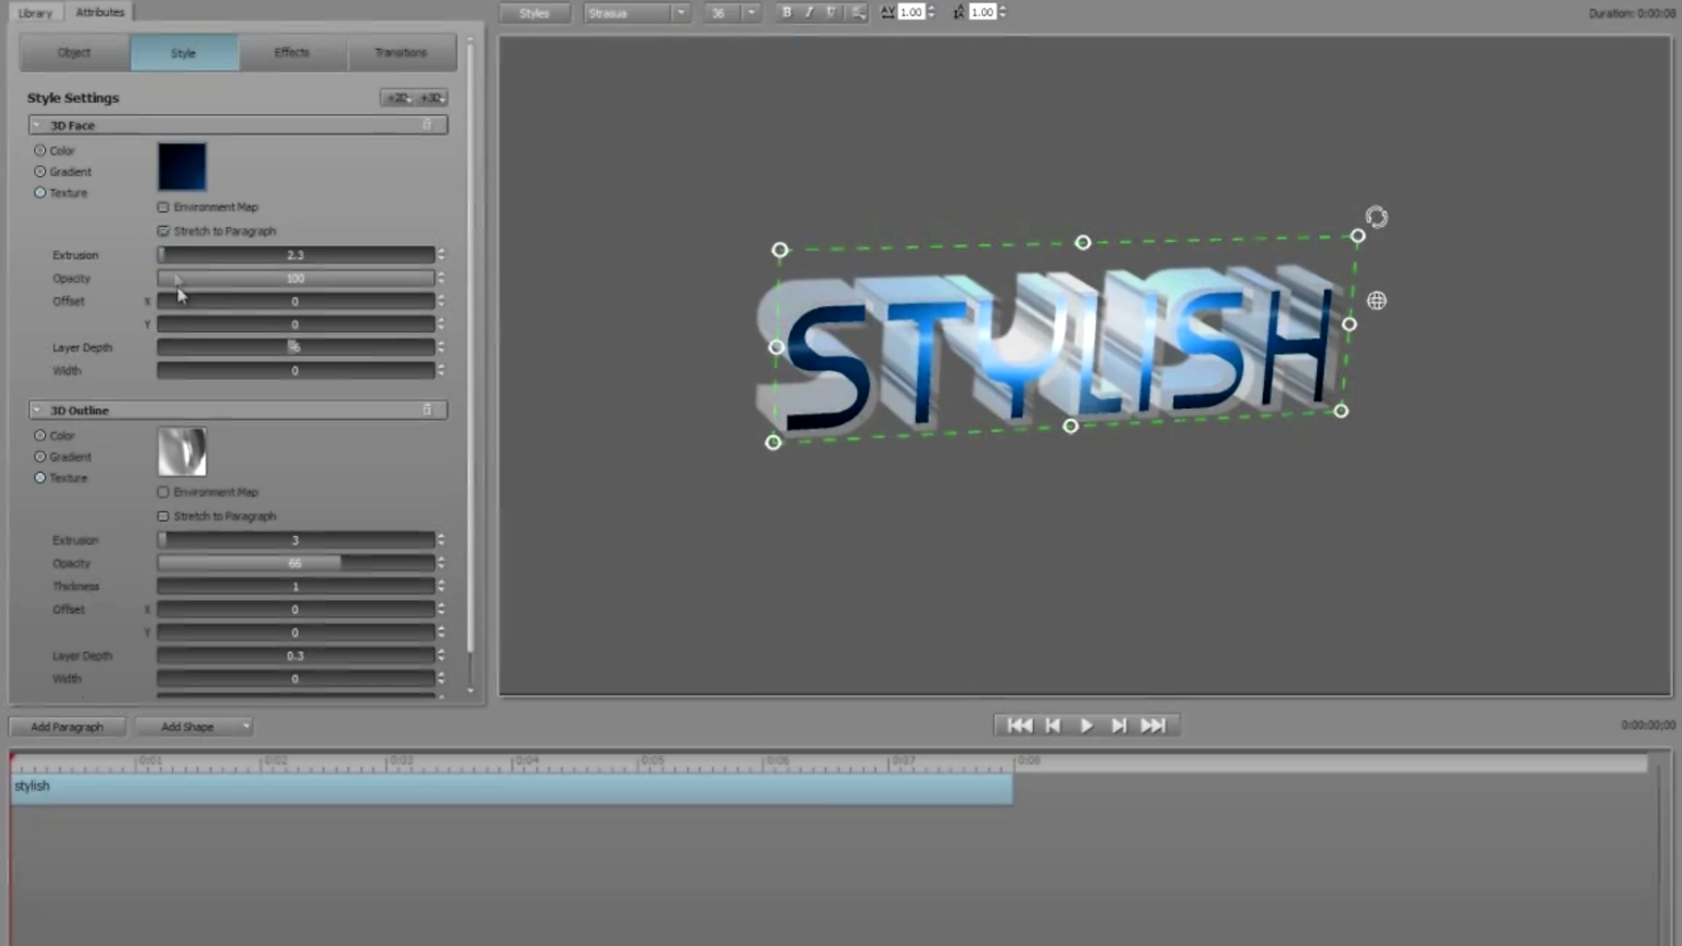
drag(246, 369, 578, 357)
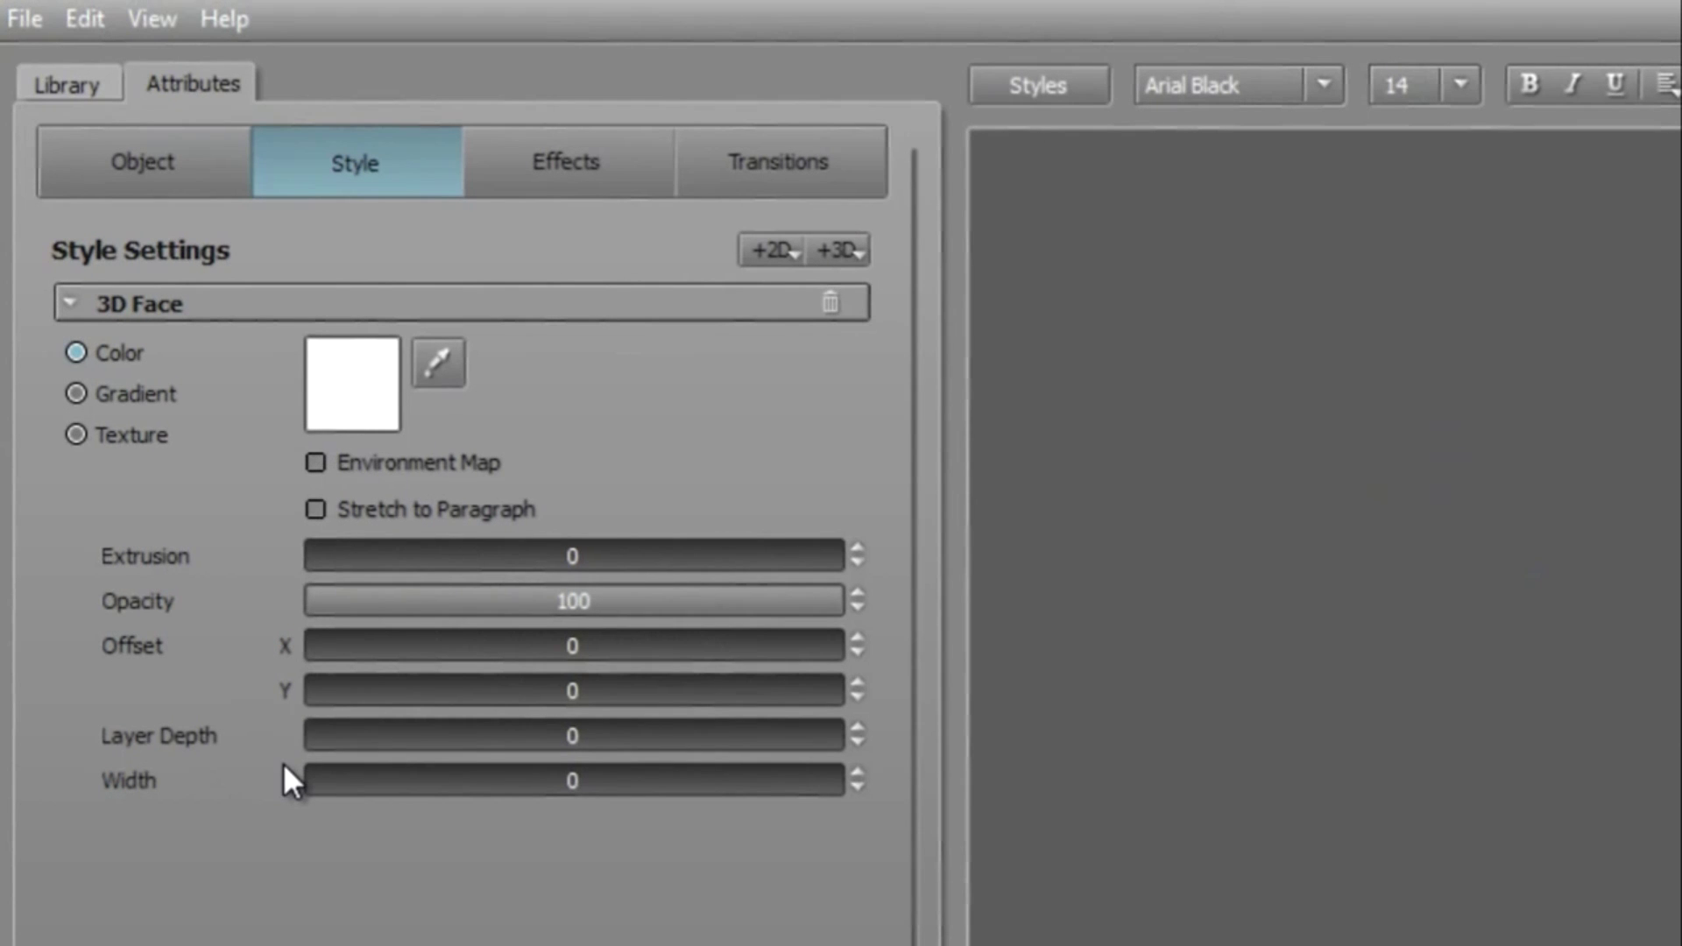
Step: Preview an Active Camera effect from the Starter Pack library on the Enter Text title
click(592, 151)
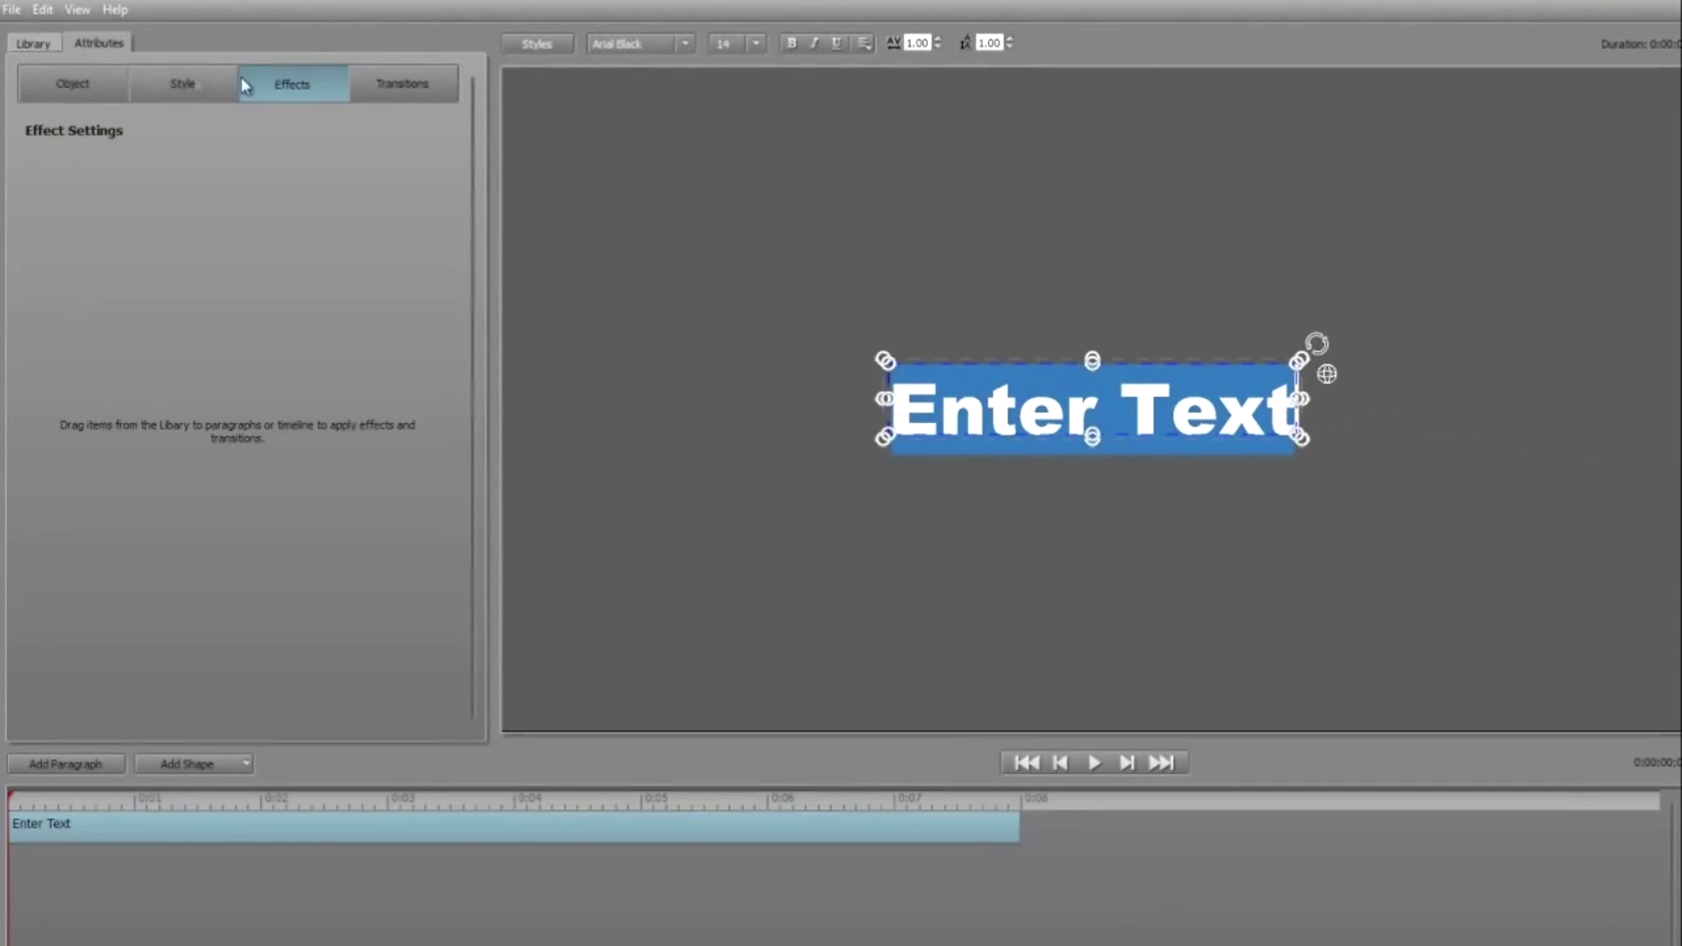
click(33, 43)
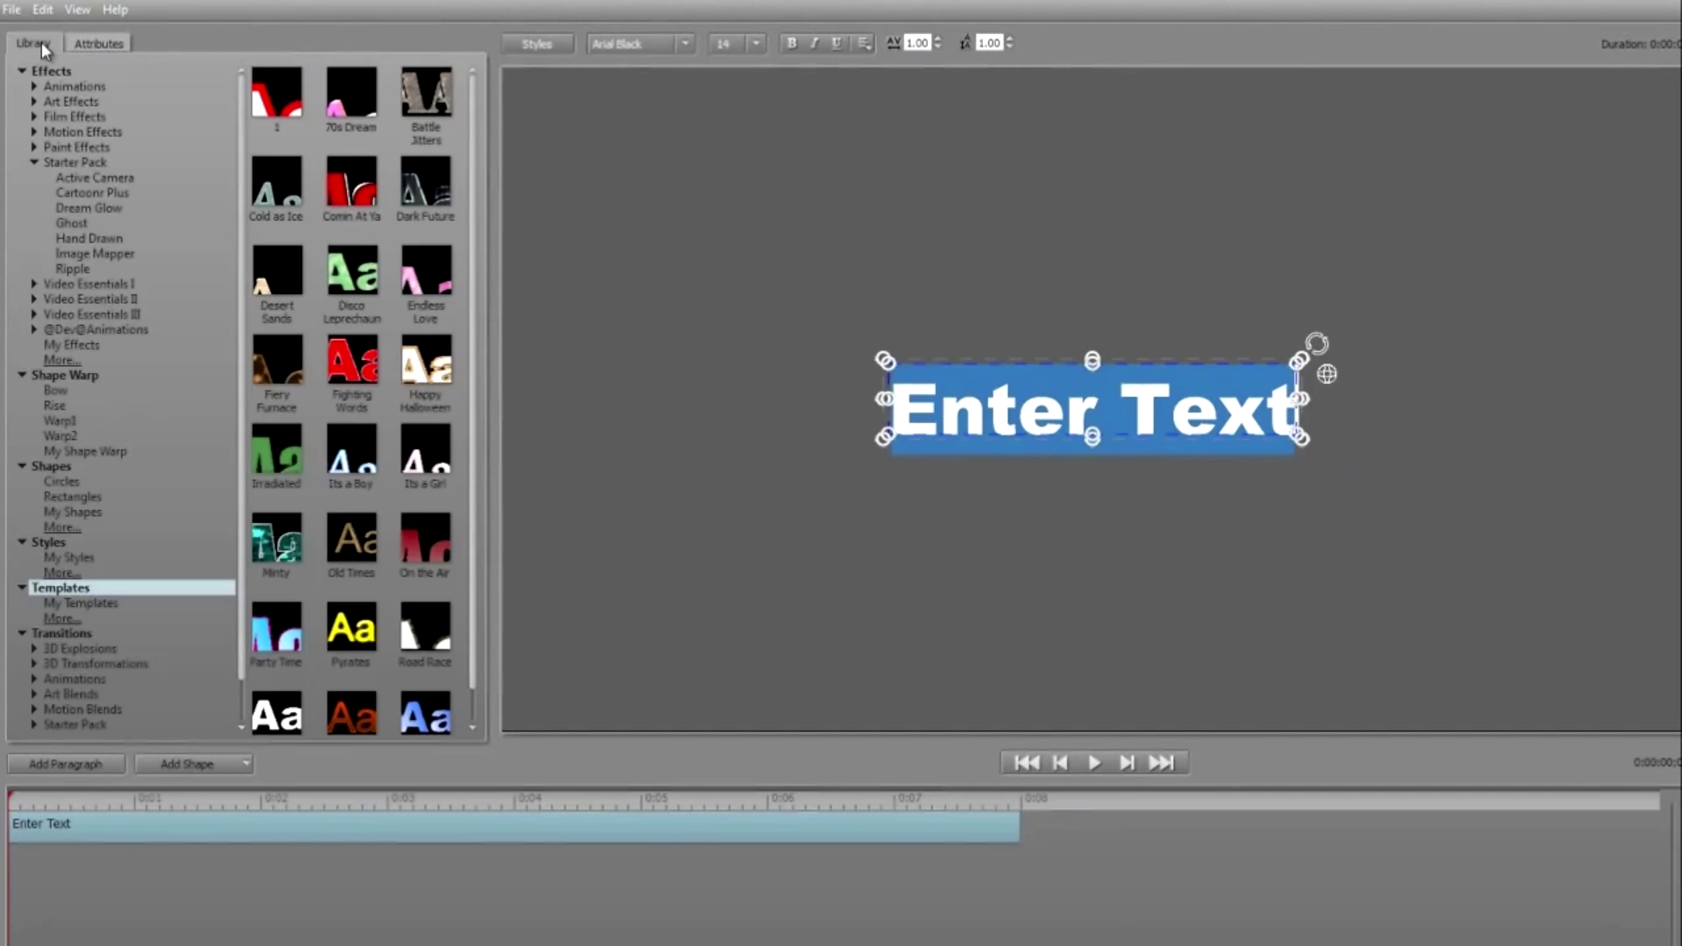
click(91, 176)
click(354, 103)
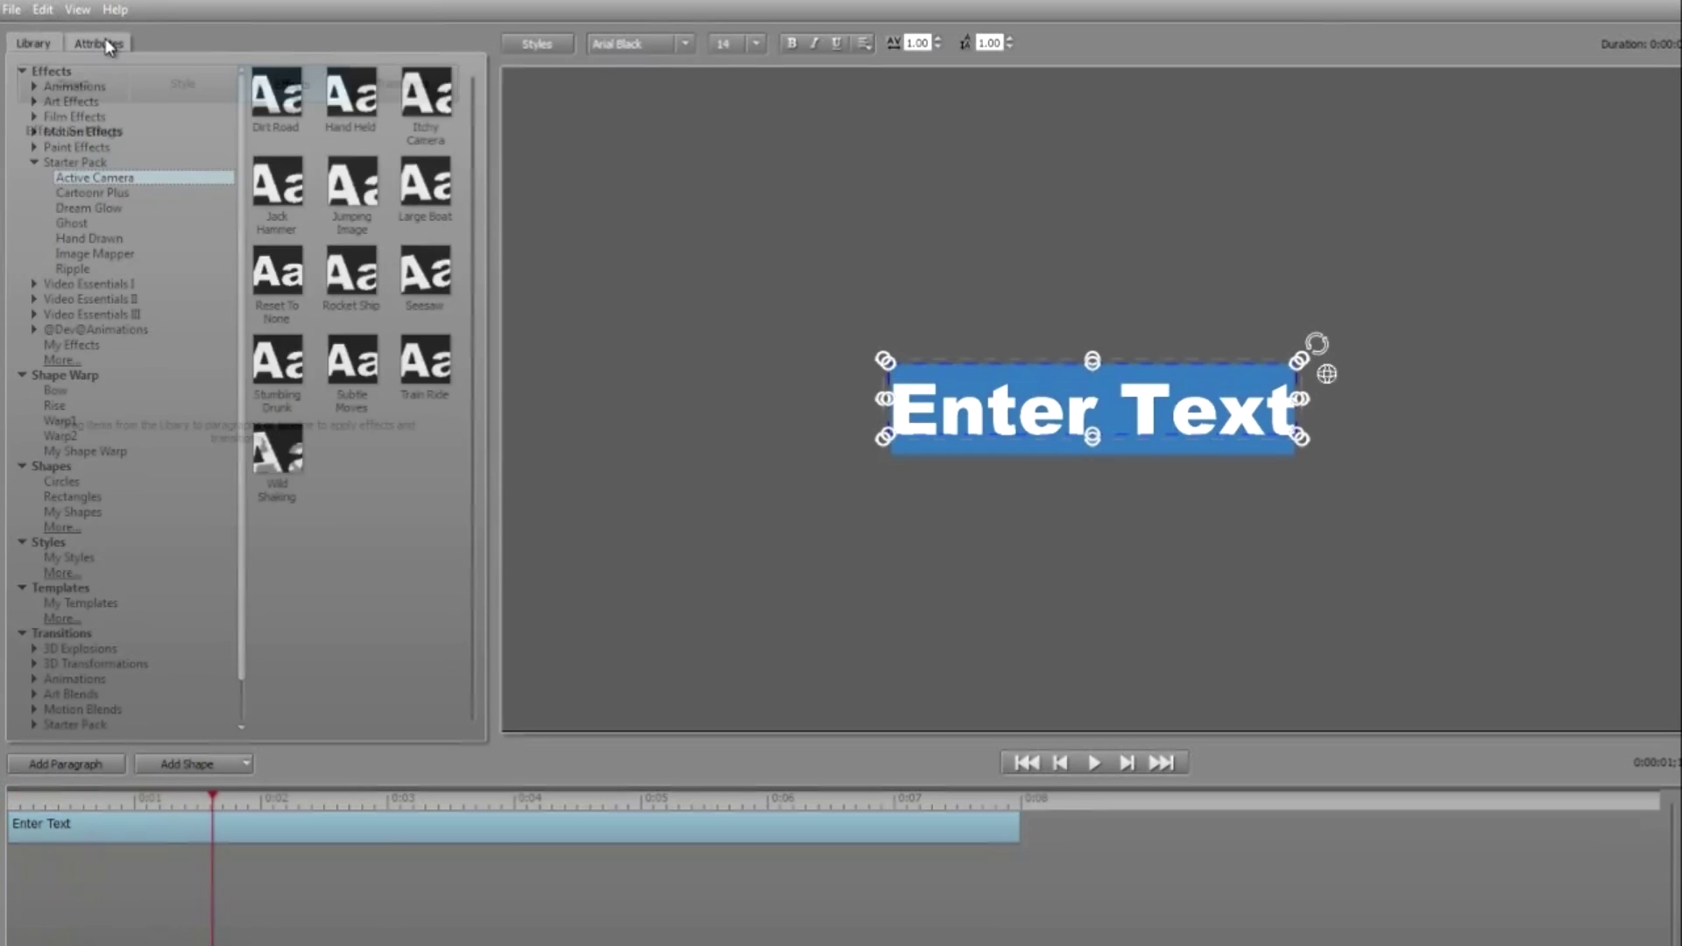
click(99, 43)
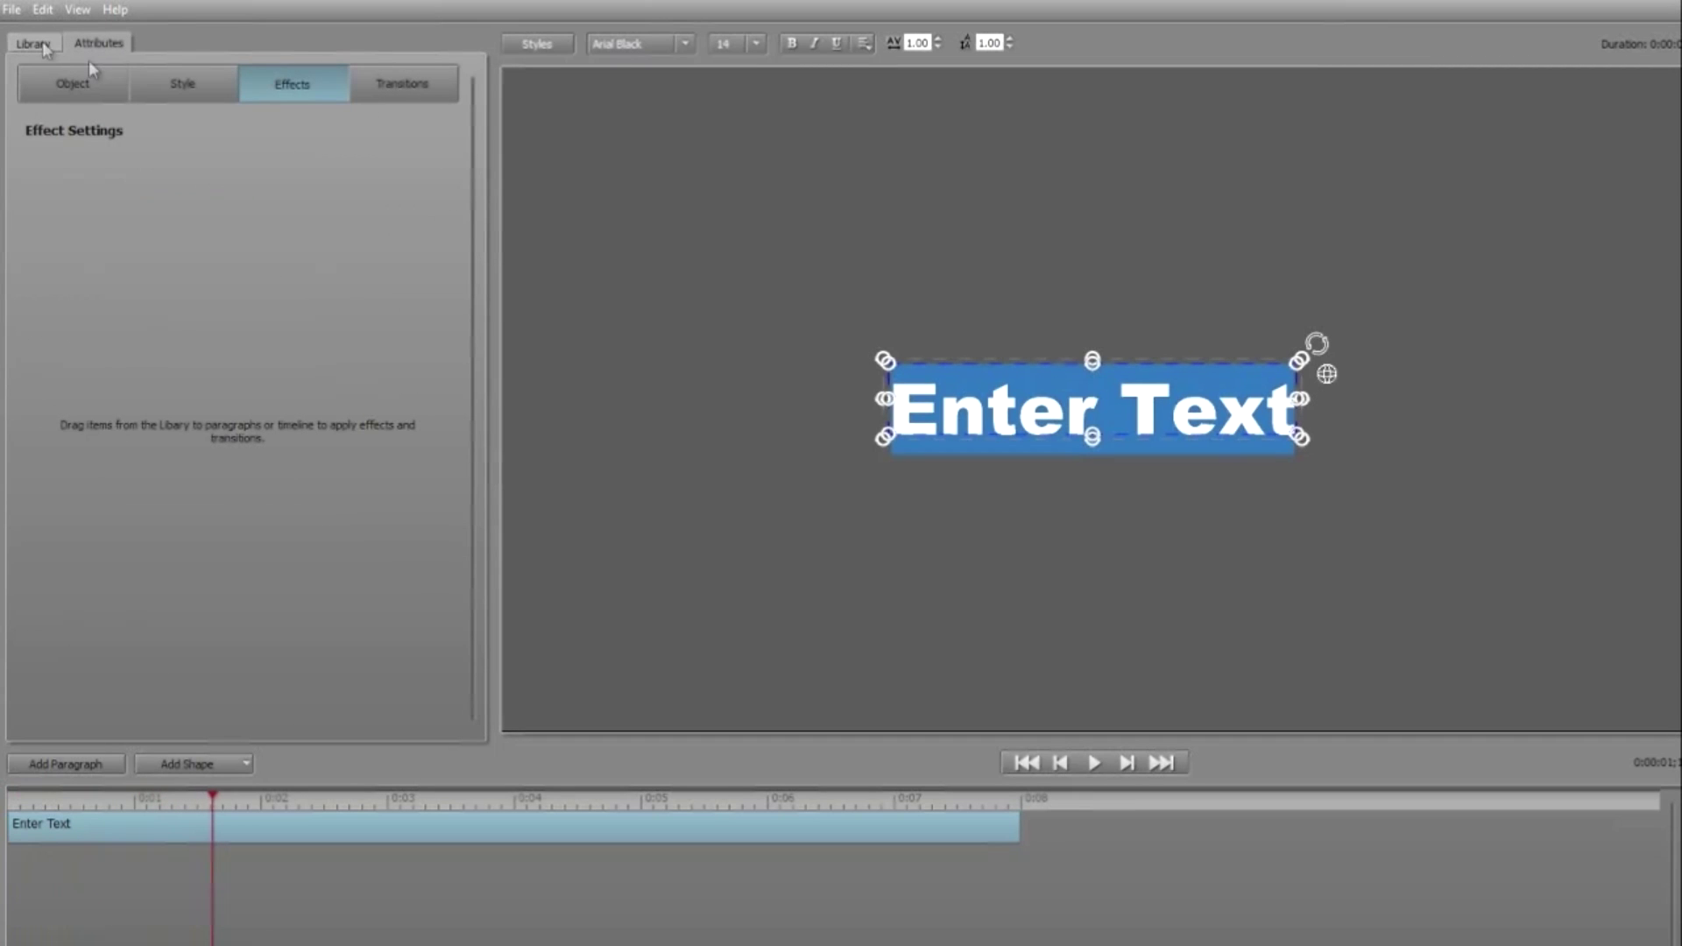
Step: Bring up the title's Transition Settings, glance at the library, and return to the transitions
click(377, 85)
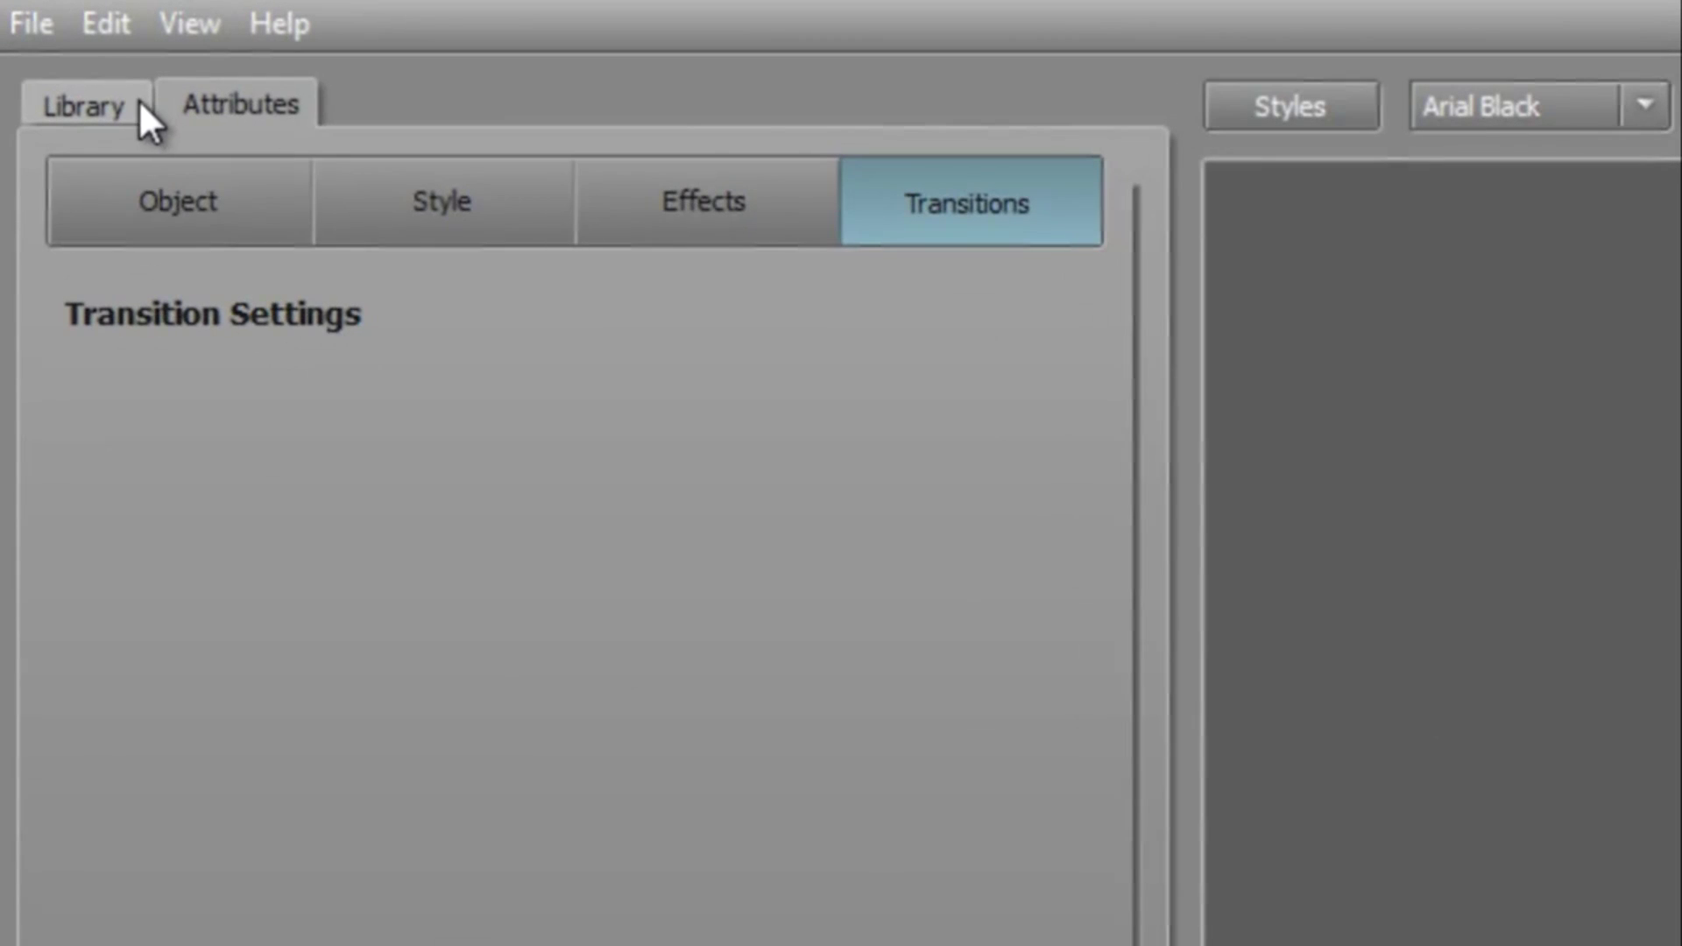
click(137, 101)
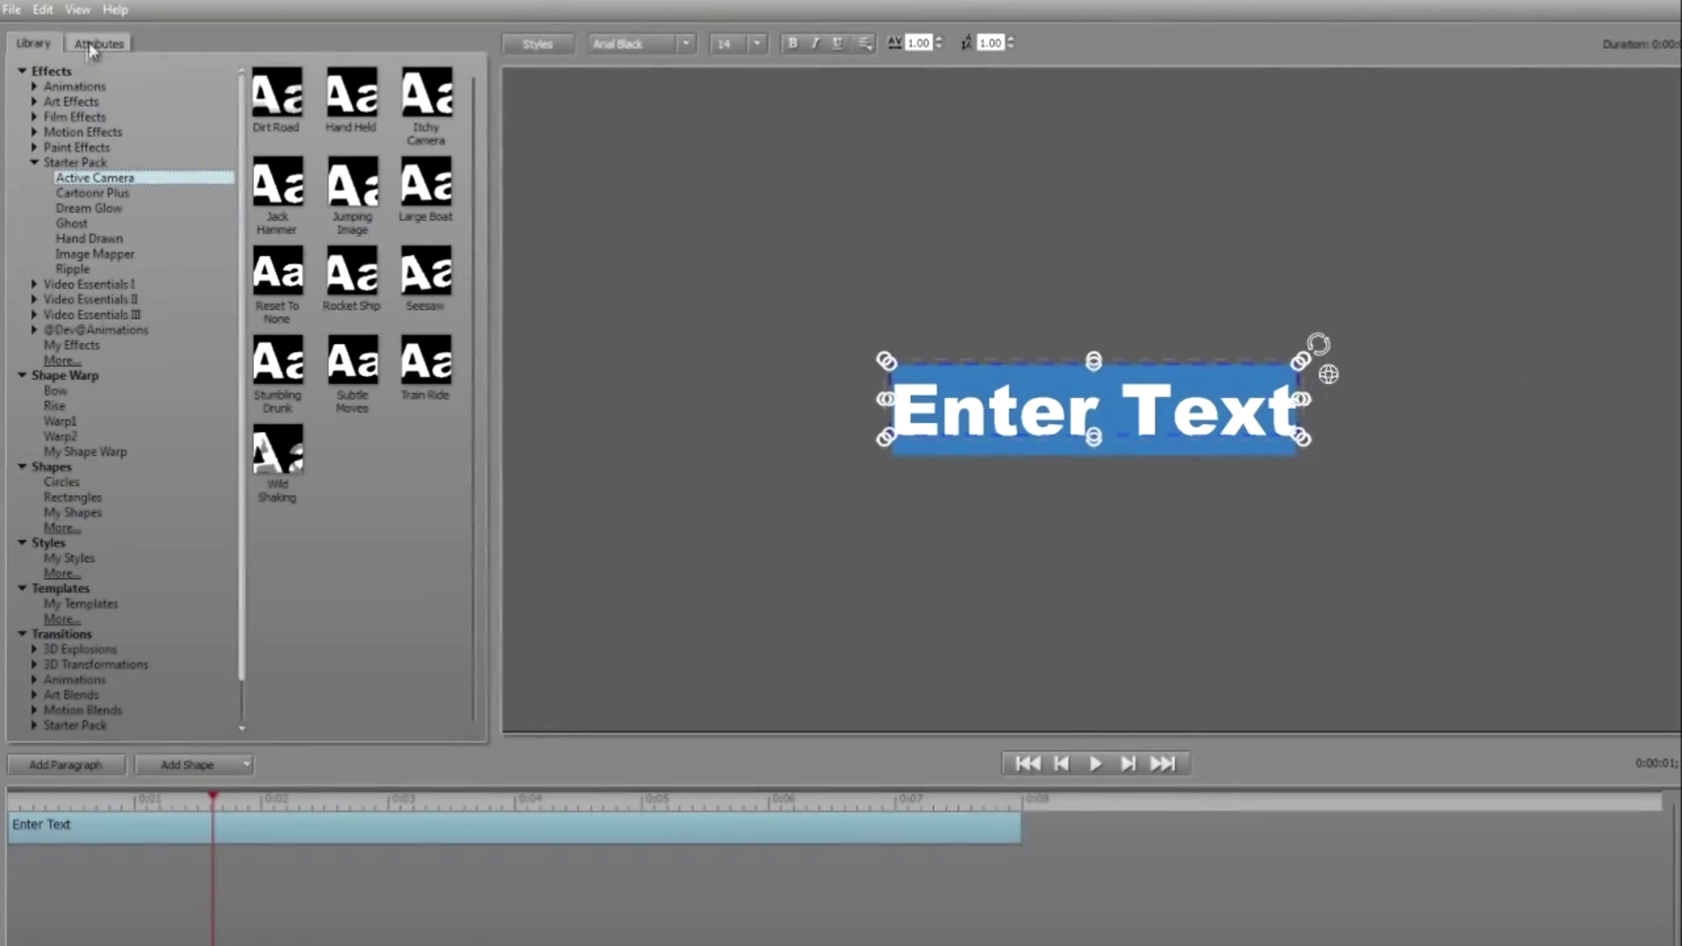
click(90, 40)
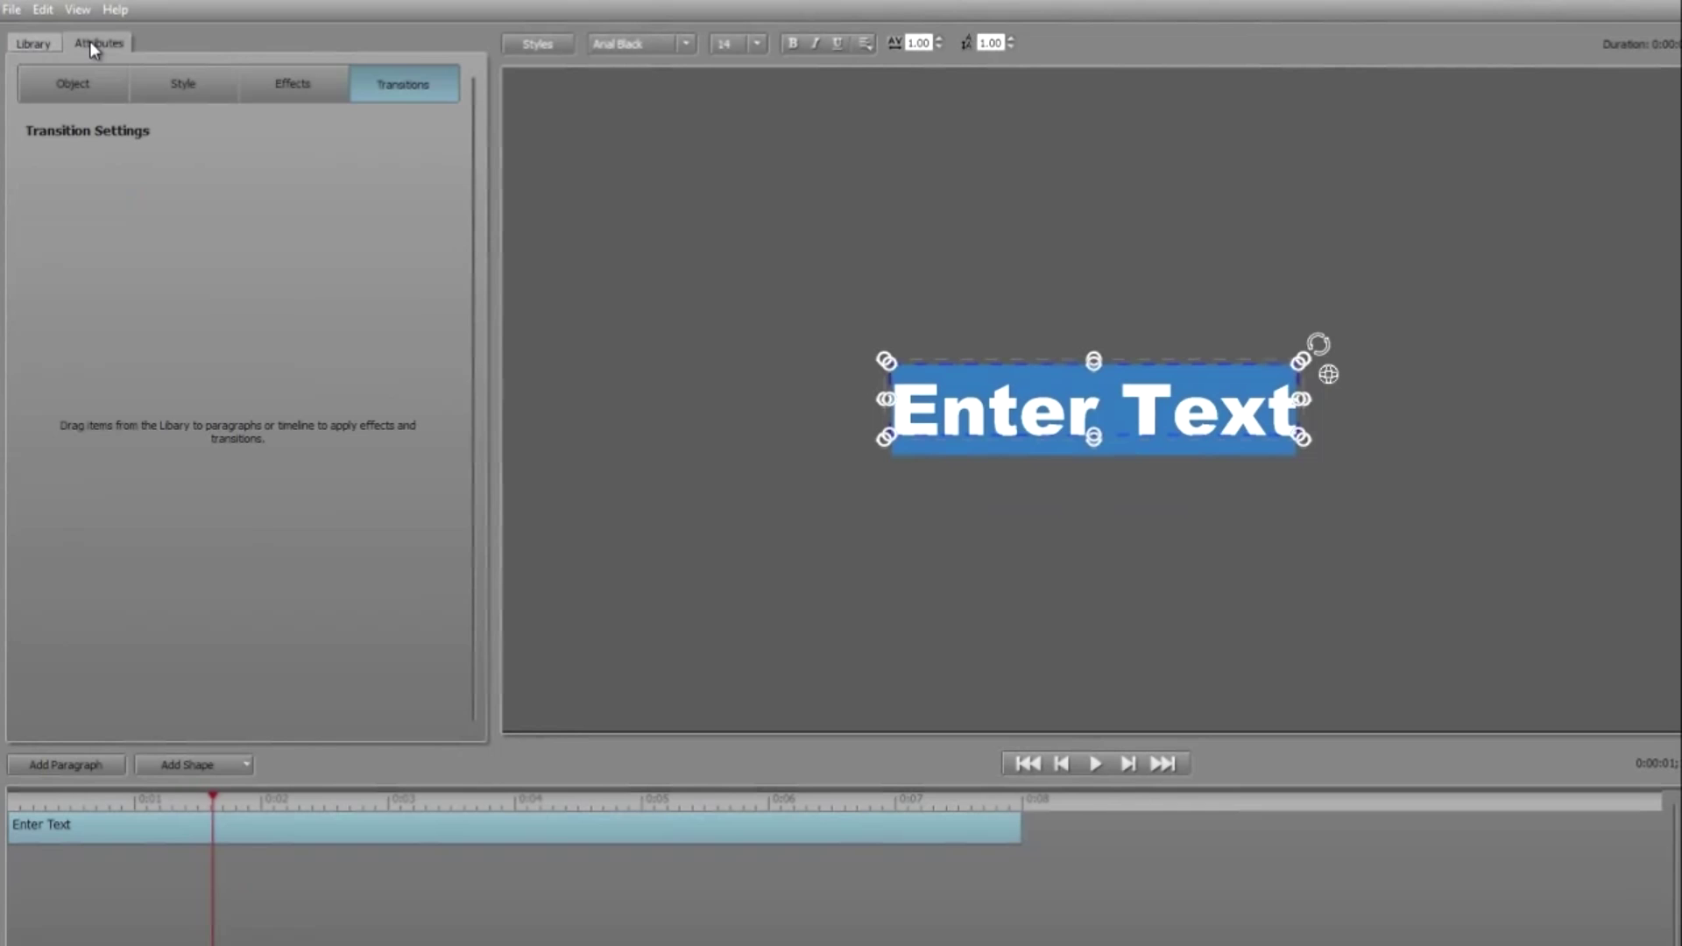
Step: Apply the Blue Chrome, Blue Star, Comin At Ya, Chrome, Burst and Diamond Plate styles in turn
click(32, 42)
click(40, 545)
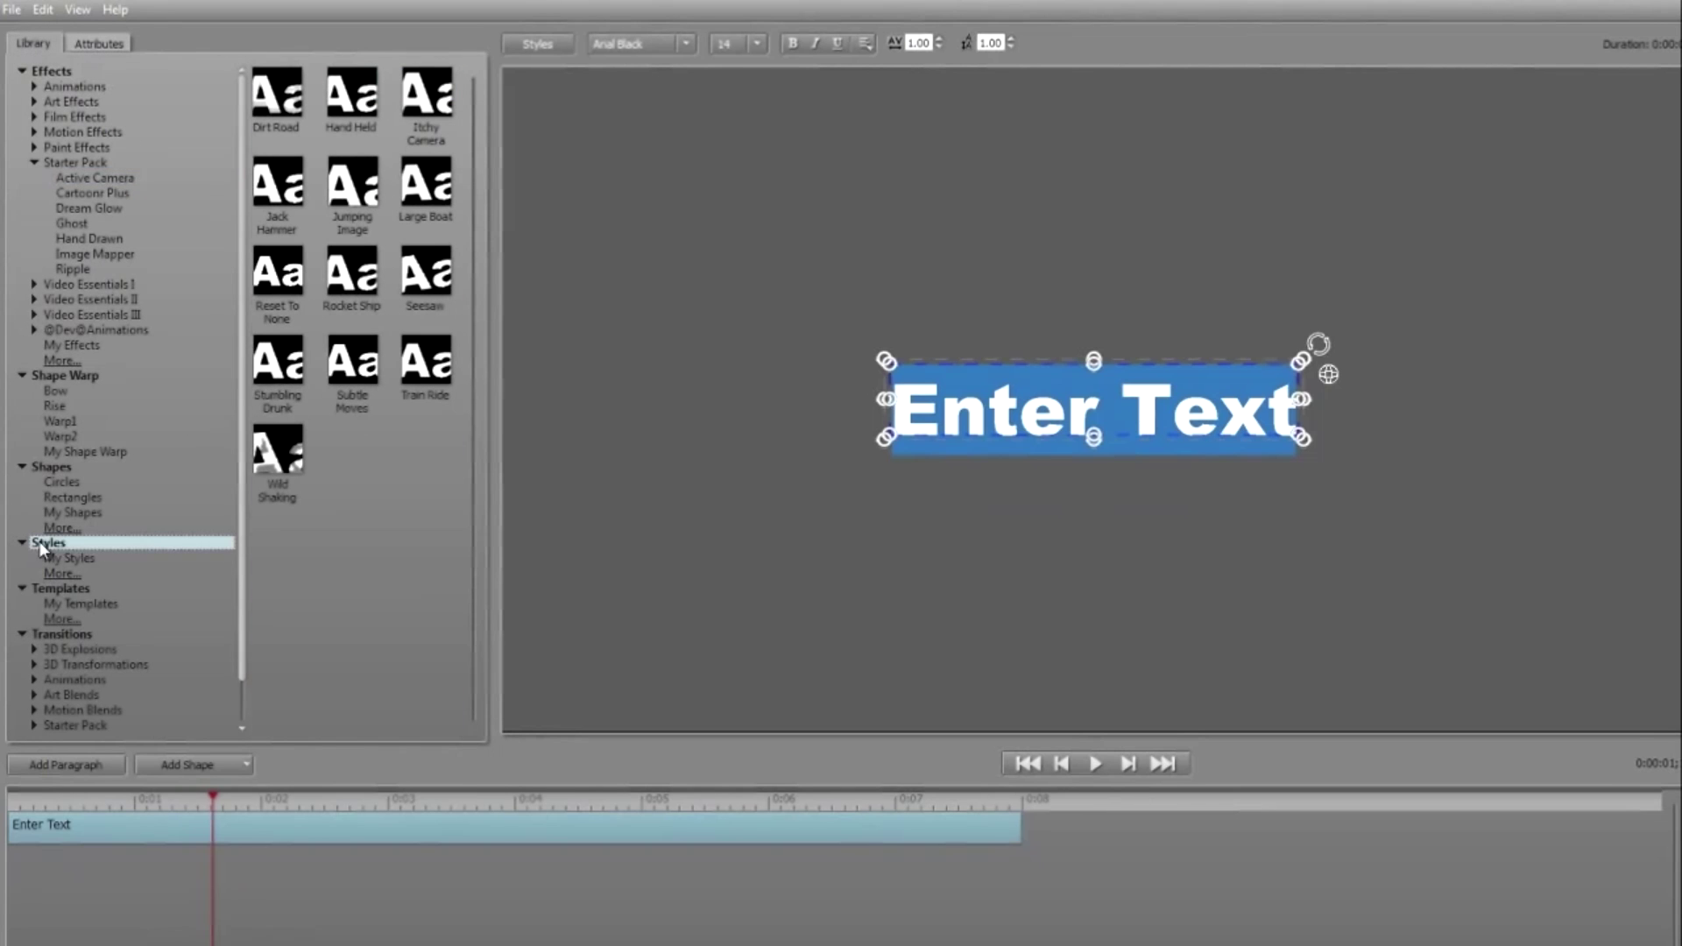
click(360, 102)
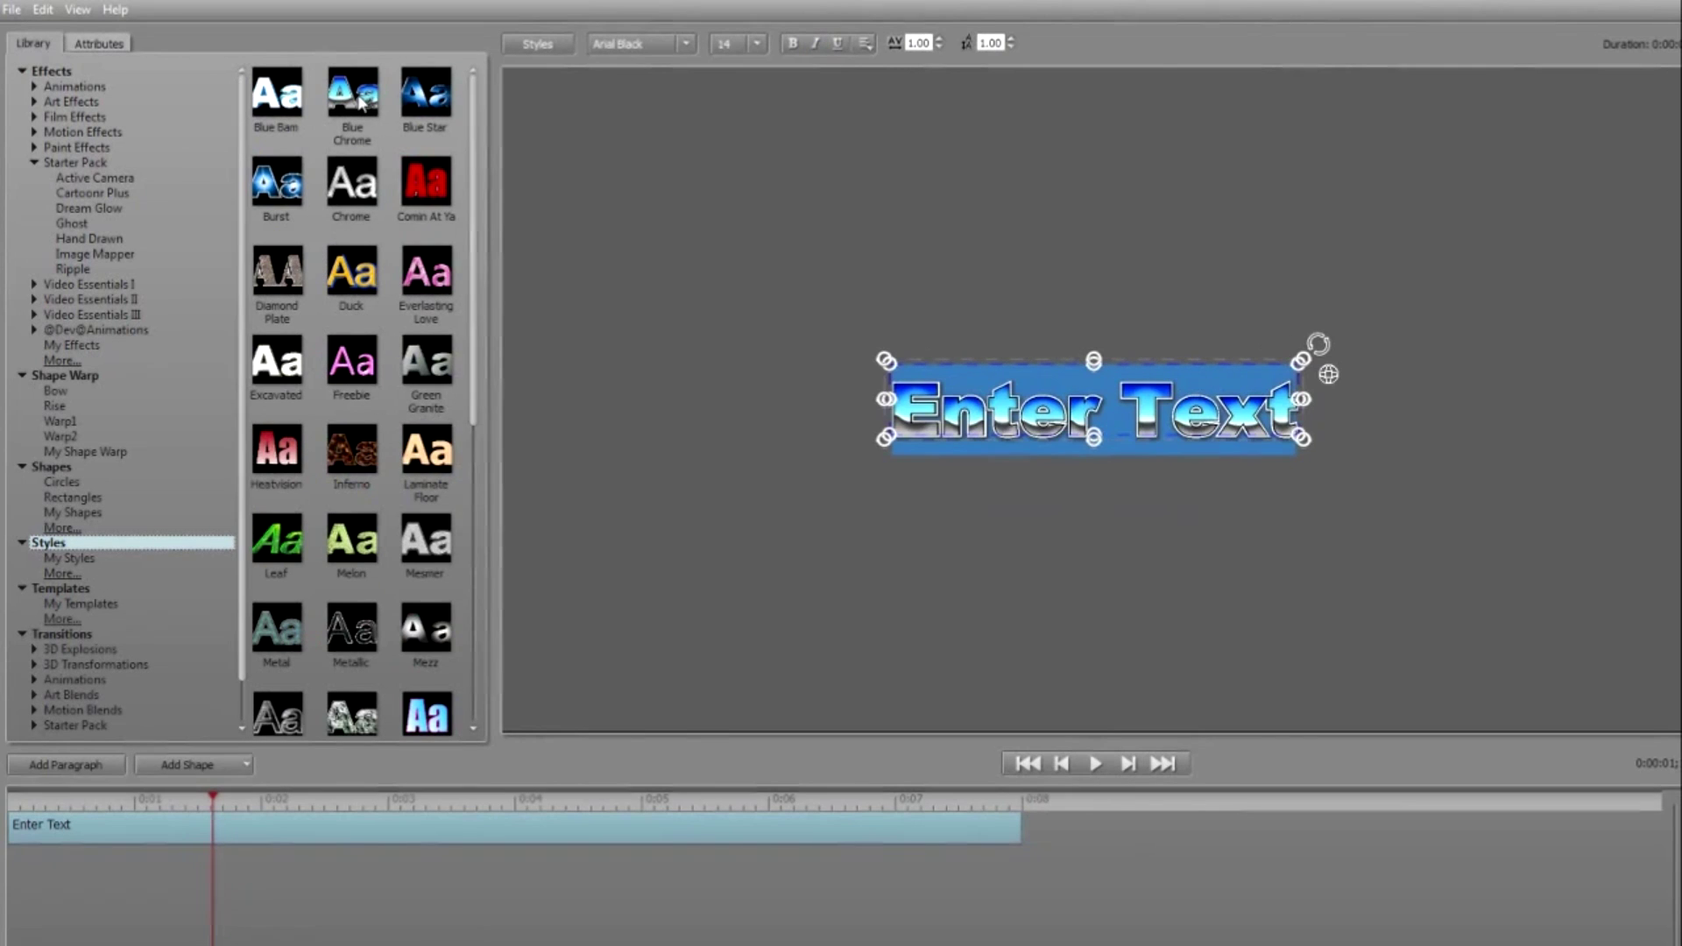
click(429, 99)
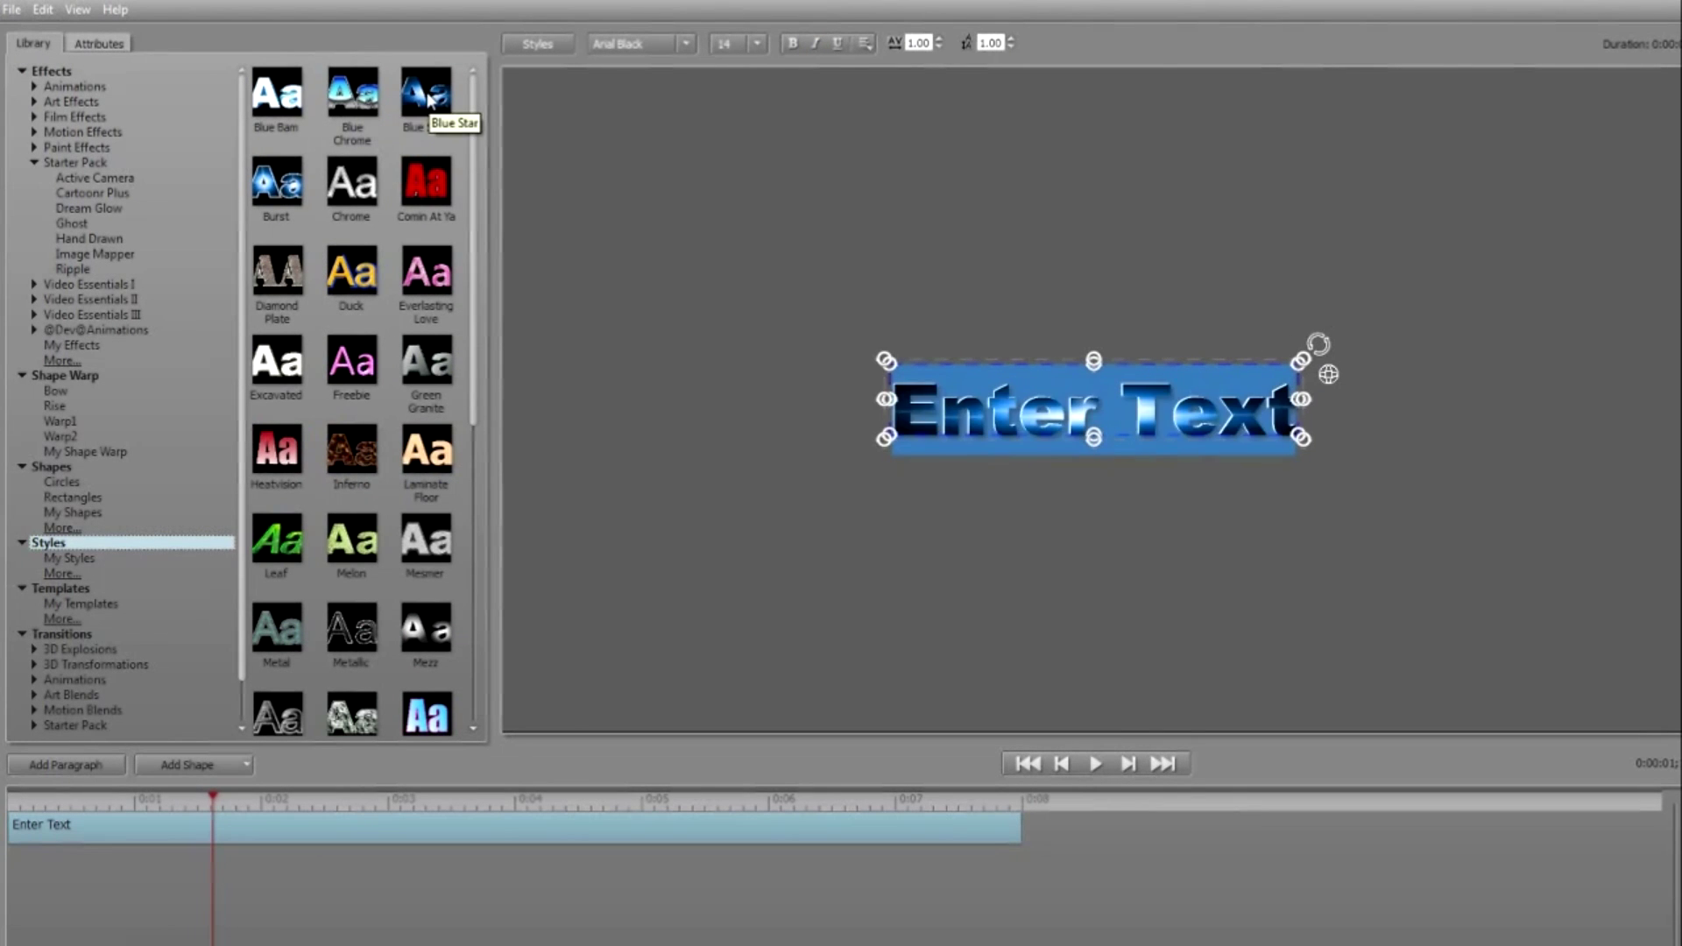
click(438, 198)
click(359, 198)
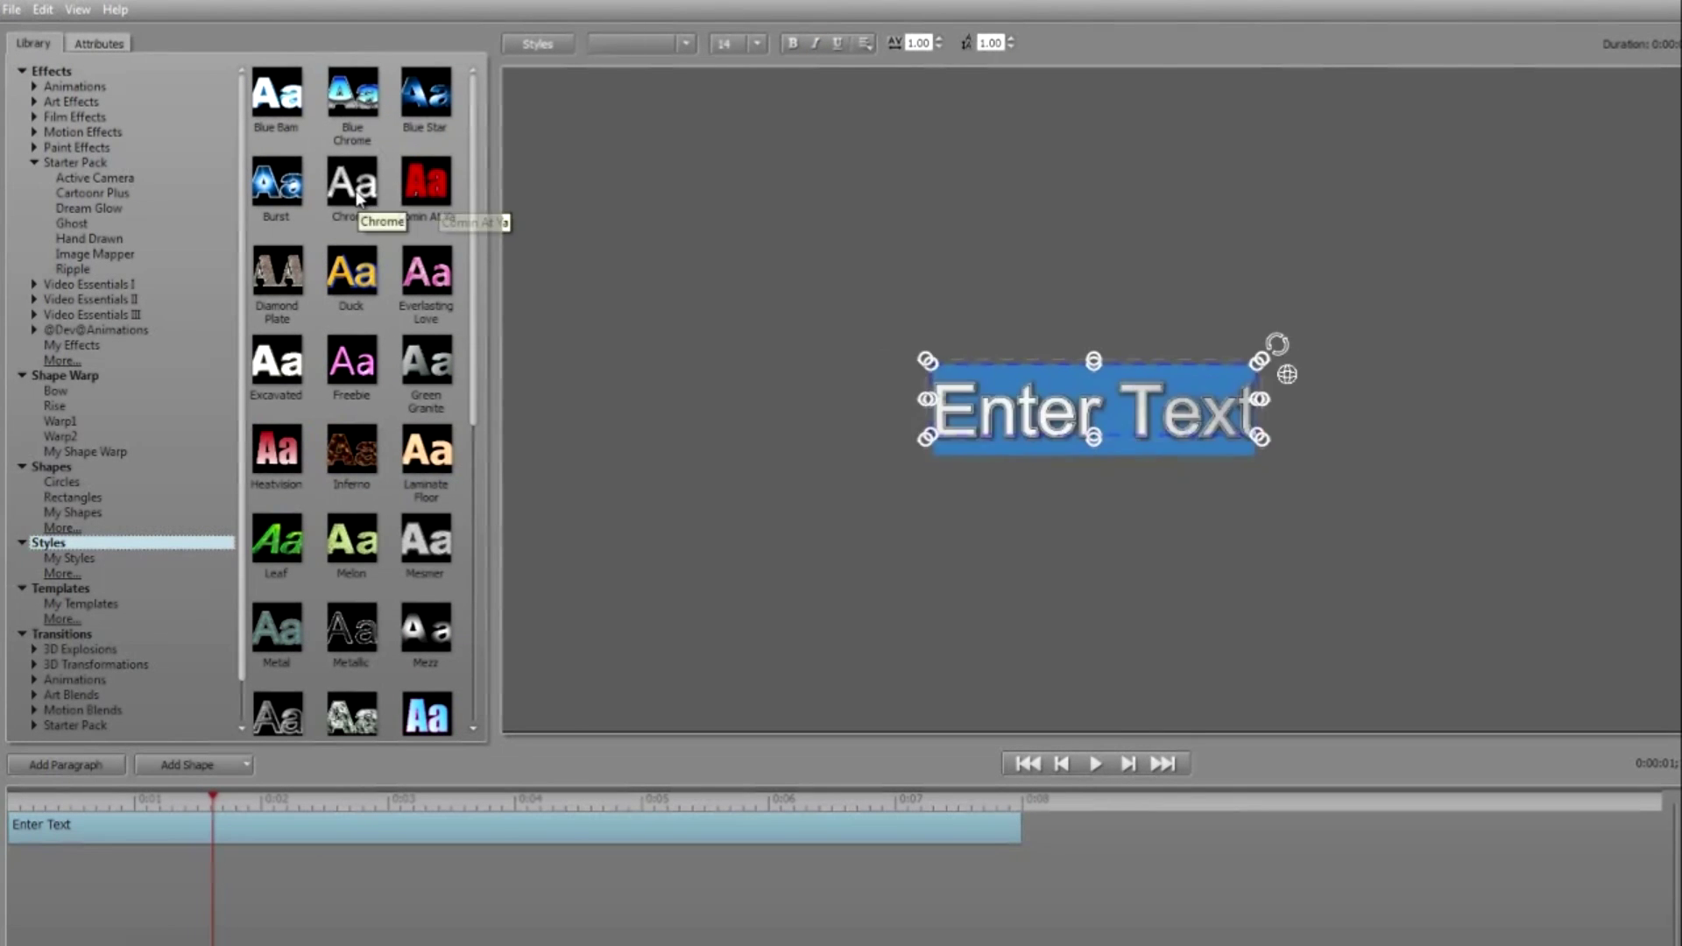
click(285, 195)
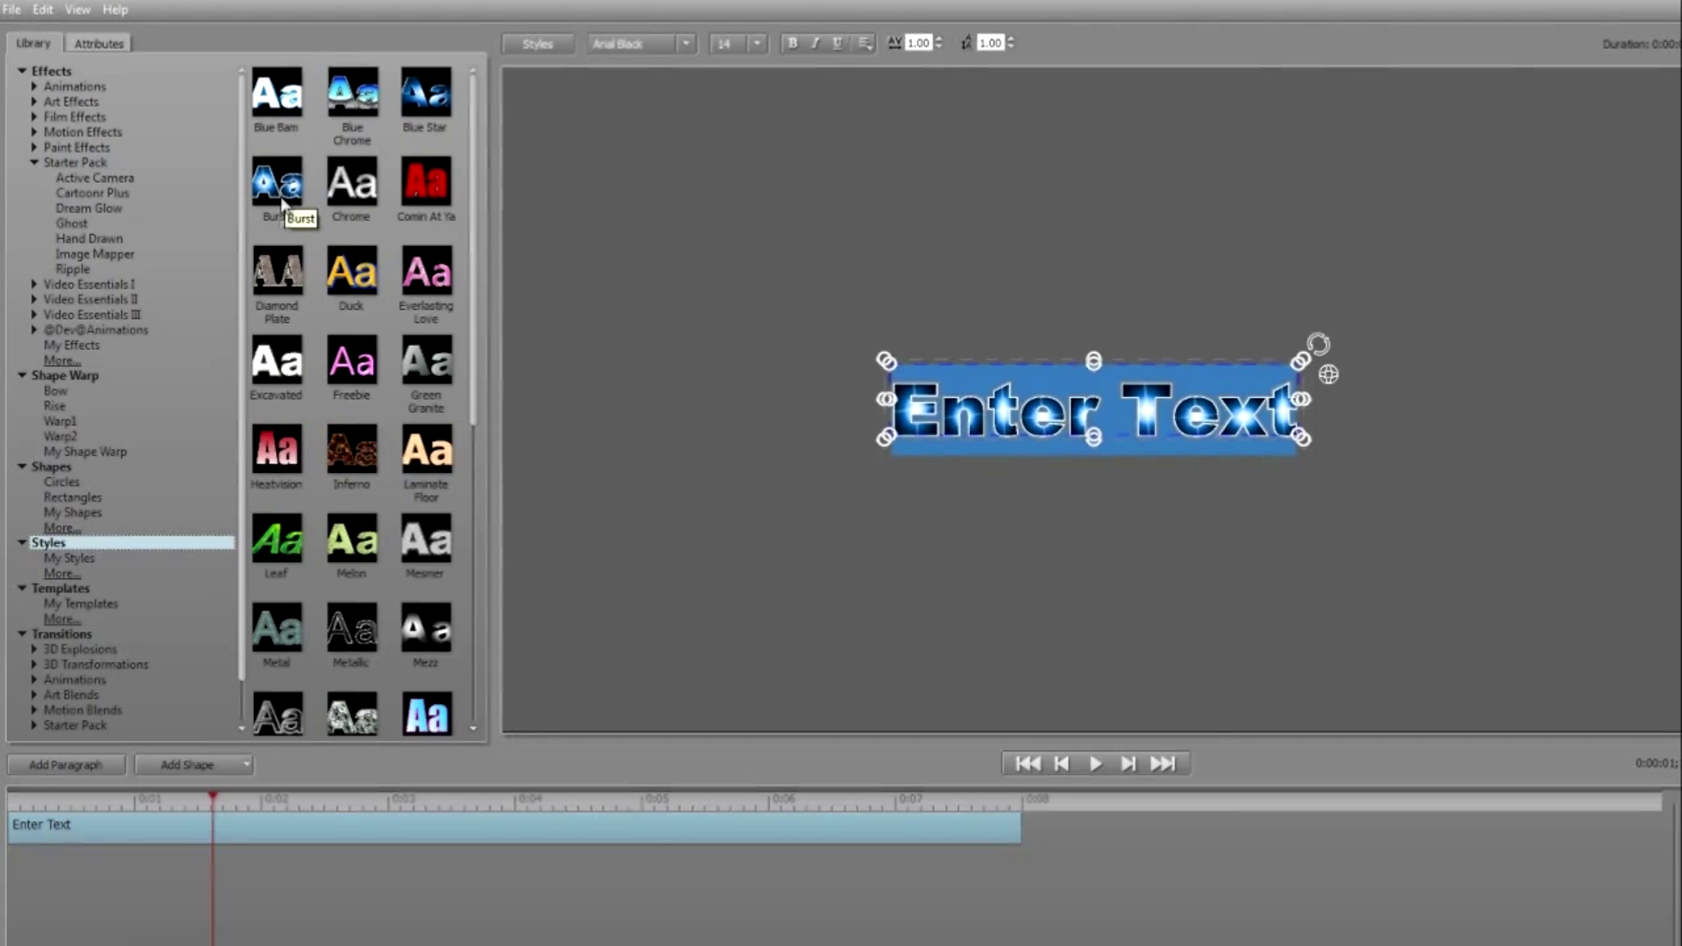
click(284, 287)
Step: Try the Duck, Everlasting Love, Green Granite, Laminate Floor, Mesmer and Melon styles, then show Templates
click(350, 282)
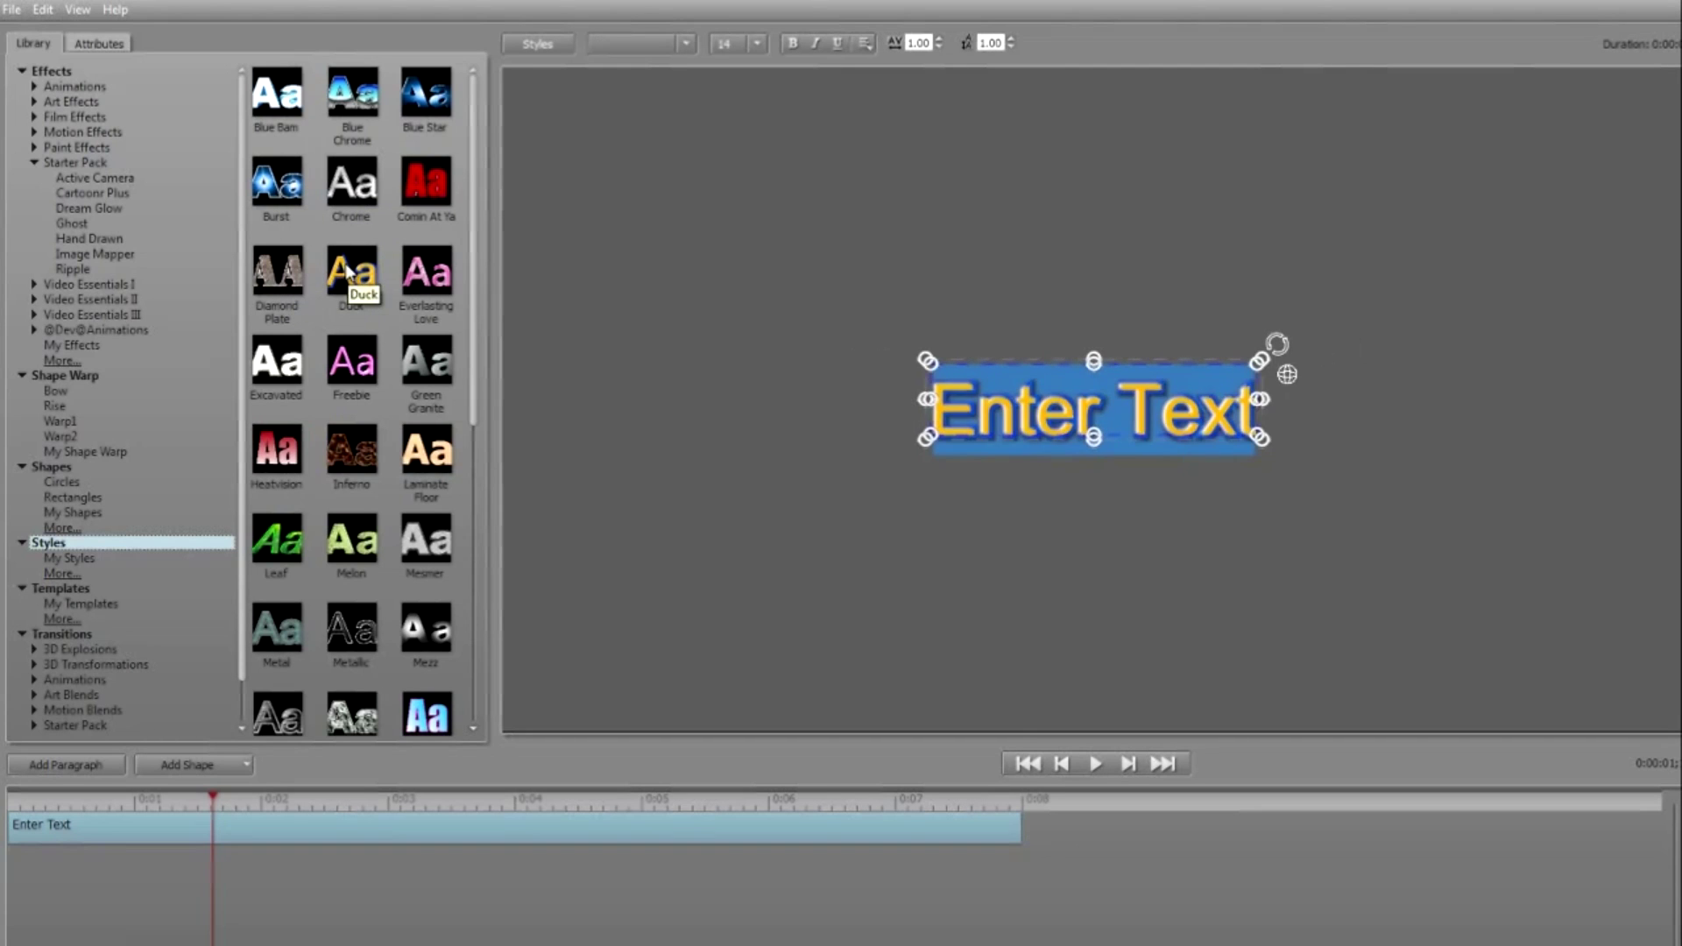
click(429, 272)
click(422, 376)
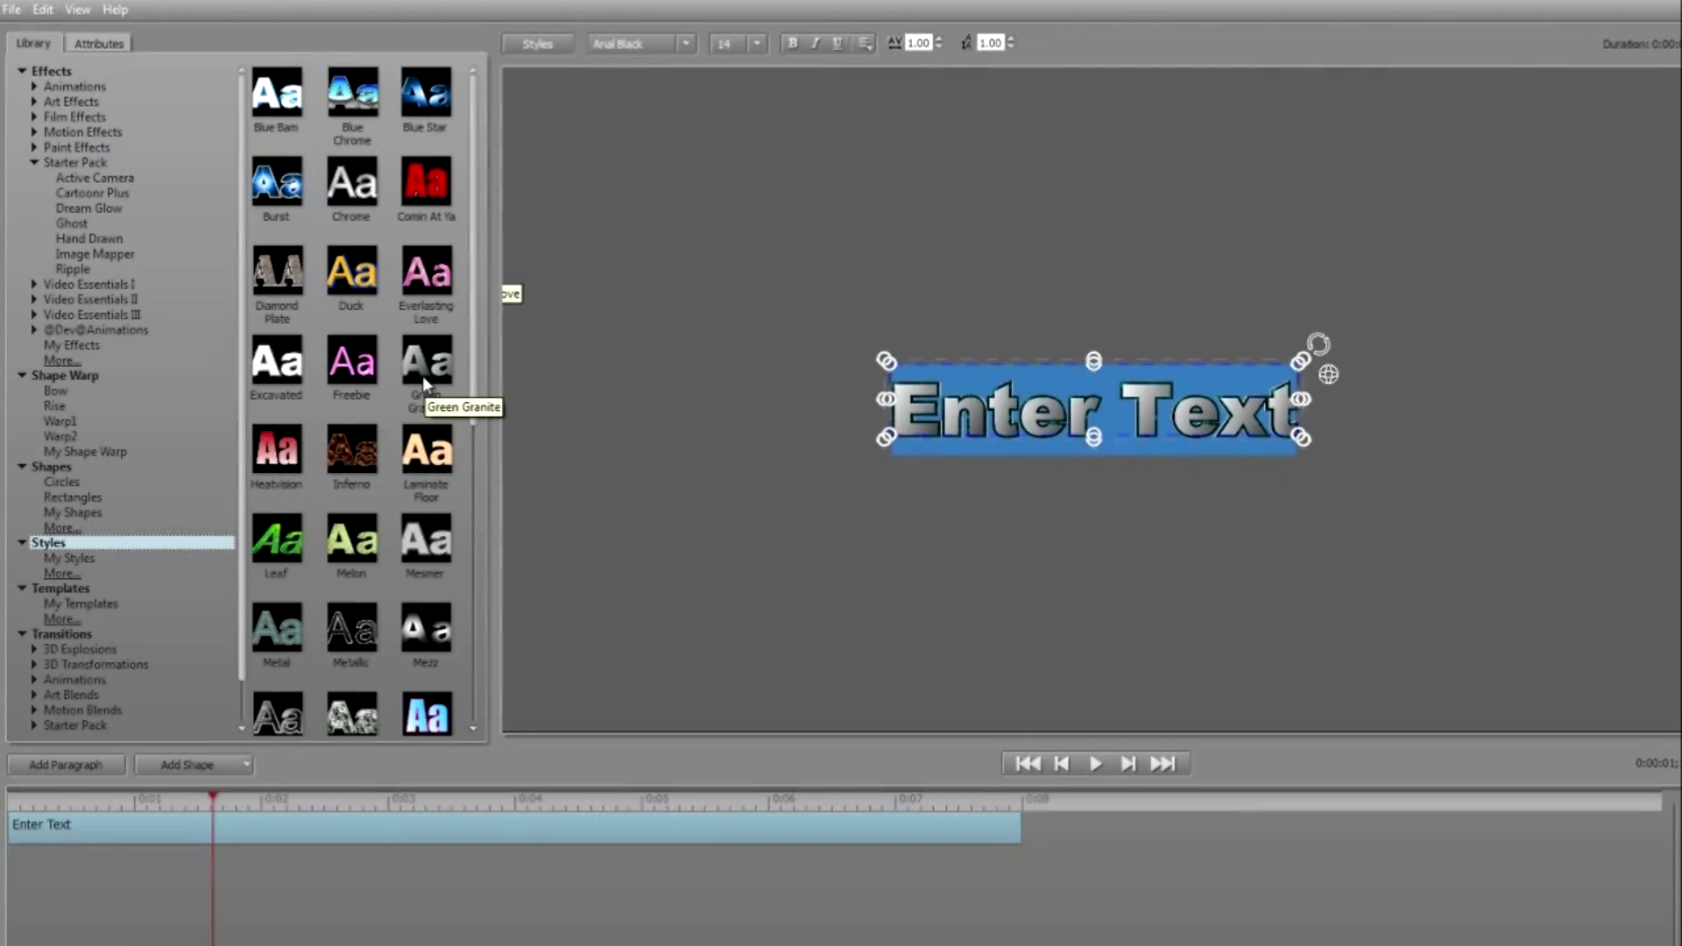
click(427, 461)
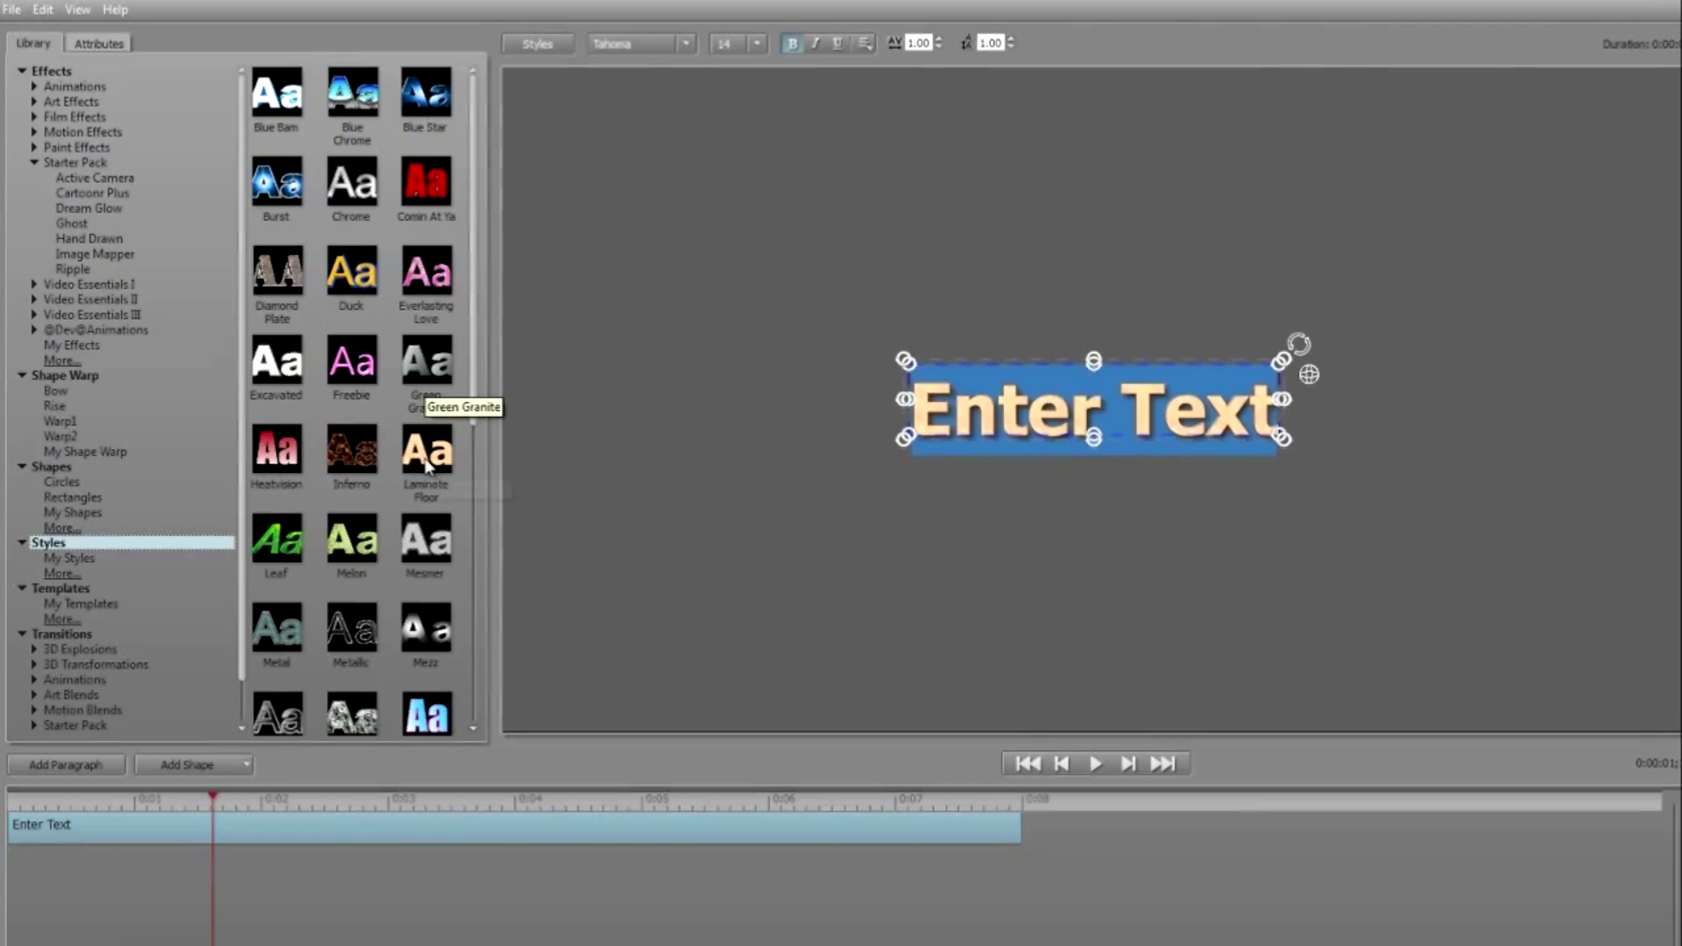
click(427, 548)
click(351, 550)
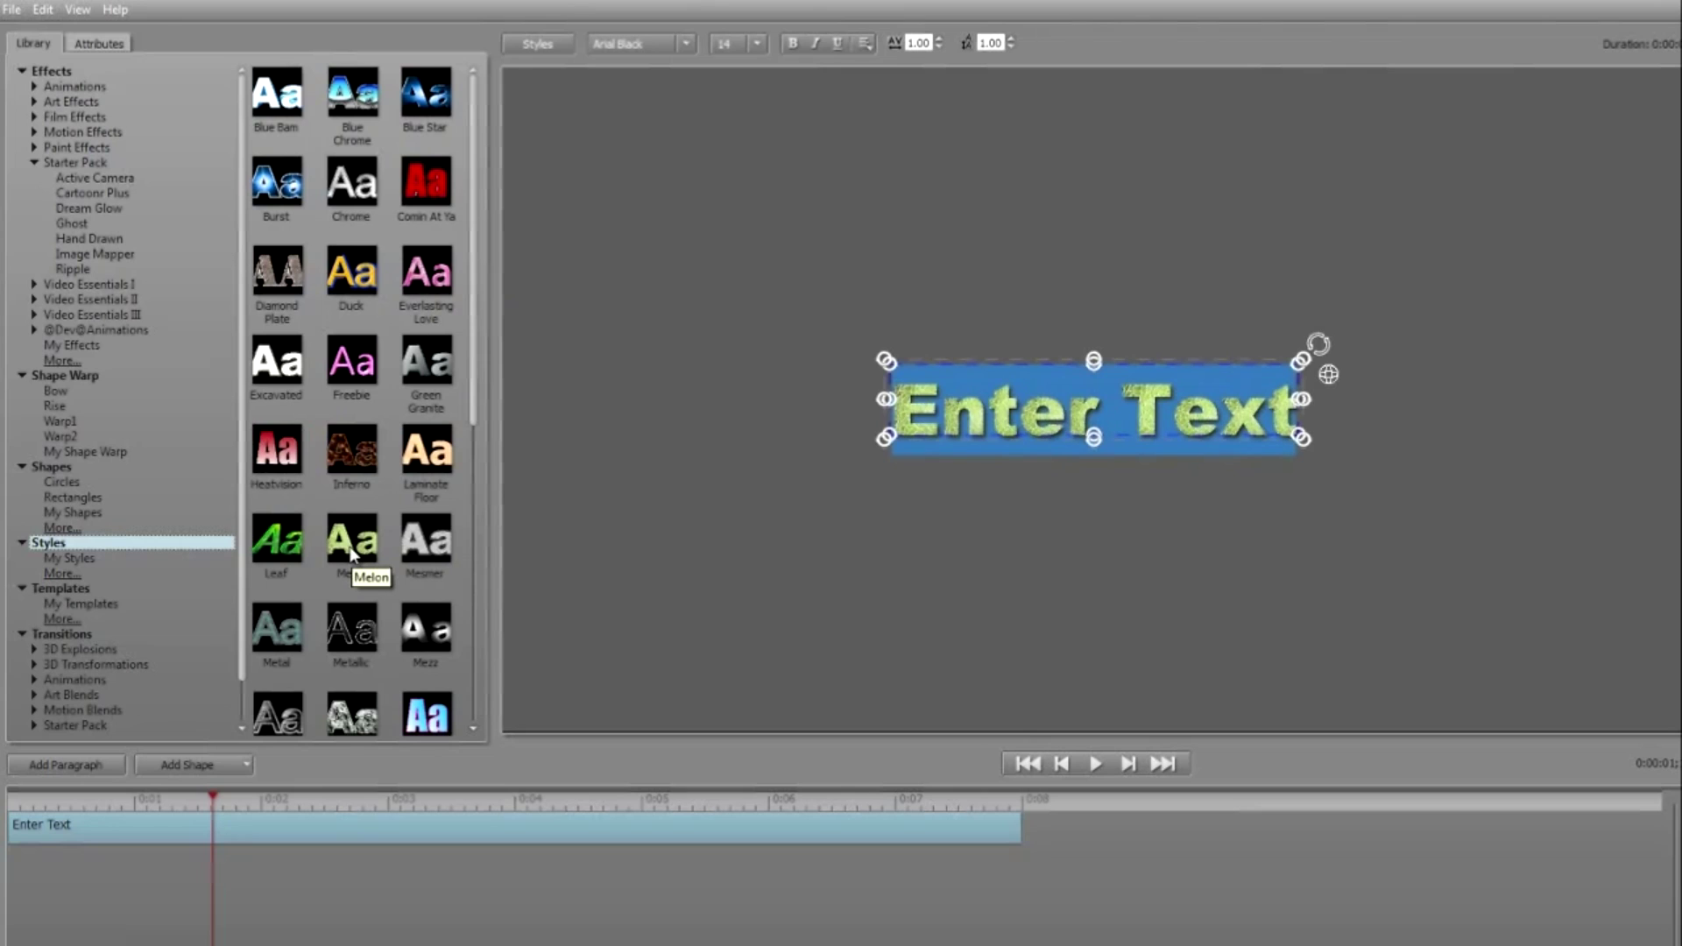
click(78, 592)
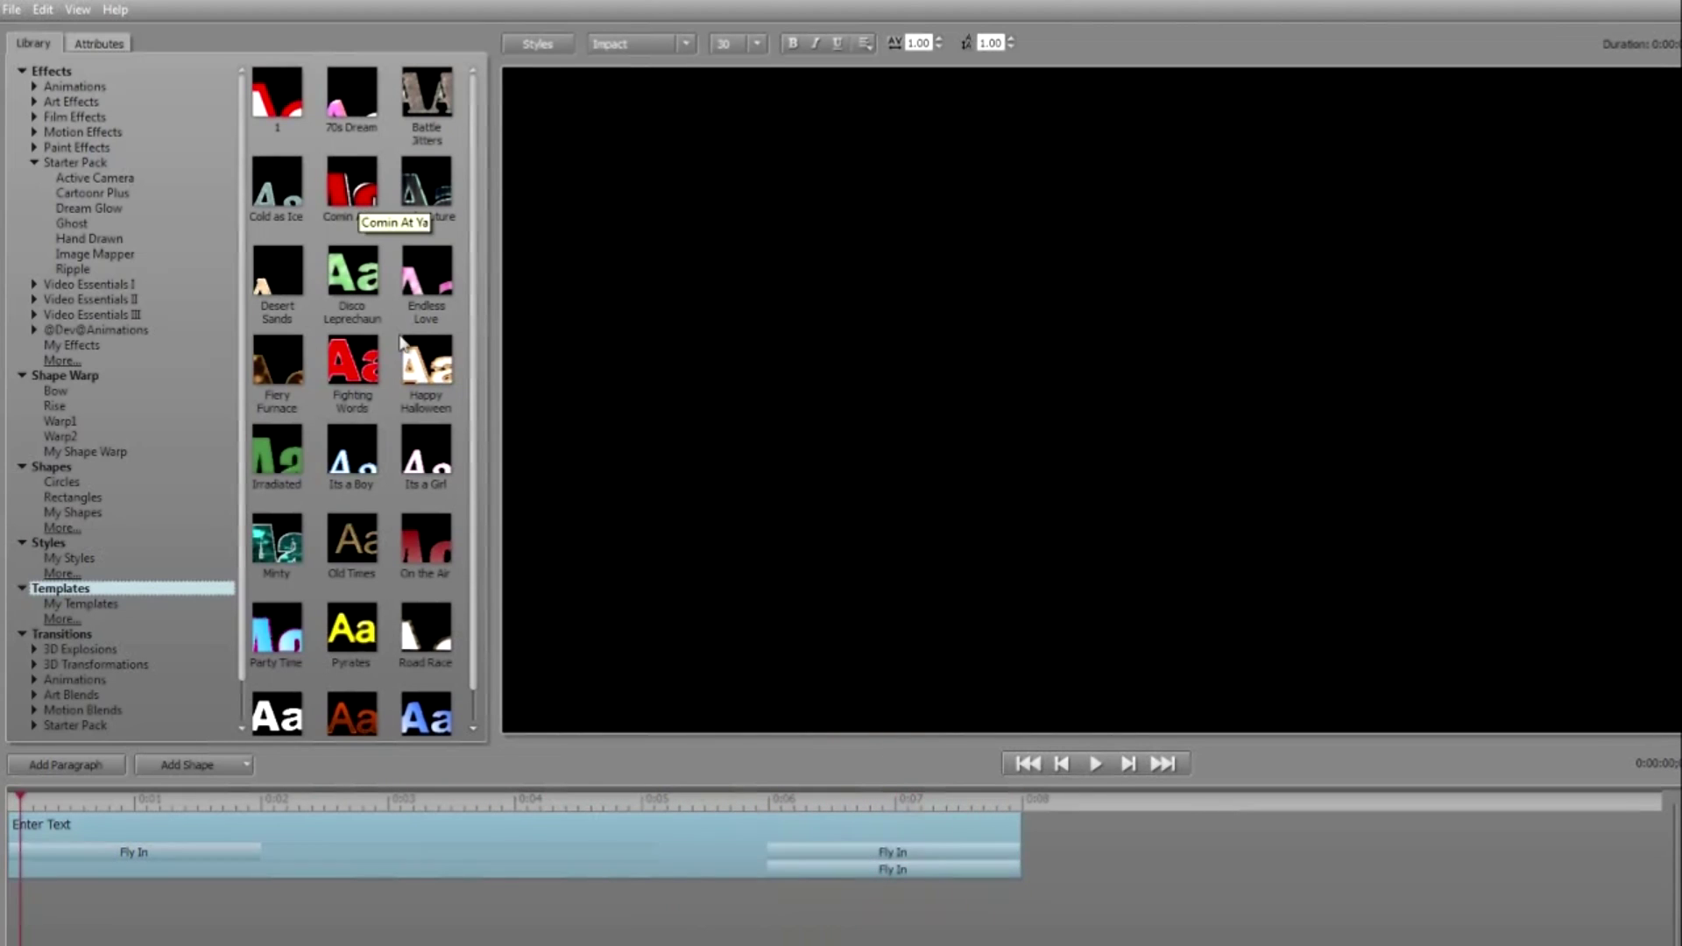
mouse_move(426, 386)
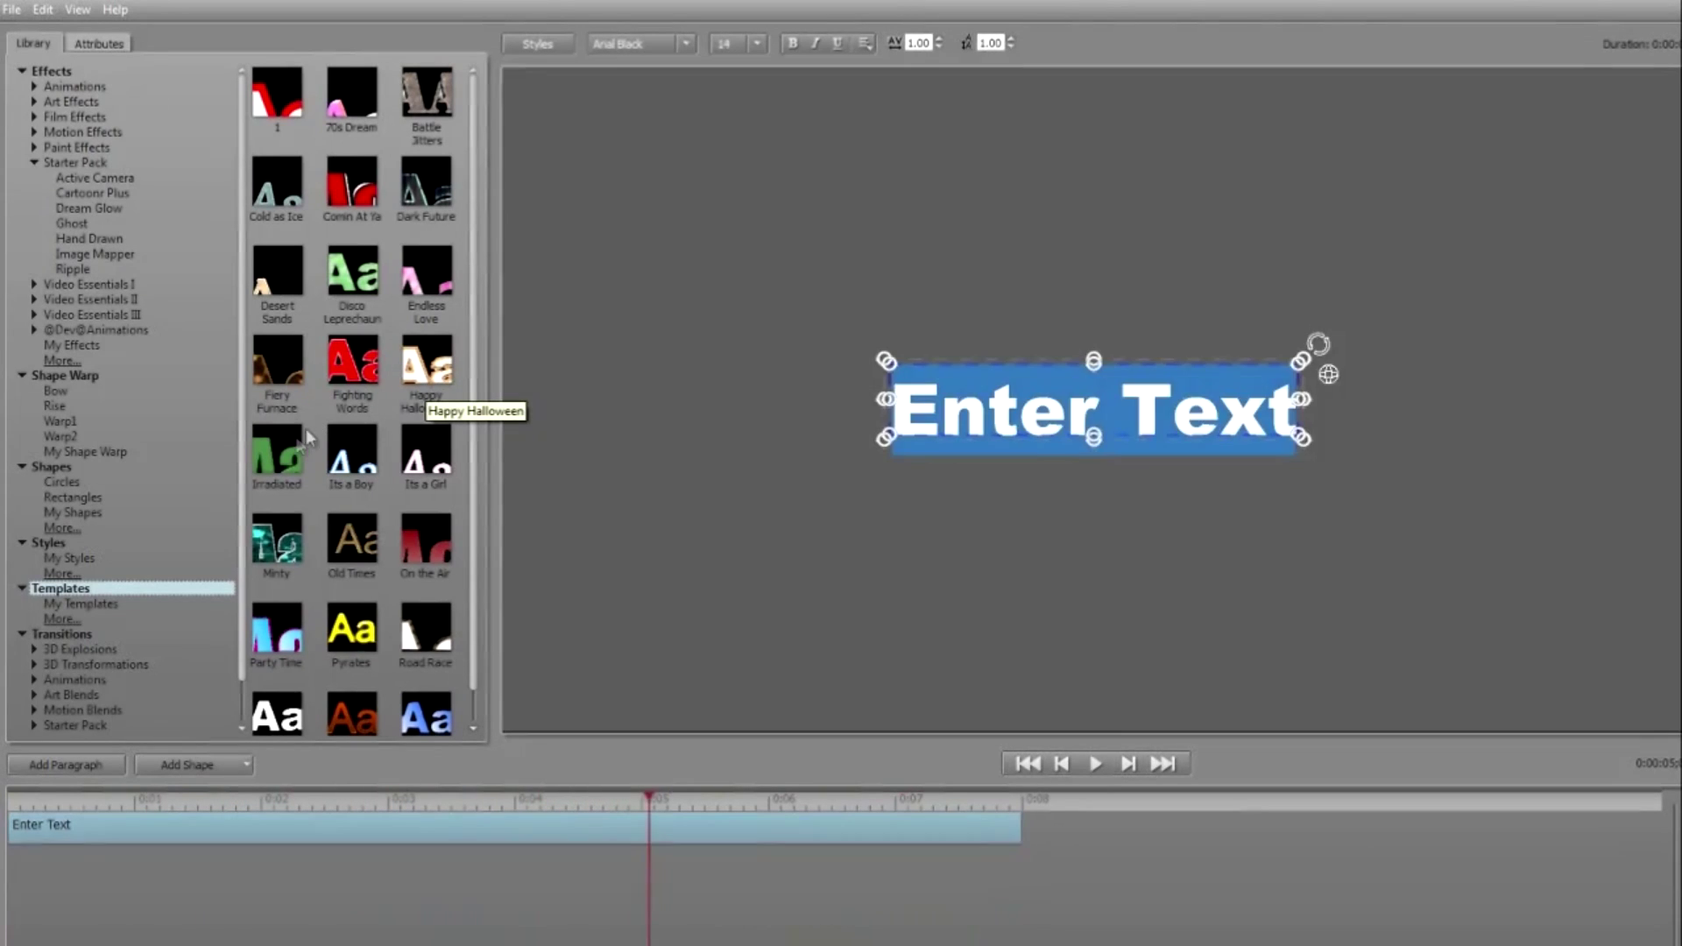
mouse_move(298, 440)
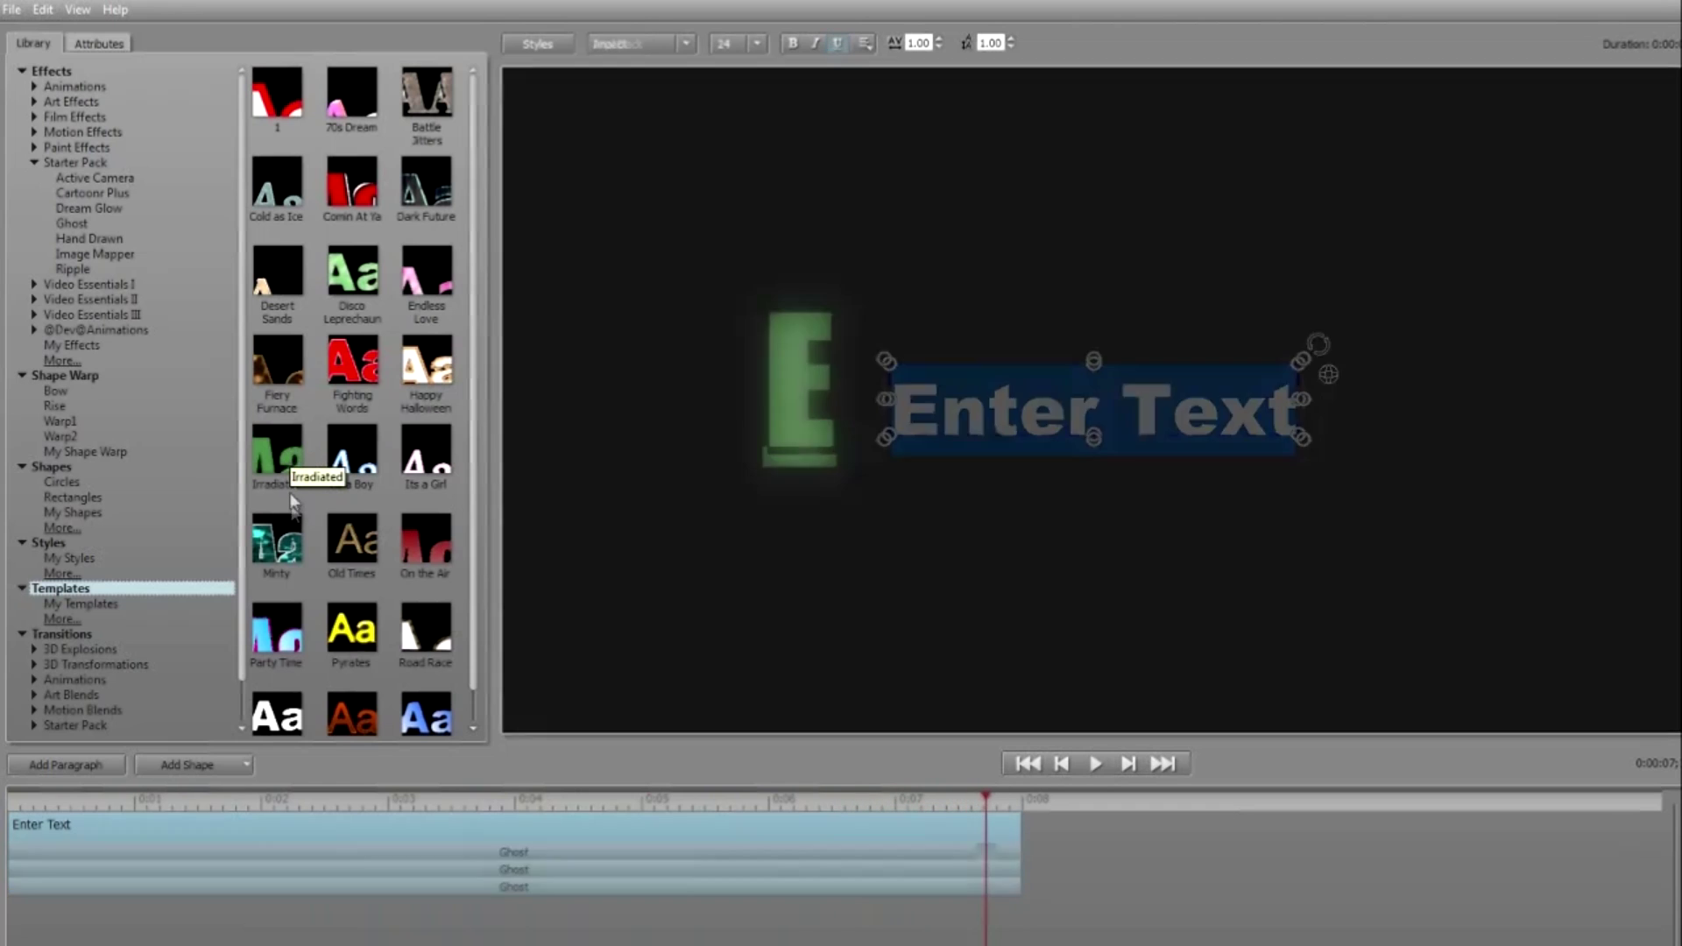
mouse_move(283, 548)
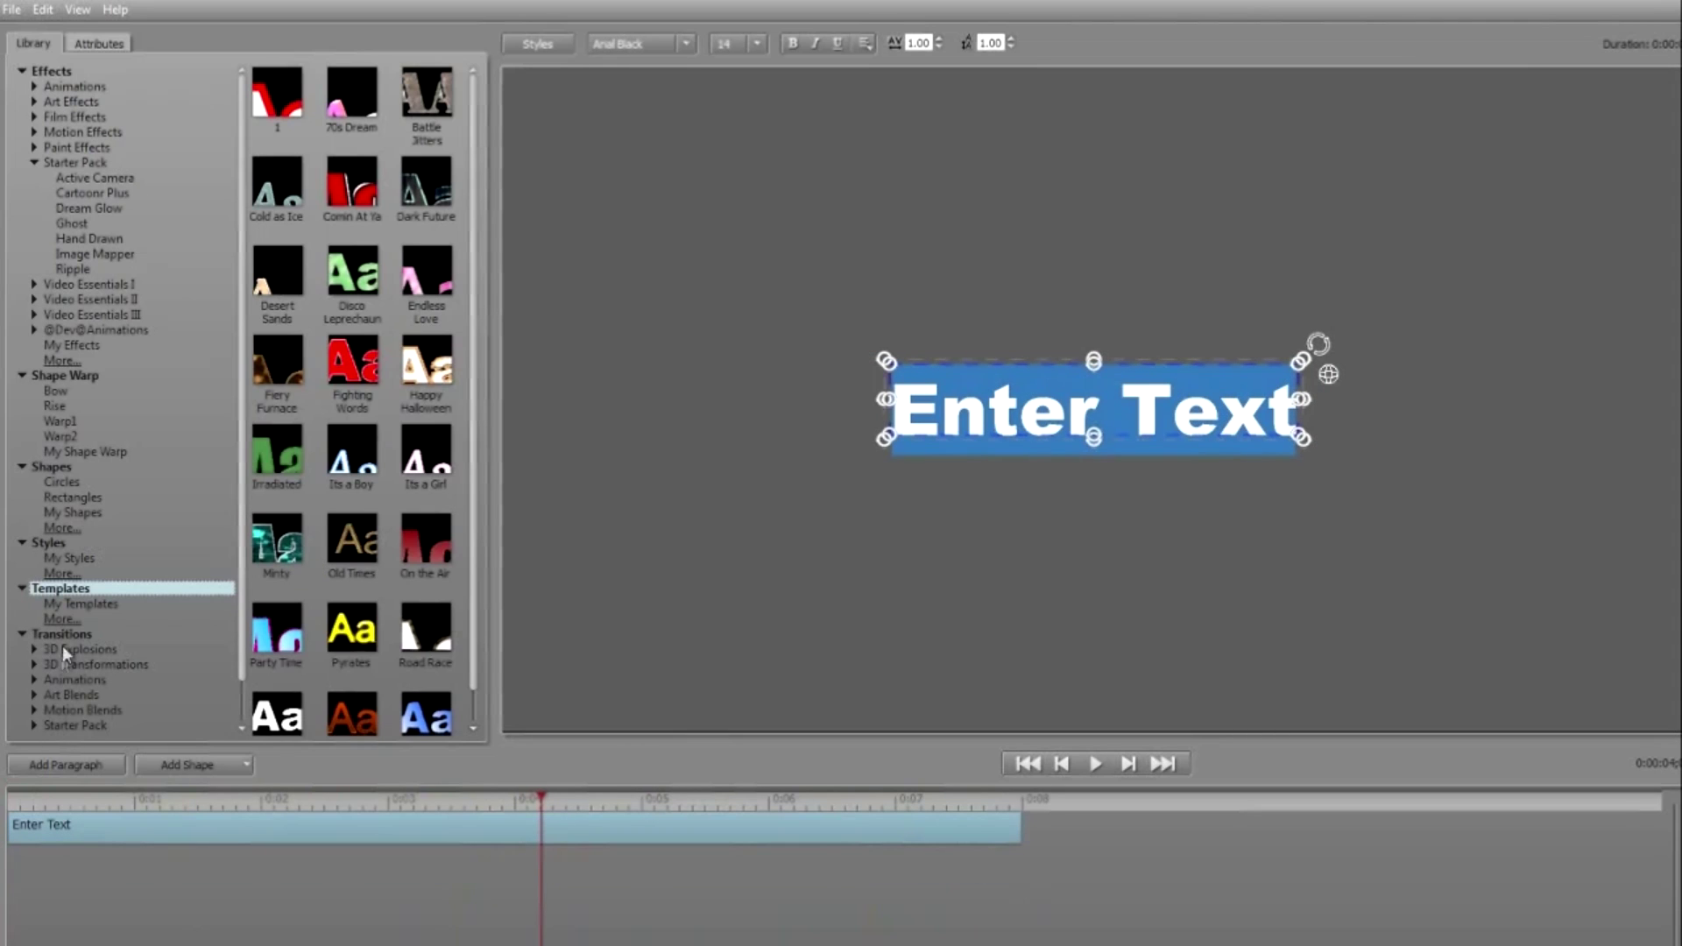
Step: Add a Circles shape, stretch it into a wide oval, and lower its Opacity to semi-transparent
click(70, 482)
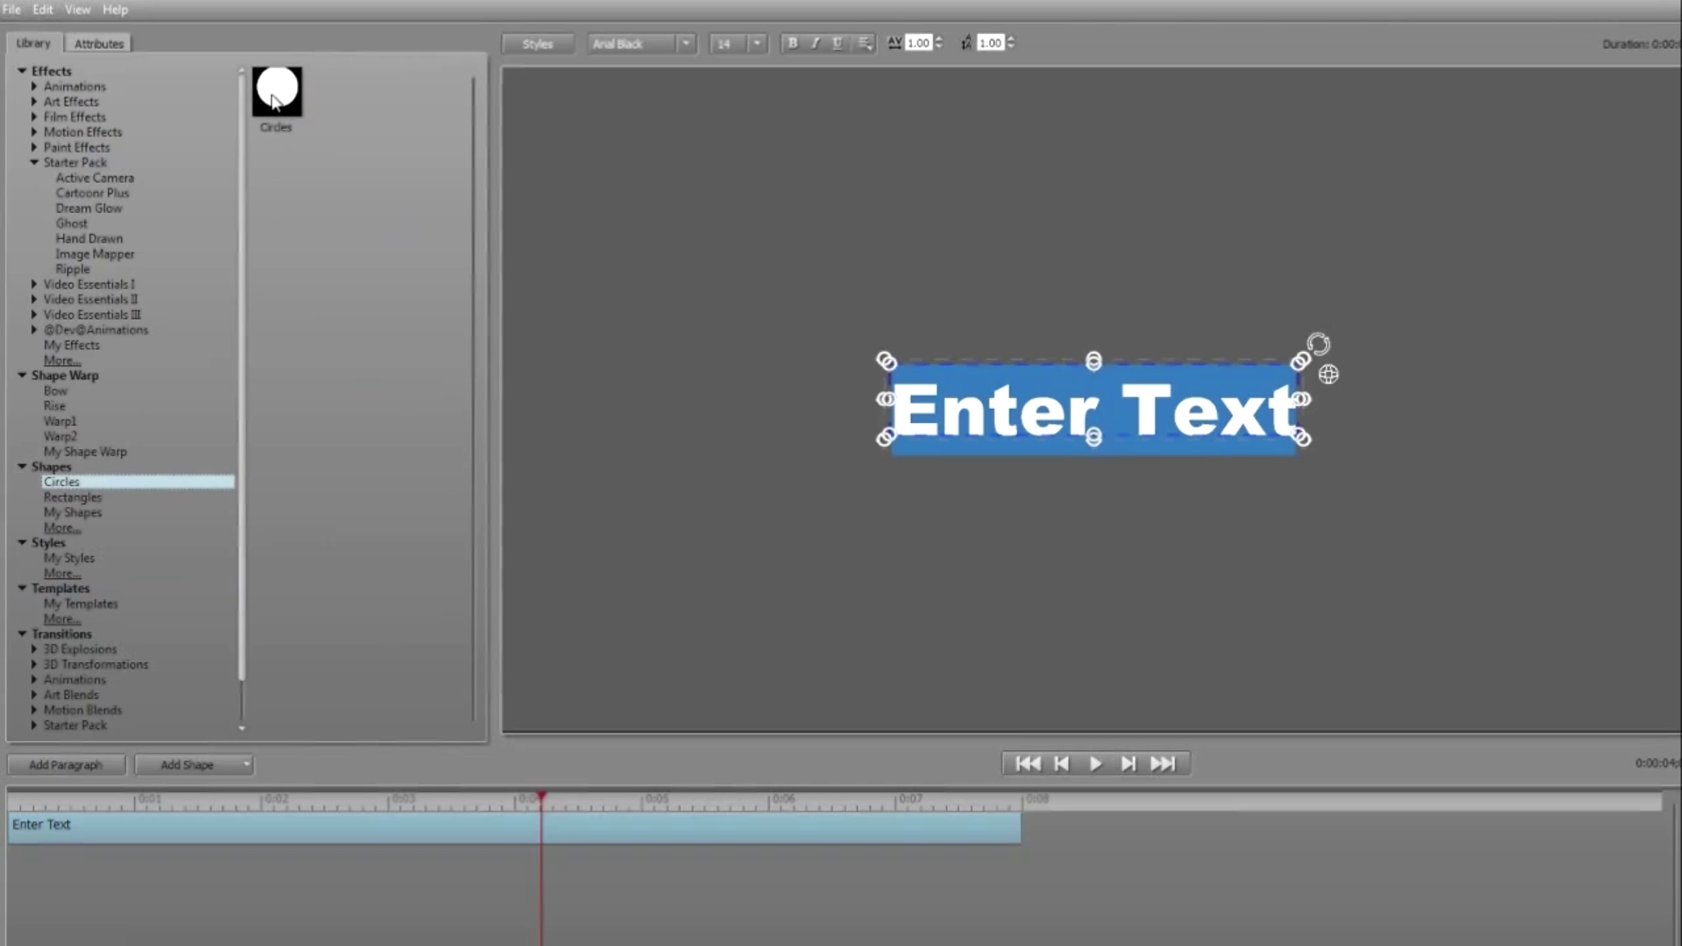
double_click(273, 101)
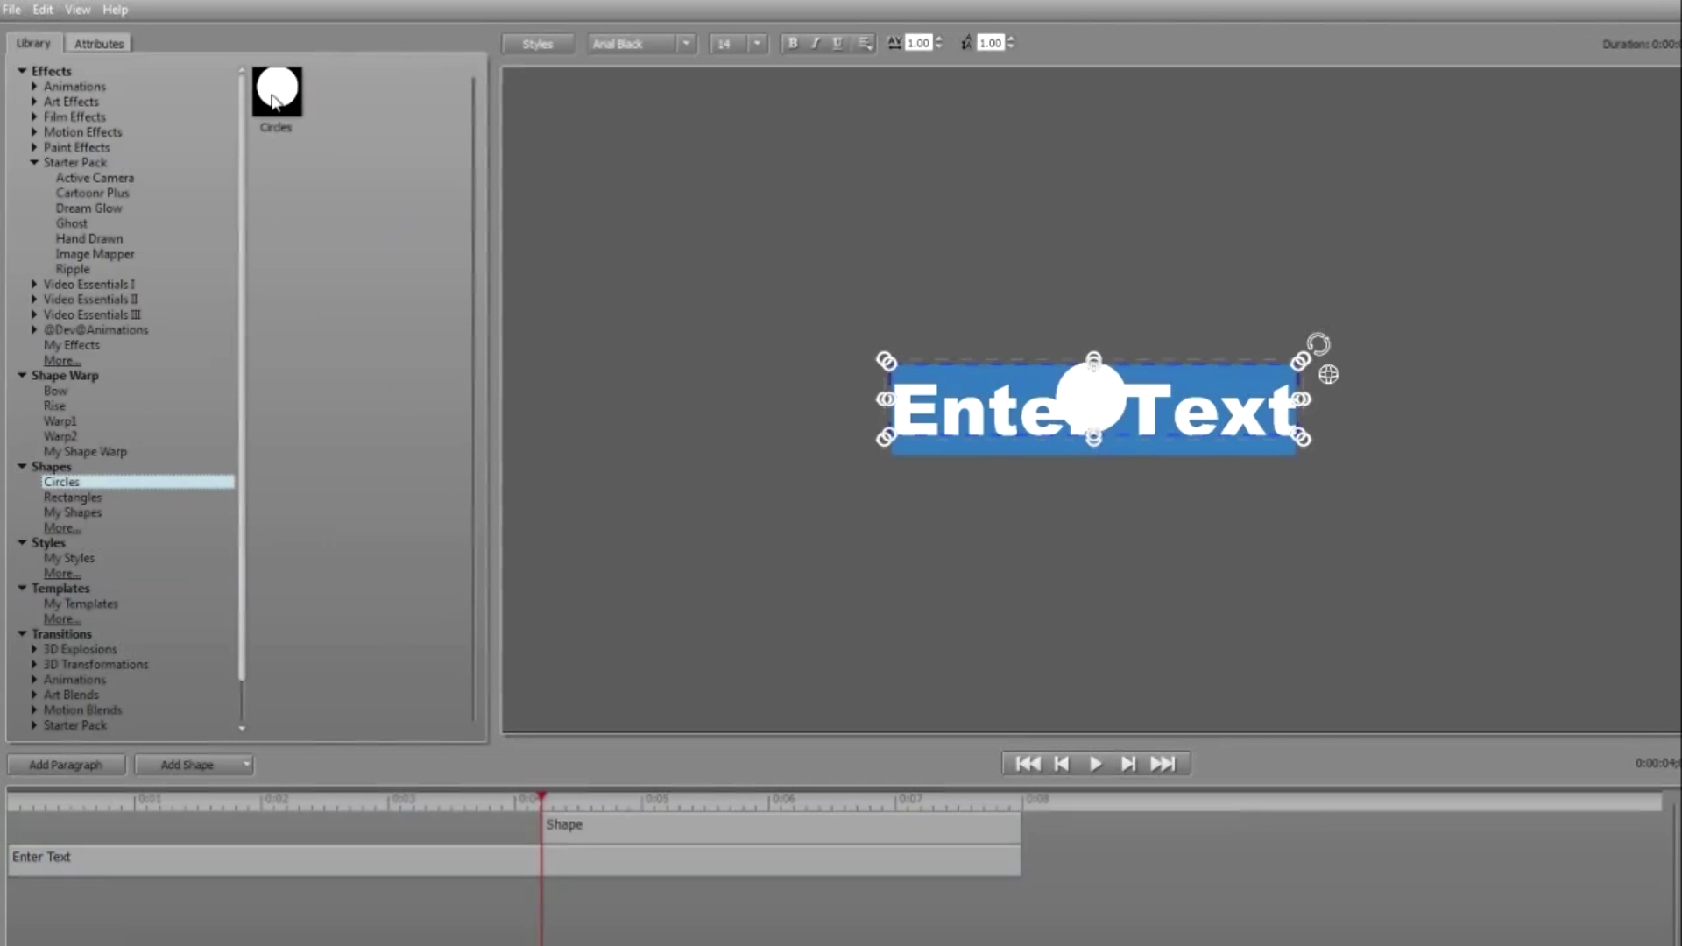
drag(1047, 394, 931, 396)
click(183, 84)
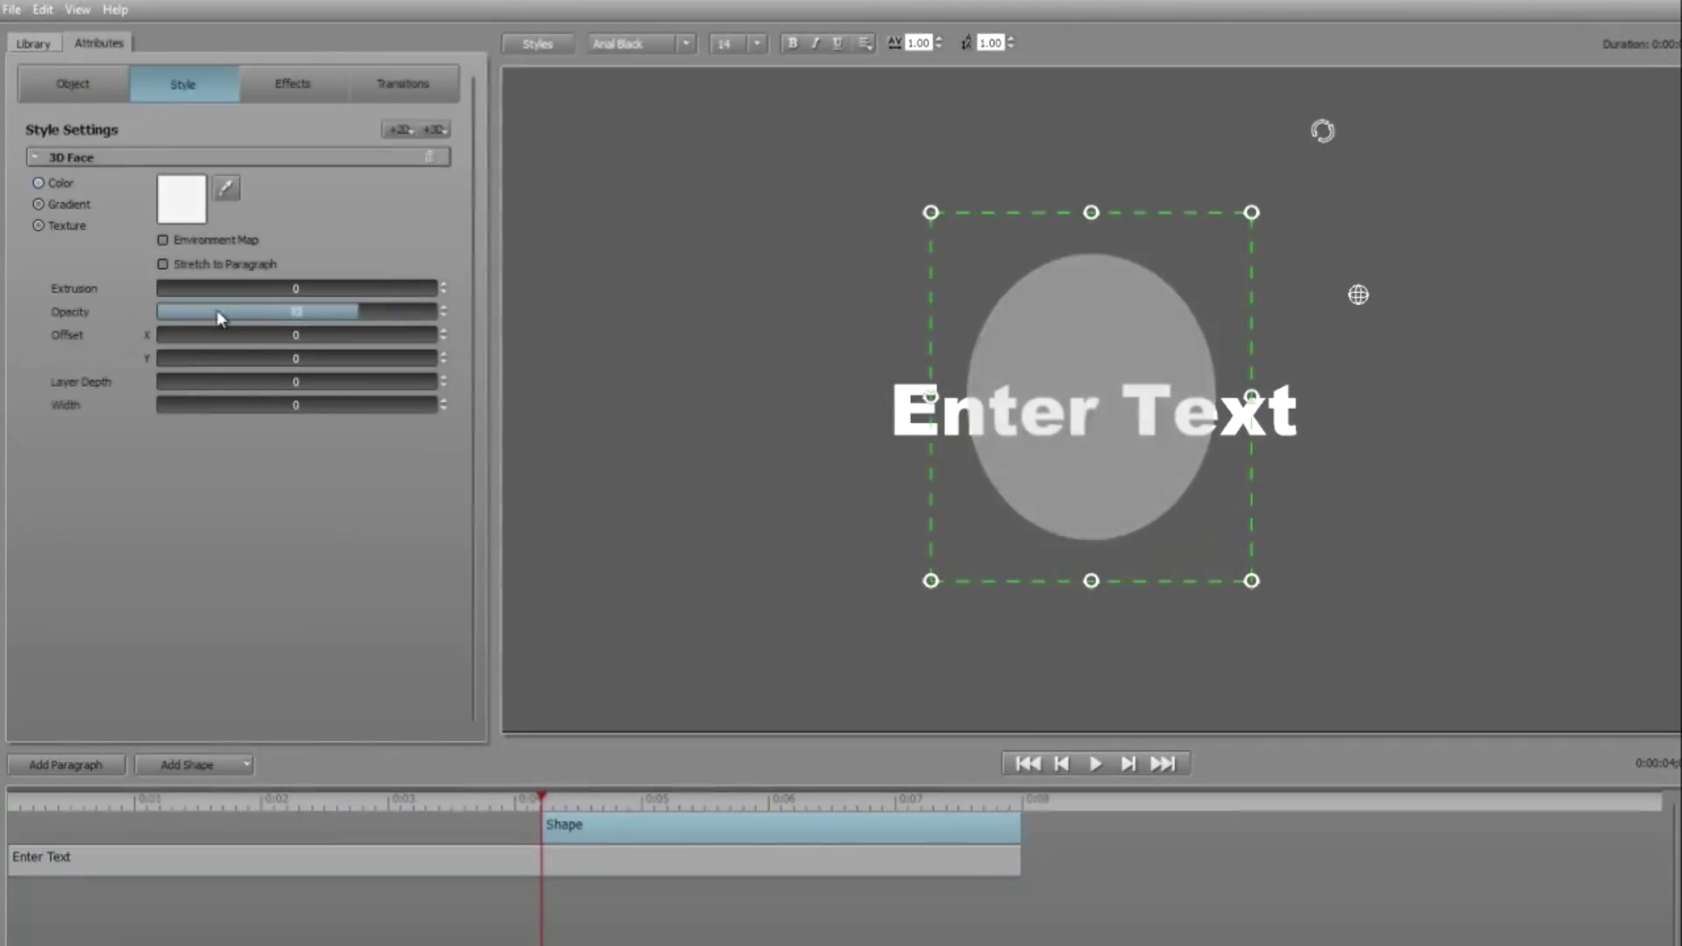
drag(220, 318, 161, 316)
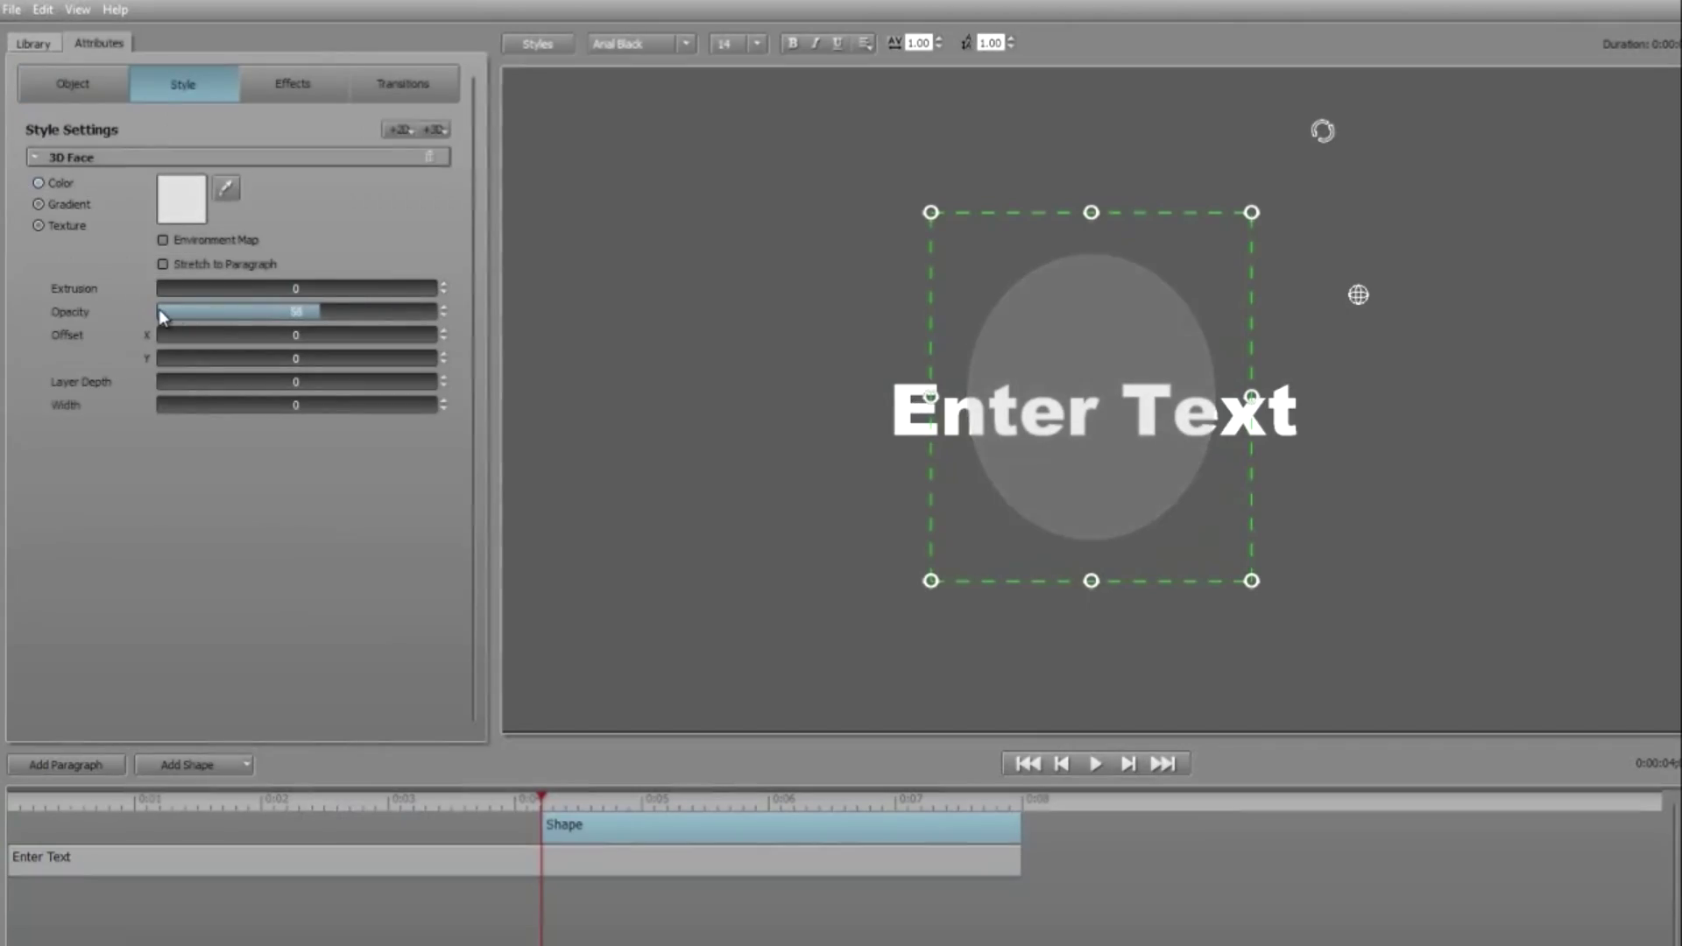